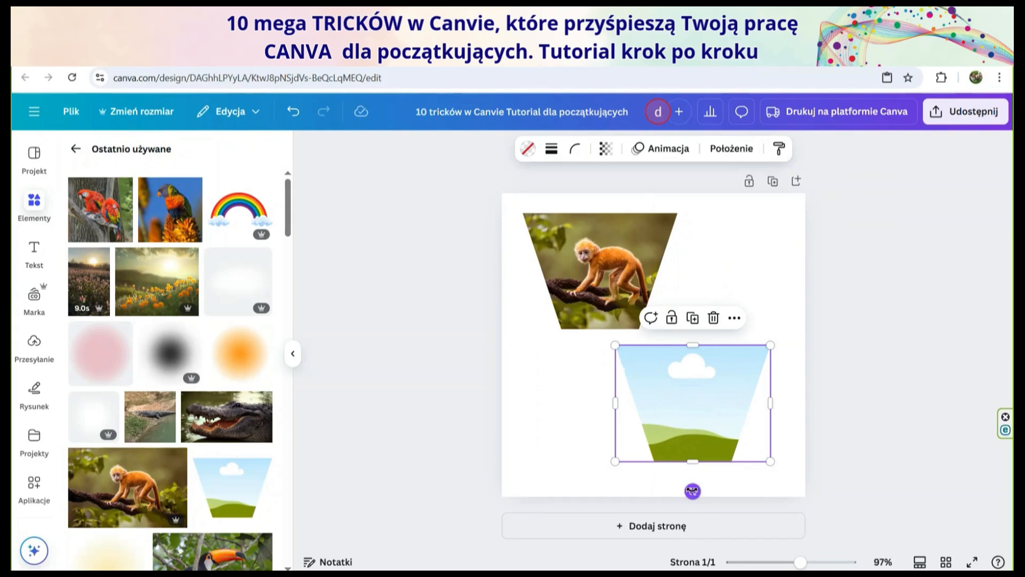
- Rotate the empty lower trapezoid frame by 180 degrees and try filling it with the monkey photo
{"action": "left_click_drag", "start_coordinate": [692, 490], "coordinate": [694, 292]}
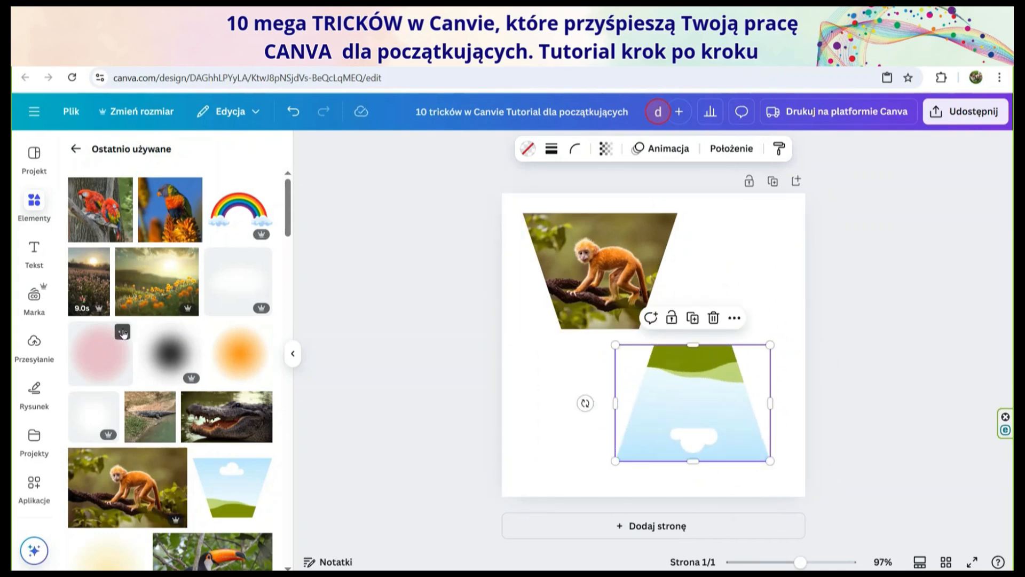
{"action": "left_click_drag", "start_coordinate": [104, 478], "coordinate": [658, 382]}
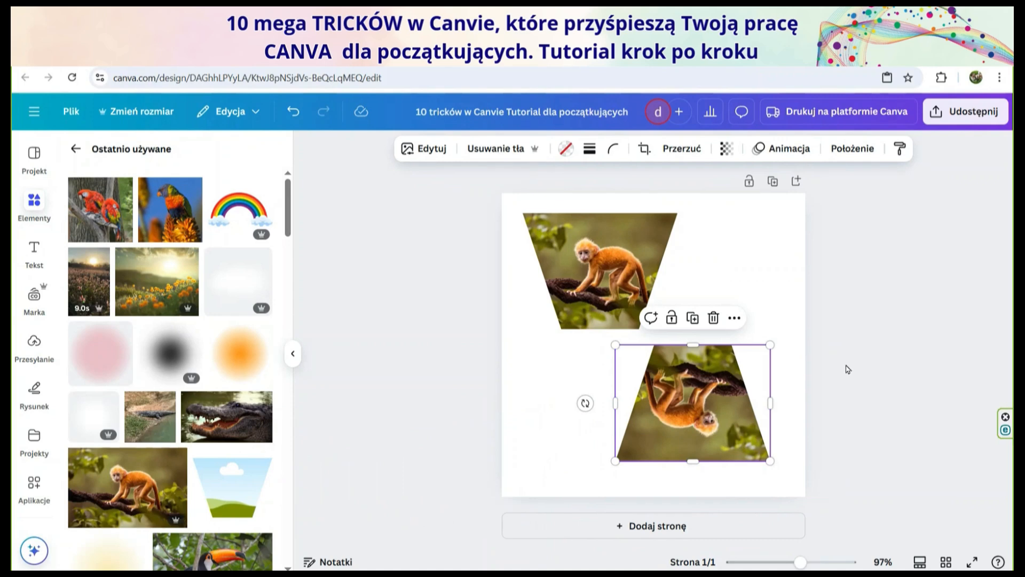
{"action": "left_click", "coordinate": [293, 111]}
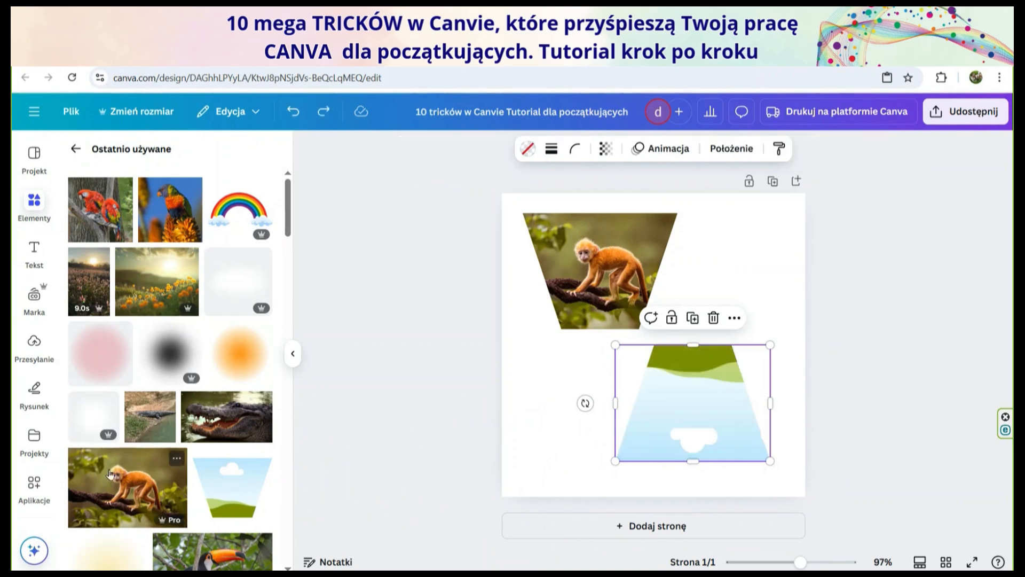
- Place the monkey photo on the page outside the frame and rotate it by 180 degrees
{"action": "left_click_drag", "start_coordinate": [99, 487], "coordinate": [534, 412]}
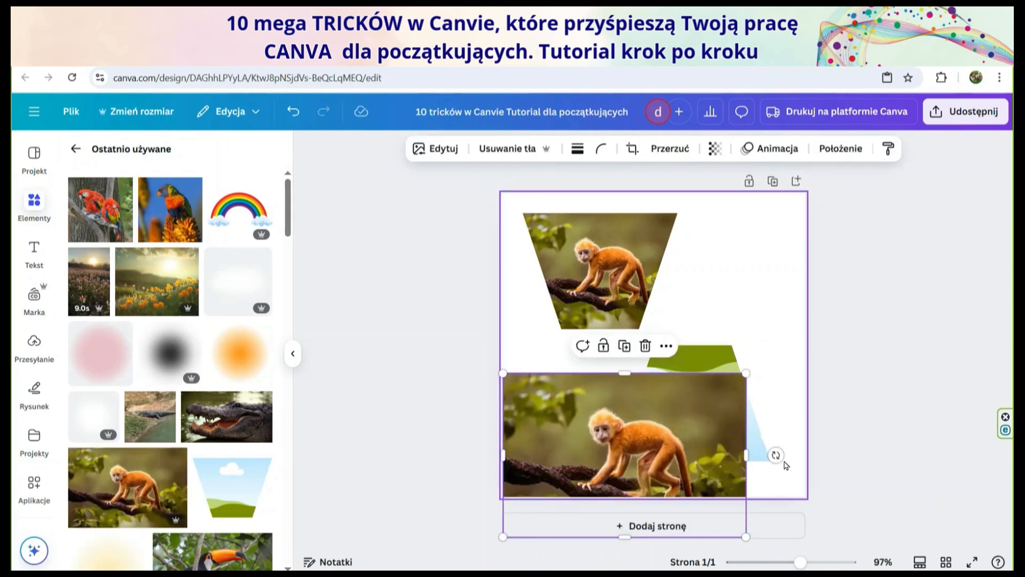
{"action": "left_click_drag", "start_coordinate": [776, 455], "coordinate": [491, 458]}
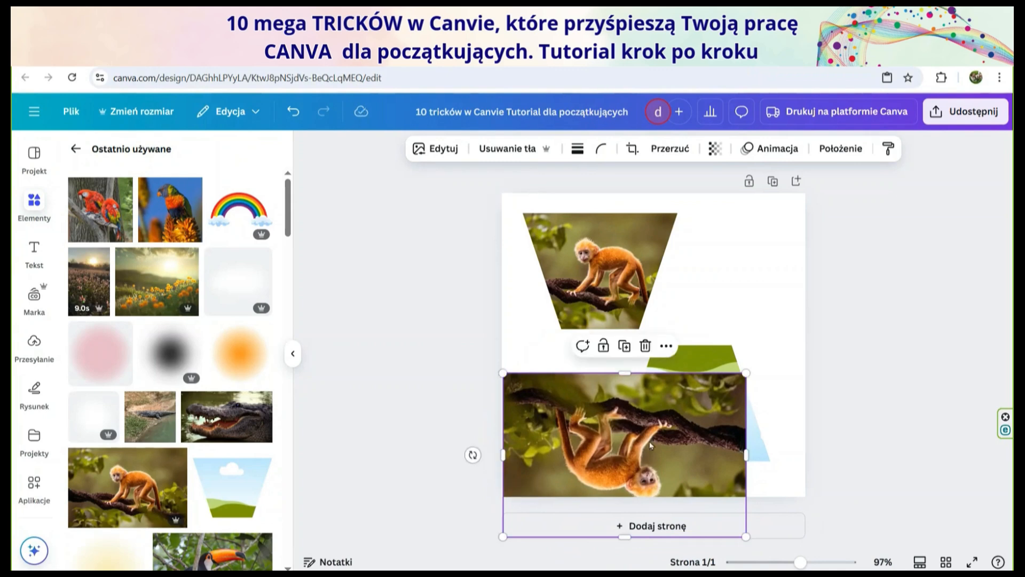
- Flip the rotated monkey photo vertically and place it into the upside-down trapezoid frame
{"action": "left_click", "coordinate": [658, 152]}
{"action": "left_click", "coordinate": [652, 208]}
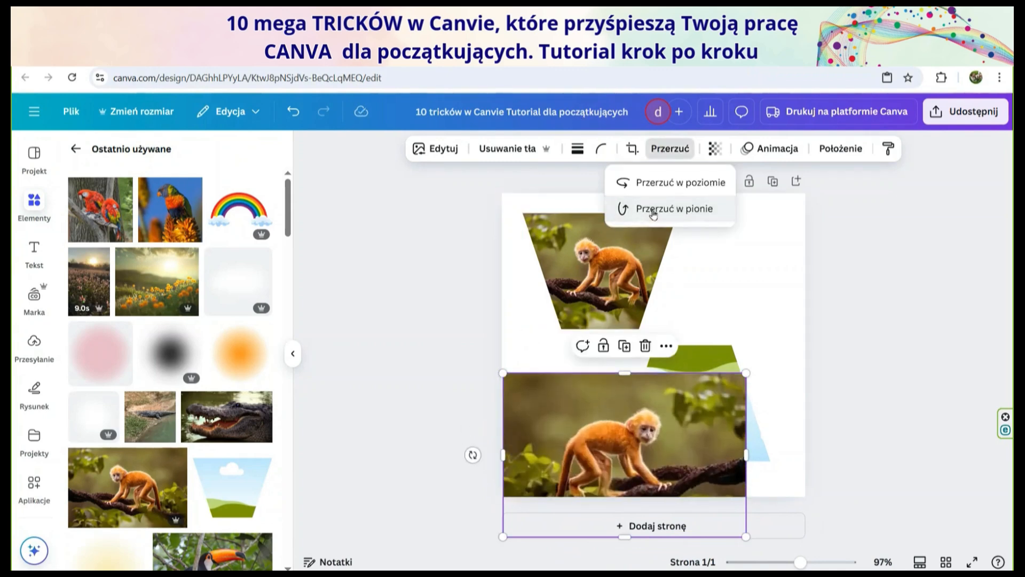
{"action": "left_click", "coordinate": [652, 208]}
{"action": "left_click_drag", "start_coordinate": [552, 470], "coordinate": [652, 431]}
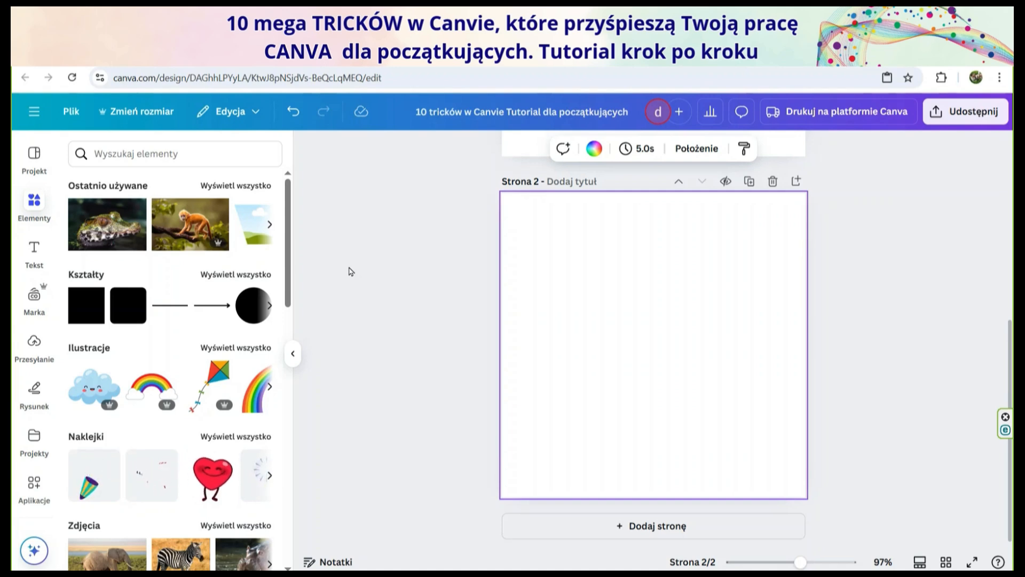
- Search the elements library for "żaba" and look over the results
{"action": "left_click", "coordinate": [152, 154]}
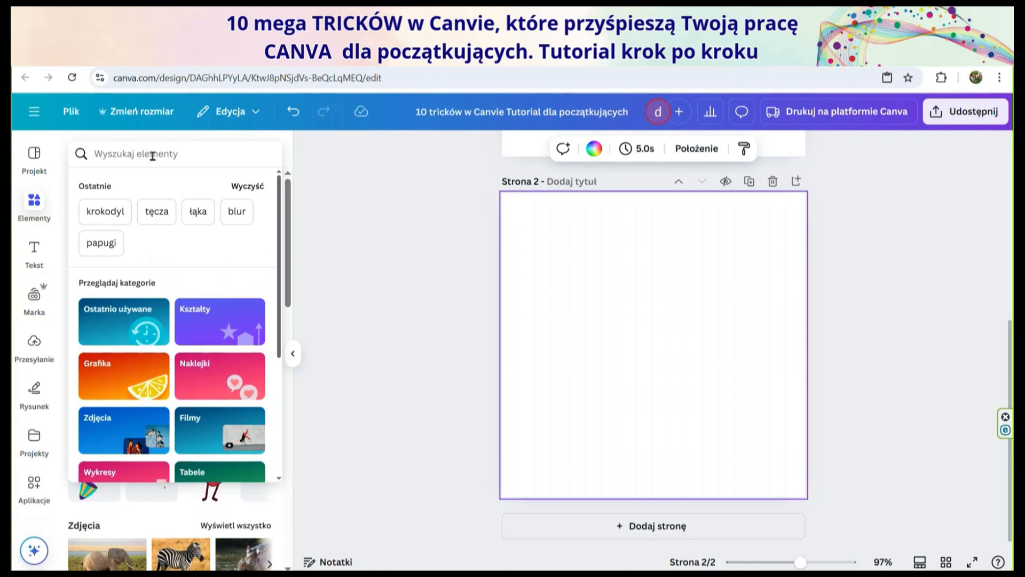
{"action": "type", "text": "żaba"}
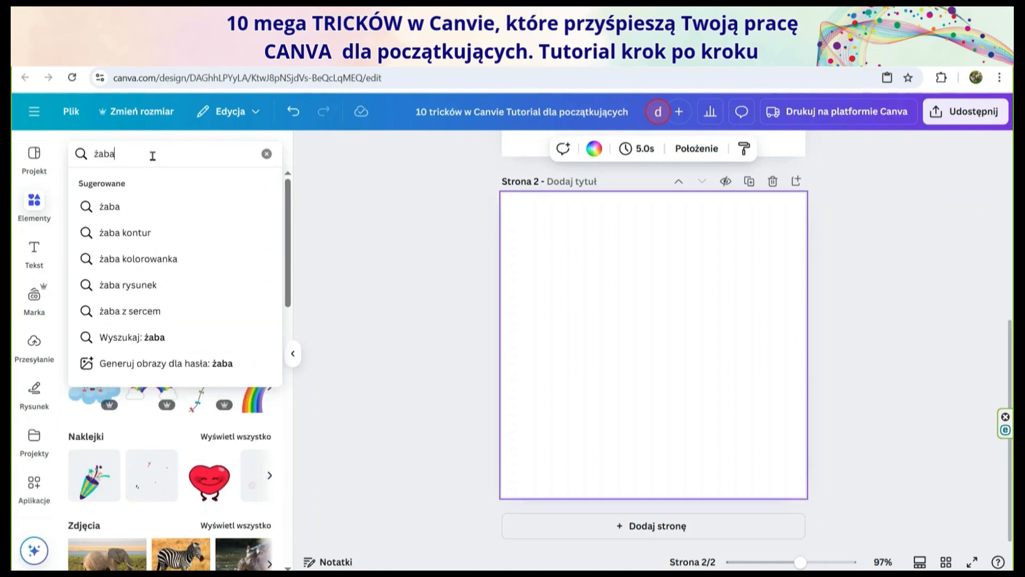
{"action": "key", "text": "Return"}
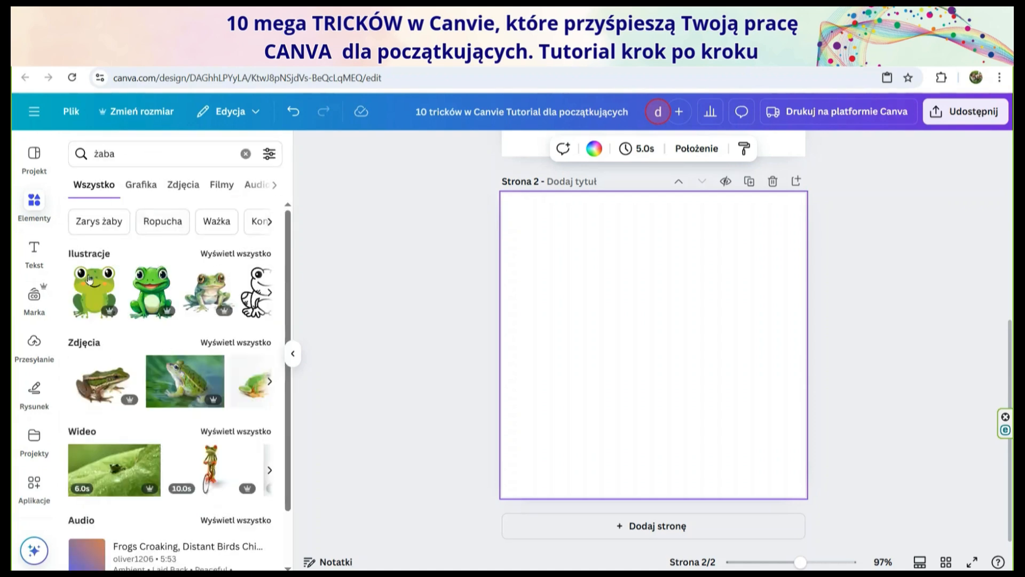
{"action": "scroll", "coordinate": [172, 362], "scroll_direction": "down", "scroll_amount": 2}
{"action": "scroll", "coordinate": [175, 374], "scroll_direction": "up", "scroll_amount": 1}
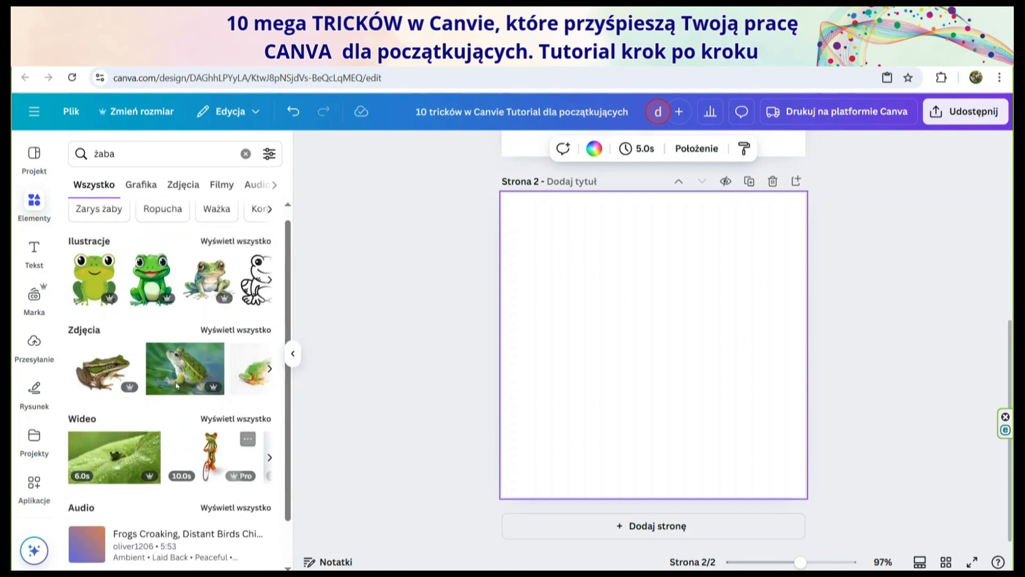
{"action": "scroll", "coordinate": [176, 385], "scroll_direction": "up", "scroll_amount": 1}
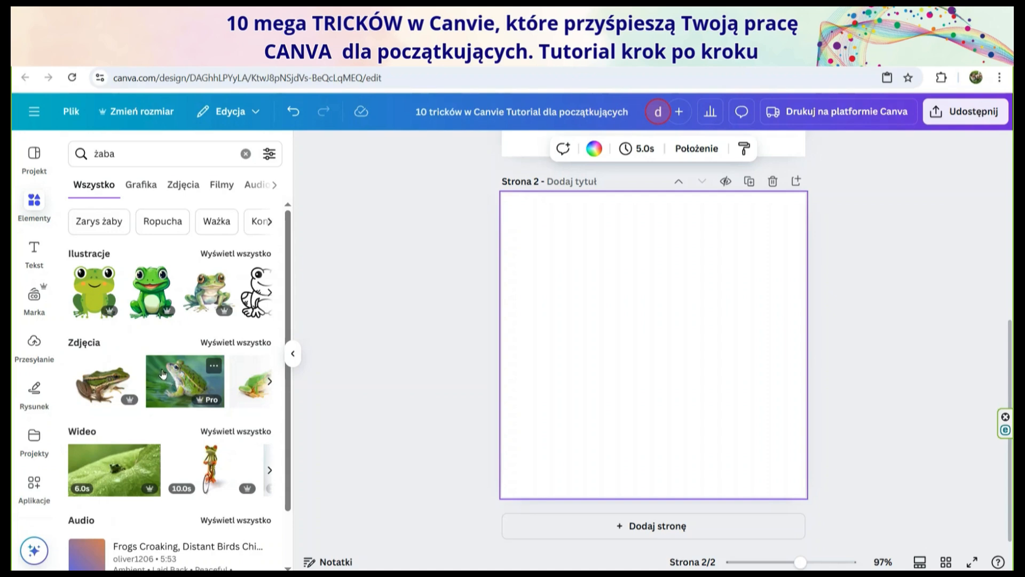
- Filter the "żaba" results to free items only (Bezpłatne)
{"action": "left_click", "coordinate": [269, 155]}
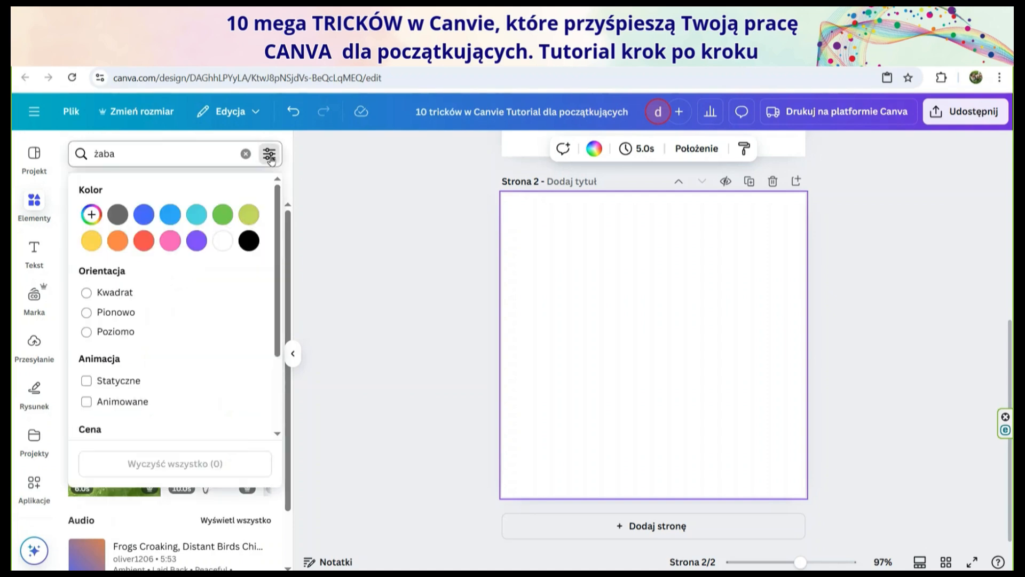
{"action": "scroll", "coordinate": [159, 326], "scroll_direction": "down", "scroll_amount": 2}
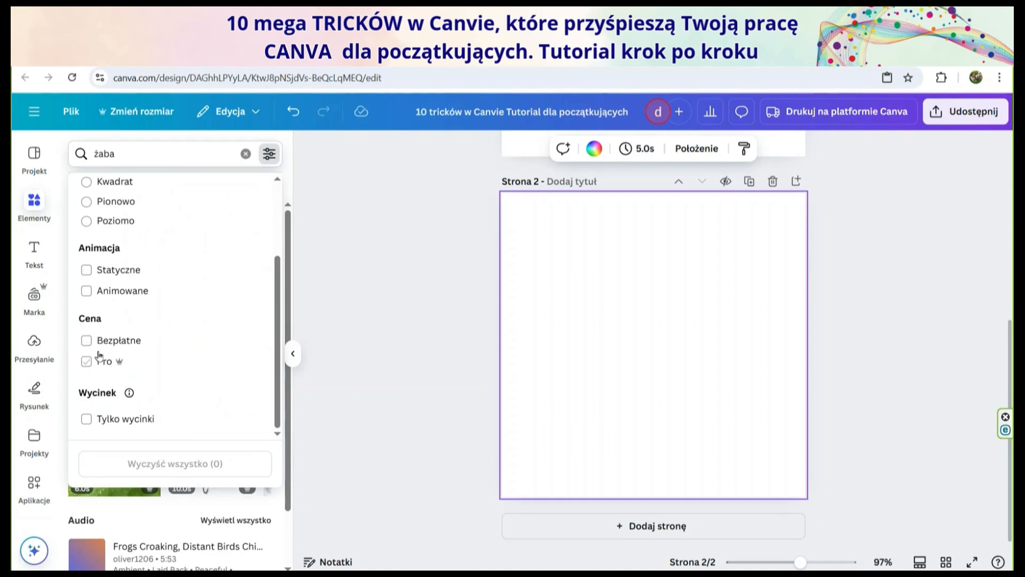
{"action": "left_click", "coordinate": [86, 341]}
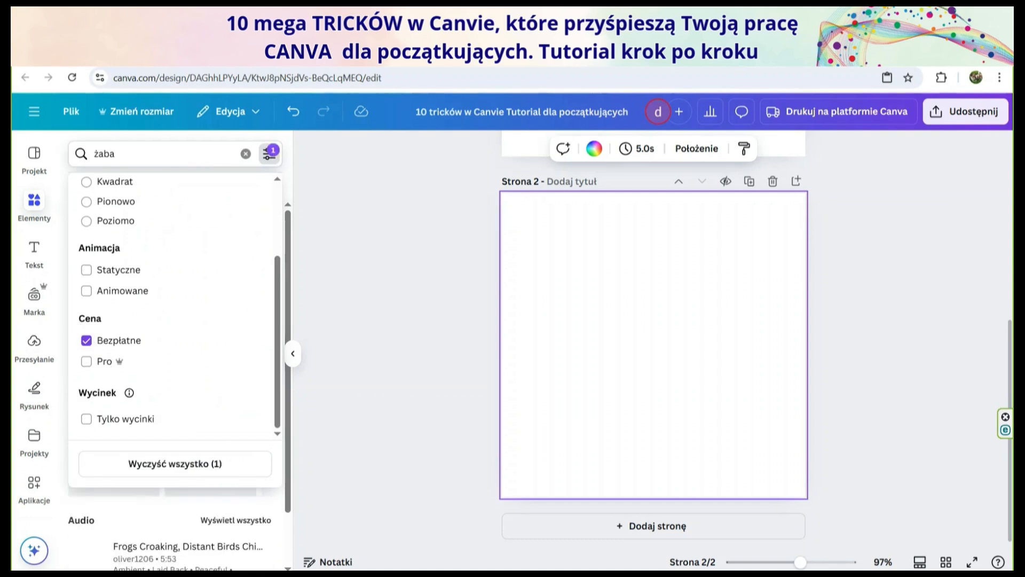
{"action": "left_click", "coordinate": [280, 519]}
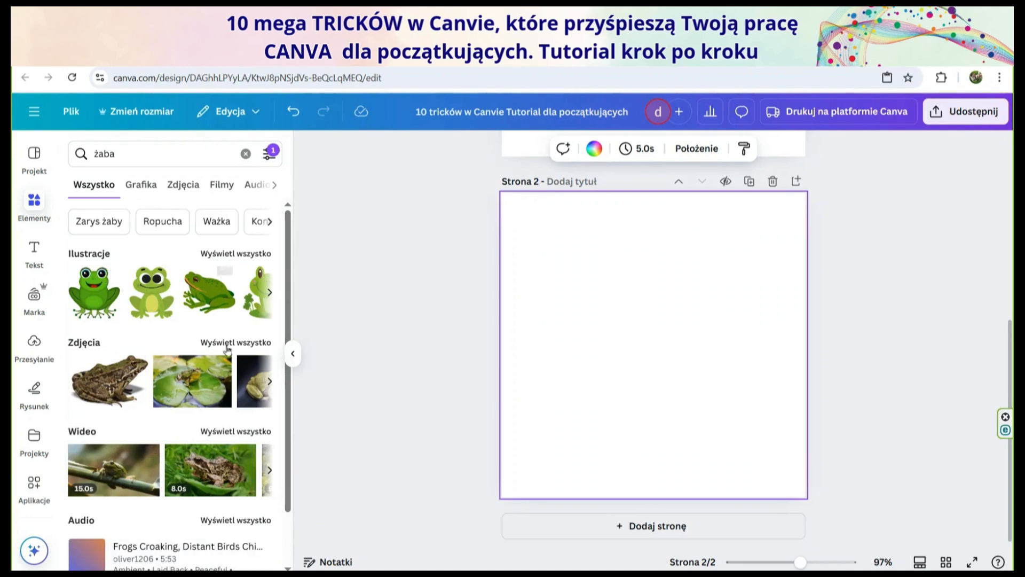
- Add the photo of the red-eyed green frog on a stem to page 2 and enlarge it to the full page width
{"action": "left_click", "coordinate": [189, 187]}
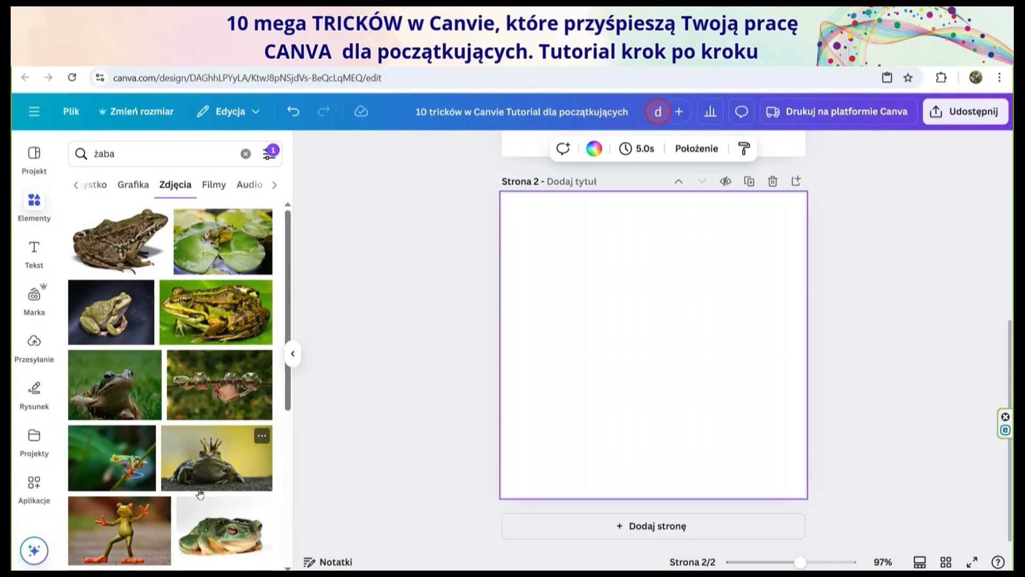
{"action": "scroll", "coordinate": [198, 454], "scroll_direction": "down", "scroll_amount": 3}
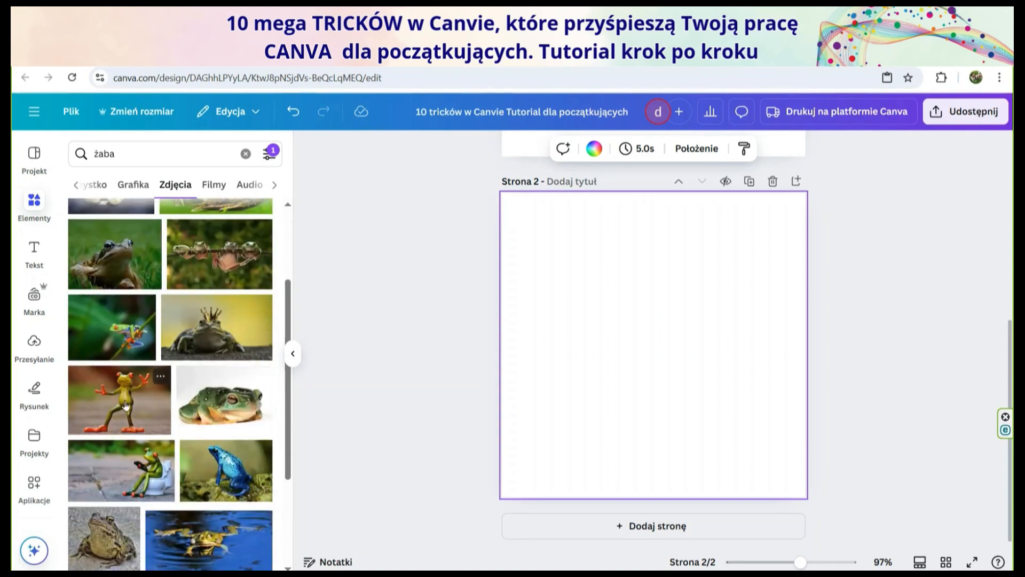
{"action": "left_click", "coordinate": [119, 348]}
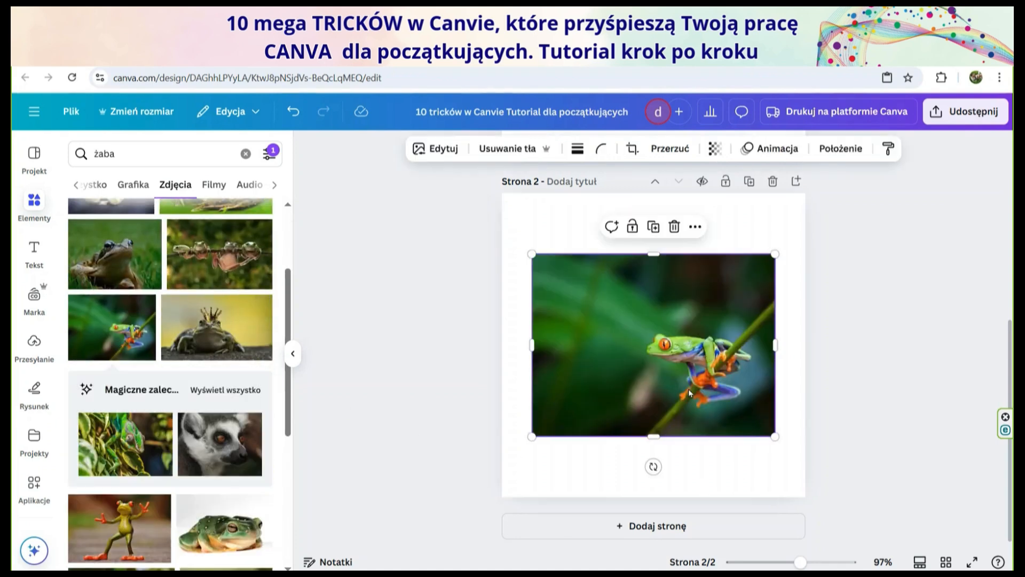
{"action": "left_click_drag", "start_coordinate": [532, 436], "coordinate": [501, 459]}
{"action": "left_click_drag", "start_coordinate": [776, 250], "coordinate": [805, 231]}
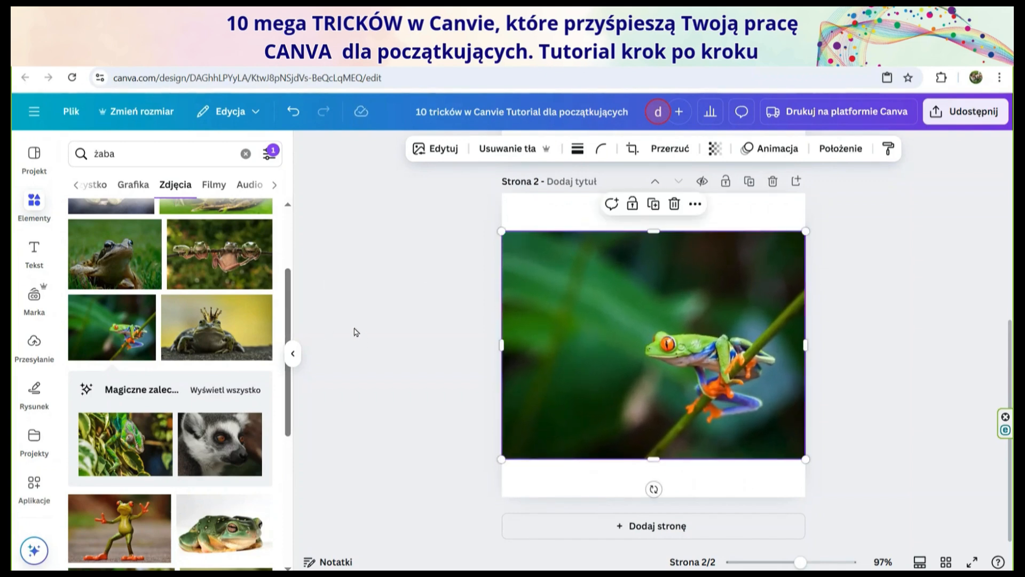
- Replace the Bezpłatne price filter with Pro and browse the filtered frog photos
{"action": "left_click", "coordinate": [269, 154]}
{"action": "scroll", "coordinate": [138, 390], "scroll_direction": "down", "scroll_amount": 1}
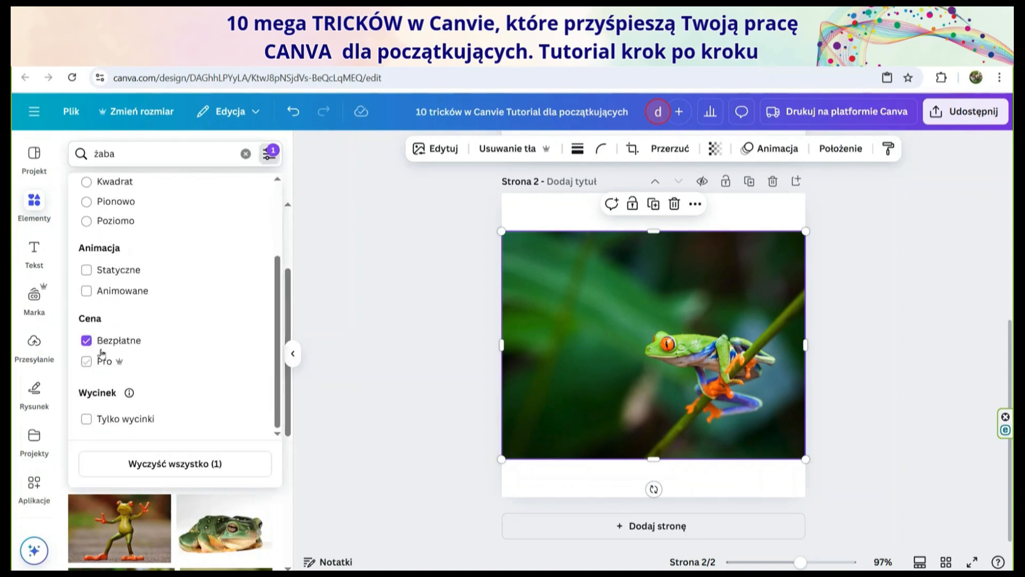
{"action": "left_click", "coordinate": [87, 341]}
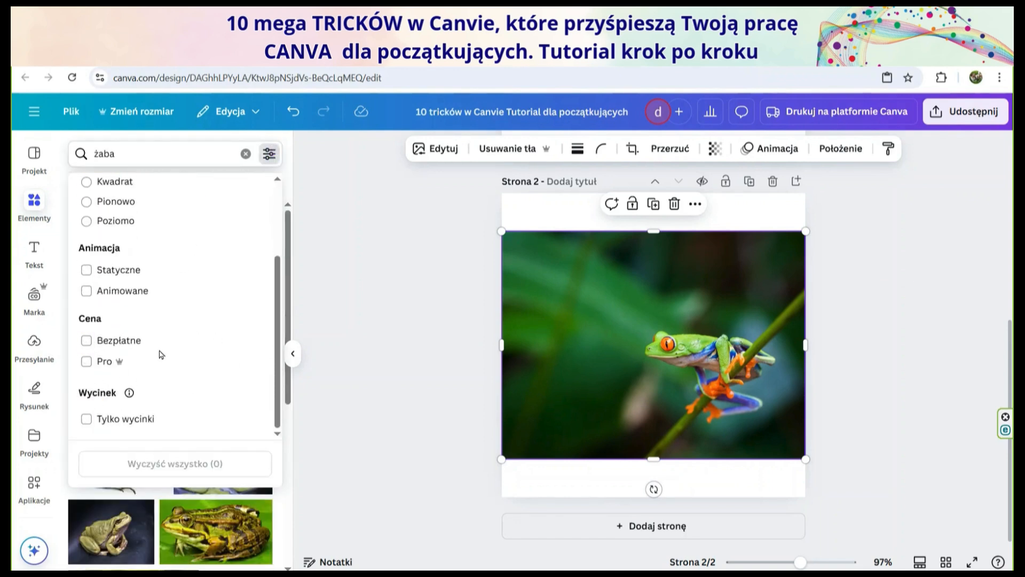
{"action": "left_click", "coordinate": [87, 362]}
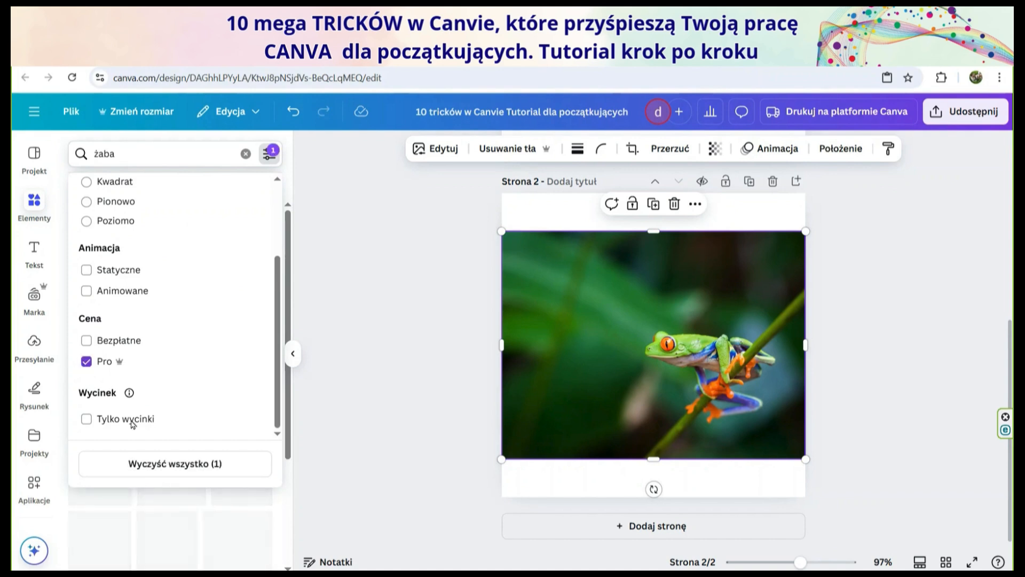
{"action": "left_click", "coordinate": [281, 521]}
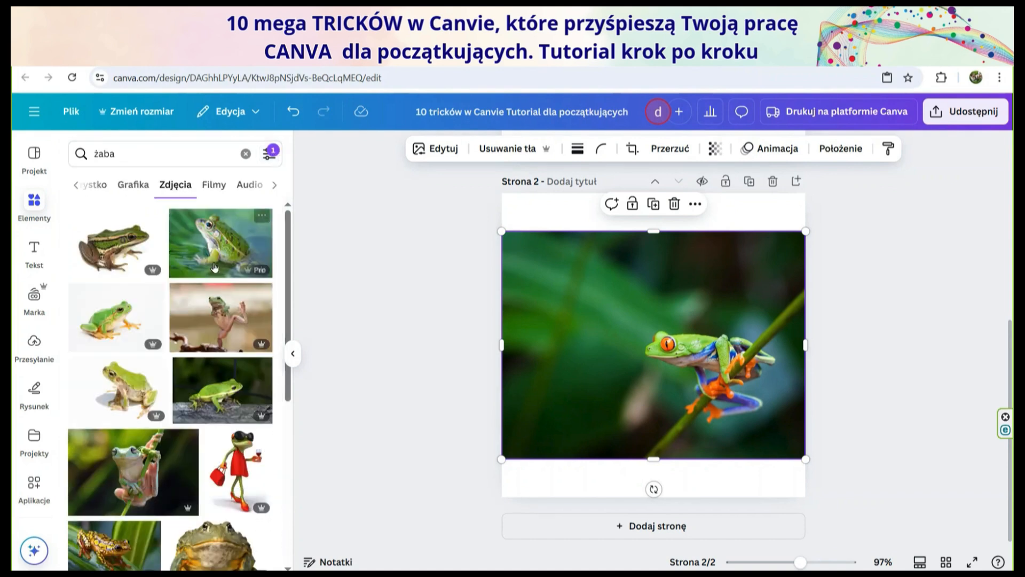
{"action": "scroll", "coordinate": [224, 283], "scroll_direction": "down", "scroll_amount": 5}
{"action": "scroll", "coordinate": [203, 361], "scroll_direction": "down", "scroll_amount": 3}
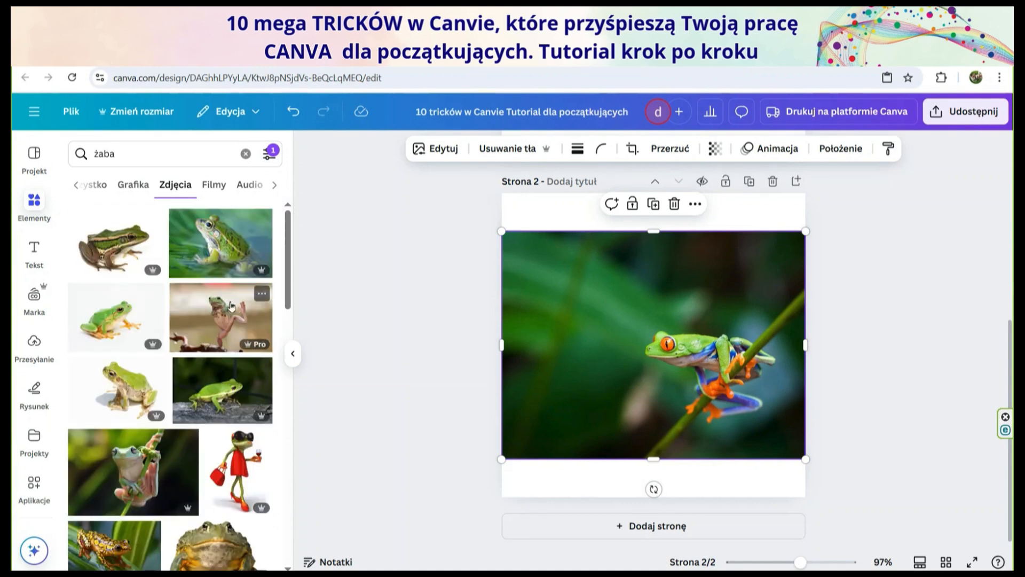
- Clear all filters from the "żaba" photo search
{"action": "left_click", "coordinate": [271, 154]}
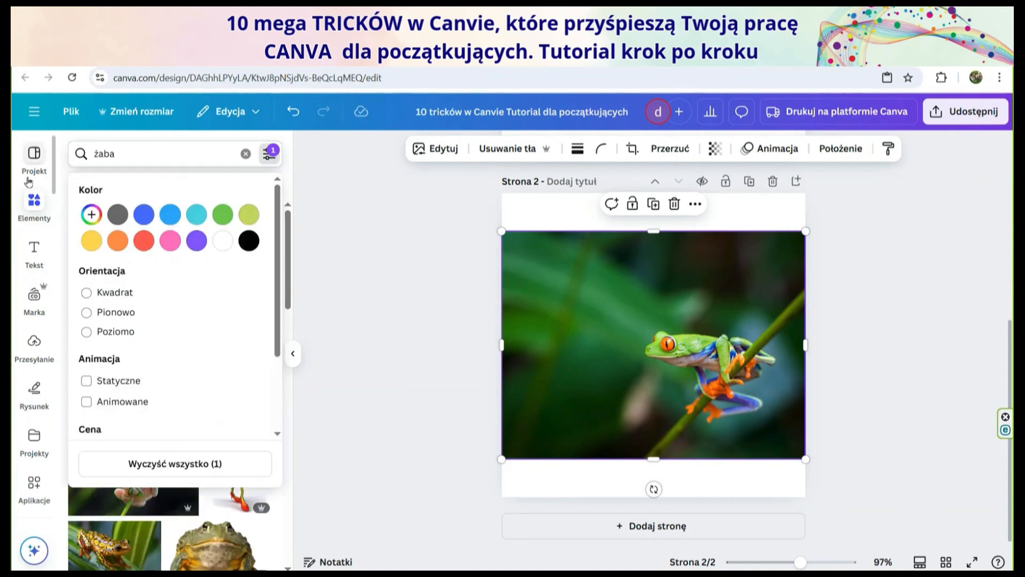
{"action": "left_click", "coordinate": [166, 463]}
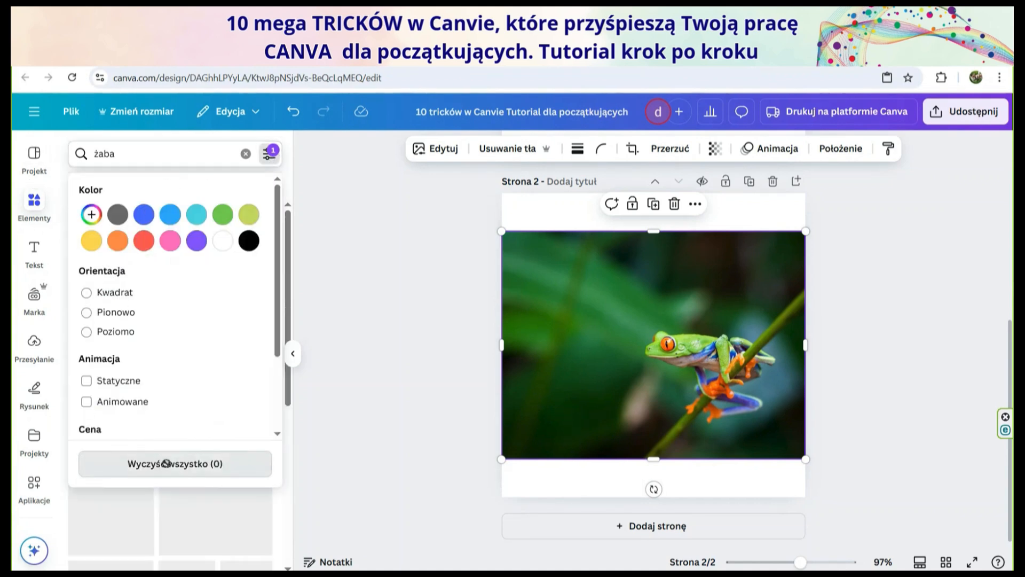
{"action": "left_click", "coordinate": [380, 343]}
{"action": "scroll", "coordinate": [153, 341], "scroll_direction": "down", "scroll_amount": 10}
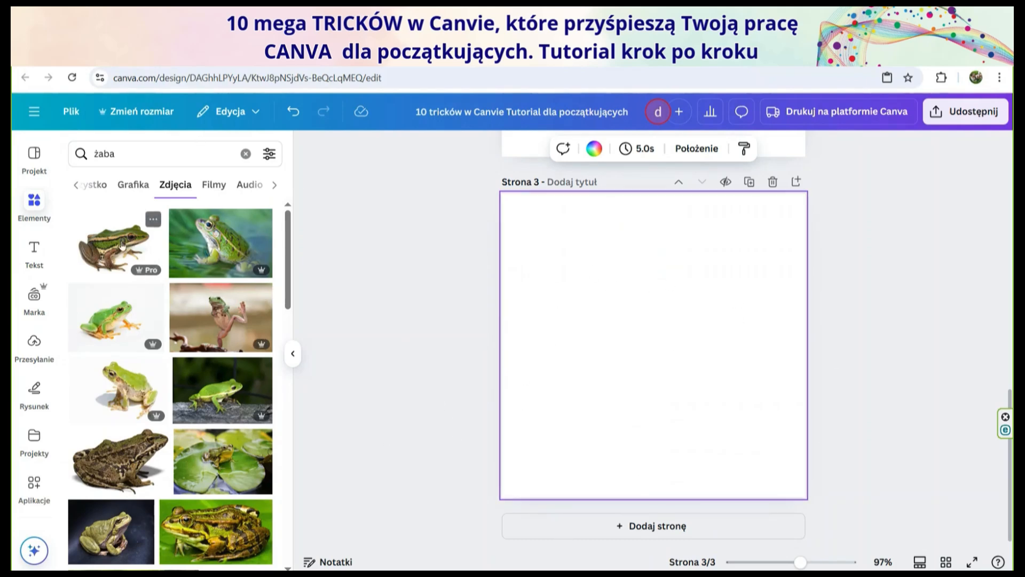
- Browse the unfiltered frog photos, and limit the results to square orientation (Kwadrat)
{"action": "scroll", "coordinate": [159, 363], "scroll_direction": "down", "scroll_amount": 5}
{"action": "scroll", "coordinate": [159, 363], "scroll_direction": "down", "scroll_amount": 1}
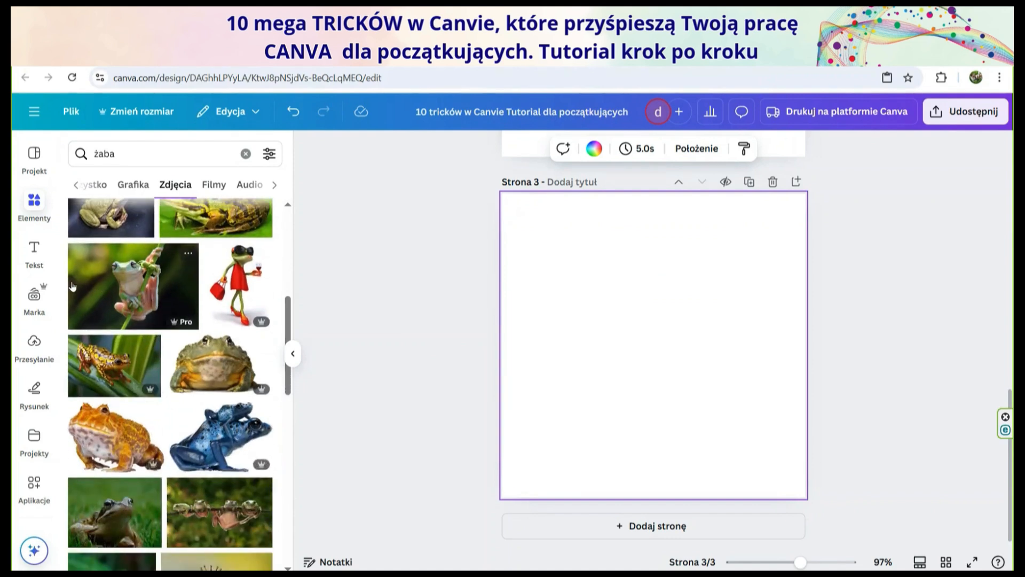
{"action": "scroll", "coordinate": [191, 389], "scroll_direction": "down", "scroll_amount": 5}
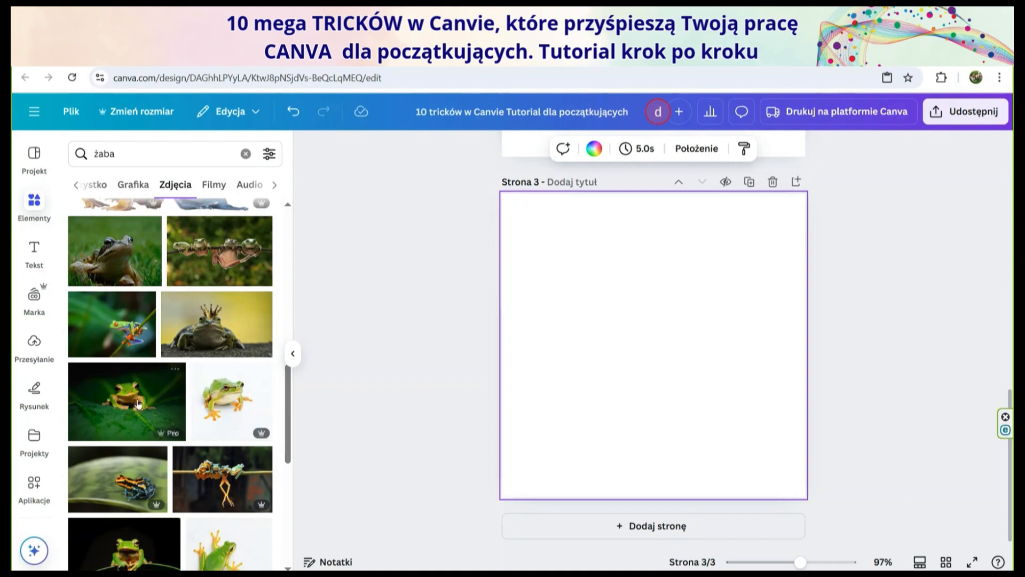
{"action": "scroll", "coordinate": [137, 406], "scroll_direction": "up", "scroll_amount": 6}
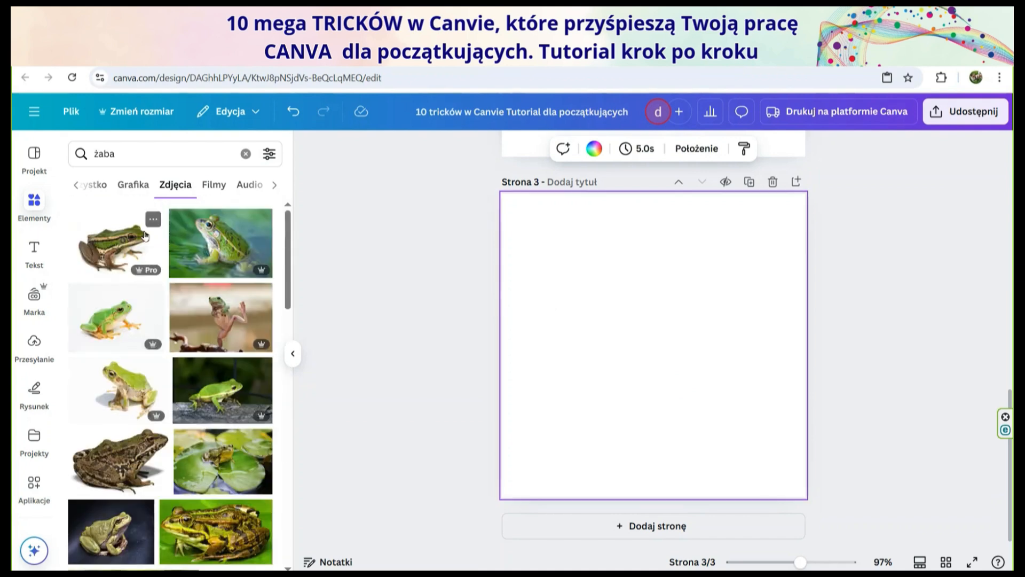
{"action": "left_click", "coordinate": [270, 155]}
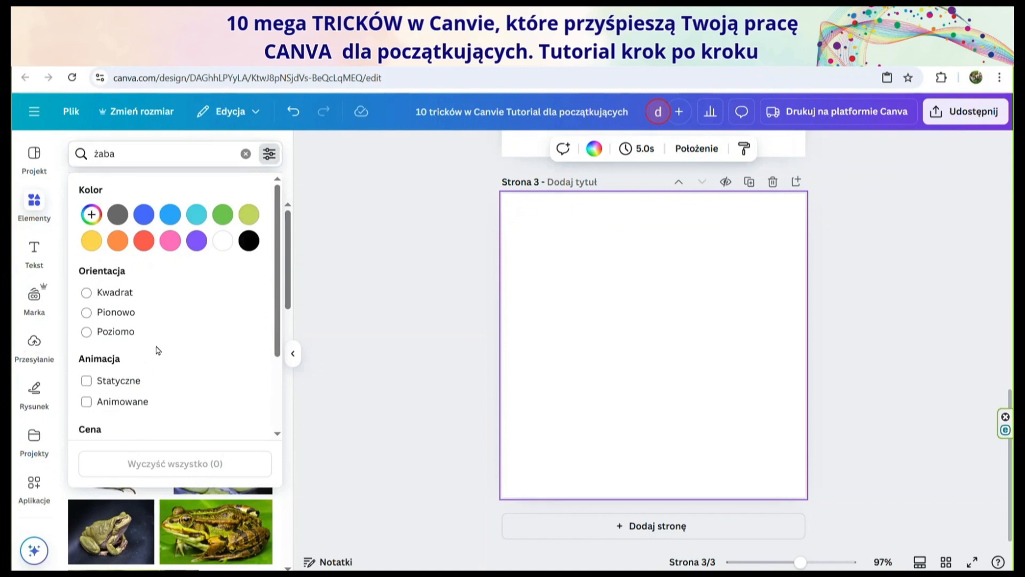
{"action": "left_click", "coordinate": [86, 294]}
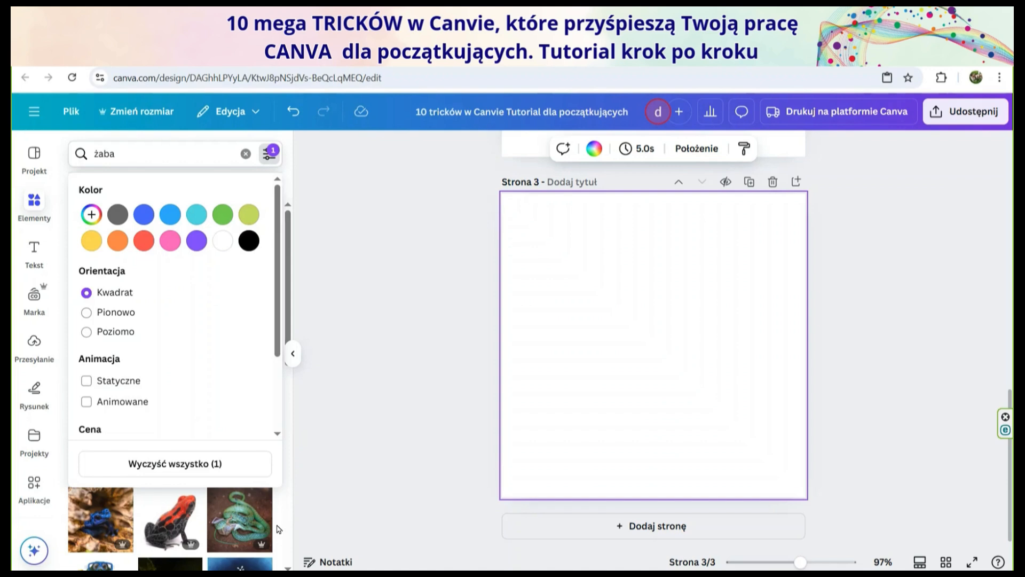
{"action": "left_click", "coordinate": [277, 529]}
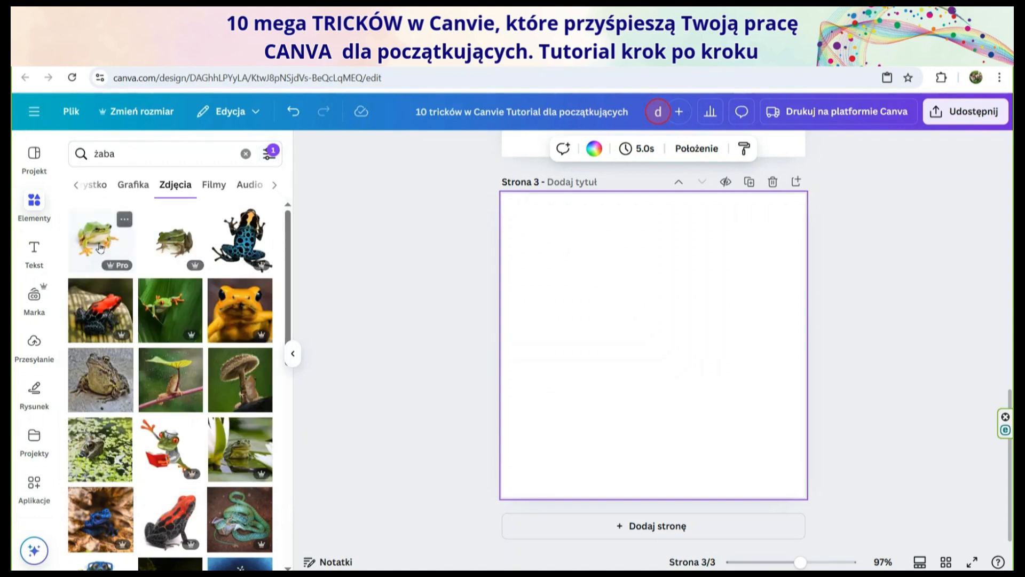
{"action": "scroll", "coordinate": [241, 488], "scroll_direction": "down", "scroll_amount": 3}
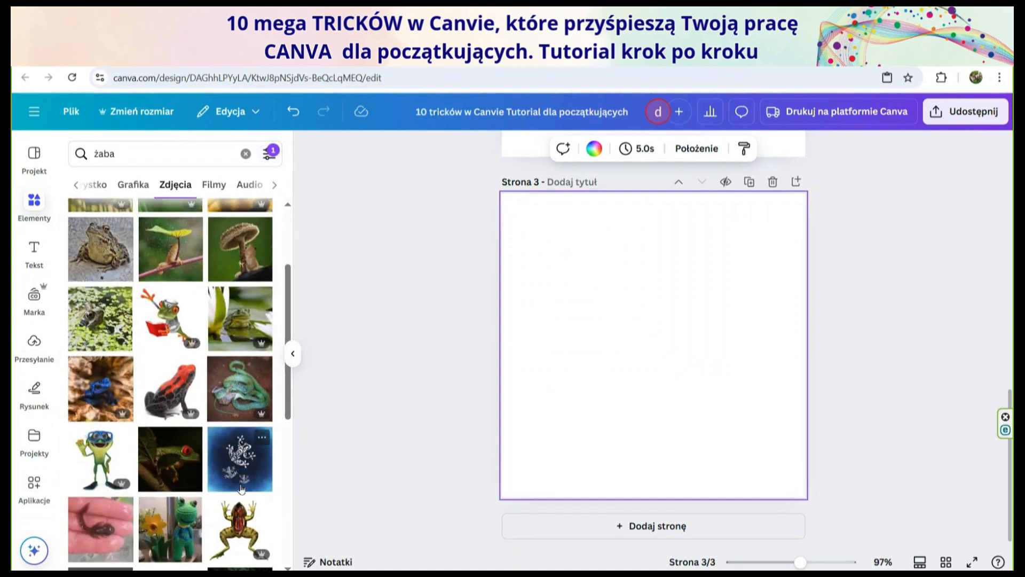
- Add the photo of the sailor-hat frog holding a red book to page 3 and enlarge it to fill the page
{"action": "scroll", "coordinate": [239, 489], "scroll_direction": "up", "scroll_amount": 3}
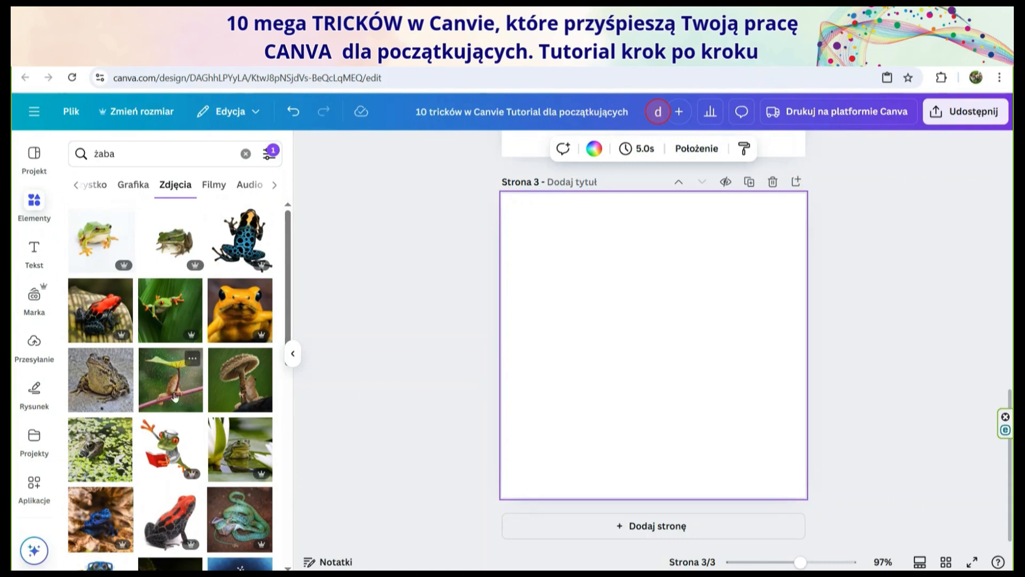
{"action": "left_click", "coordinate": [170, 454]}
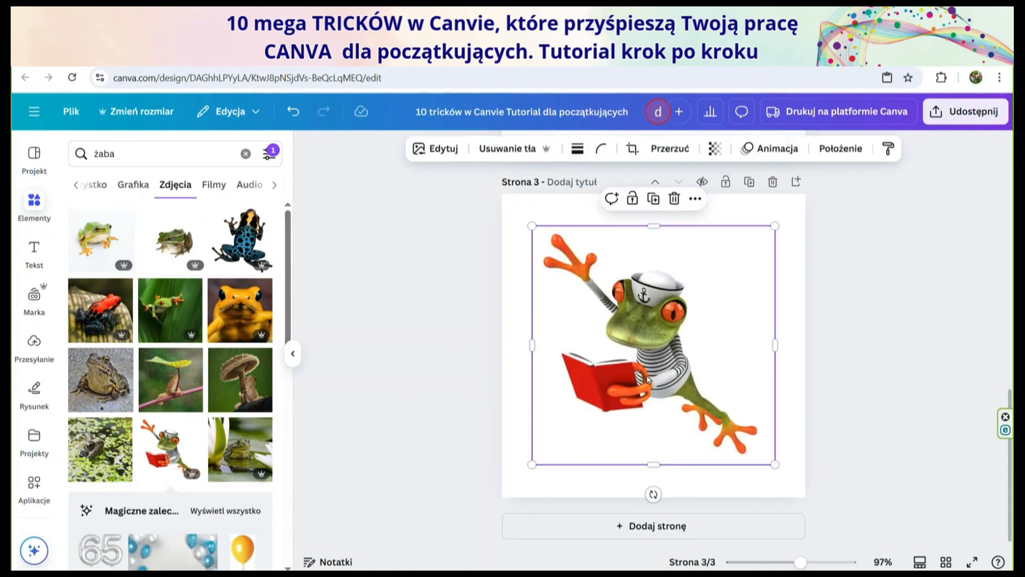
{"action": "left_click_drag", "start_coordinate": [648, 378], "coordinate": [617, 411]}
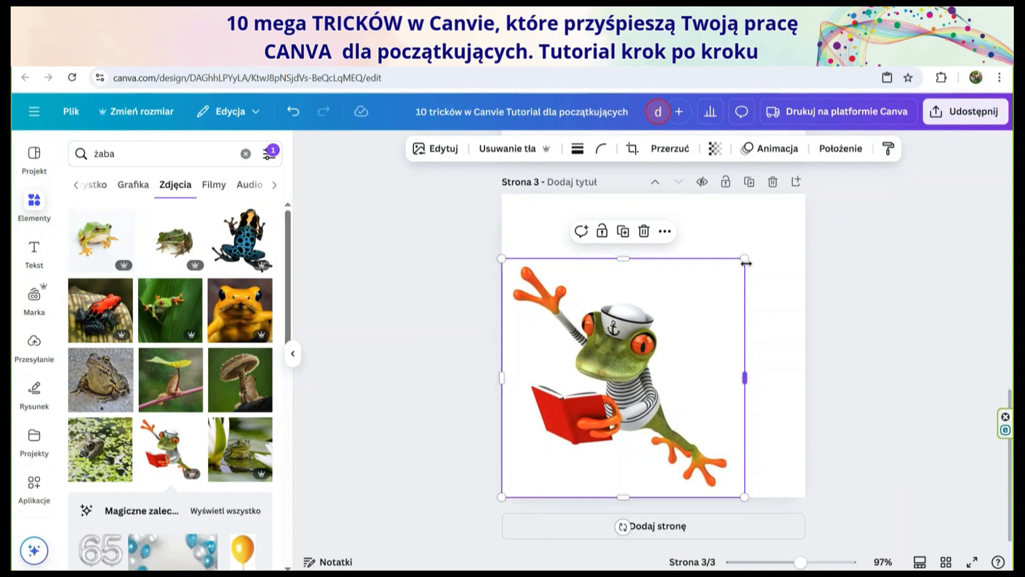
{"action": "left_click_drag", "start_coordinate": [745, 259], "coordinate": [811, 193]}
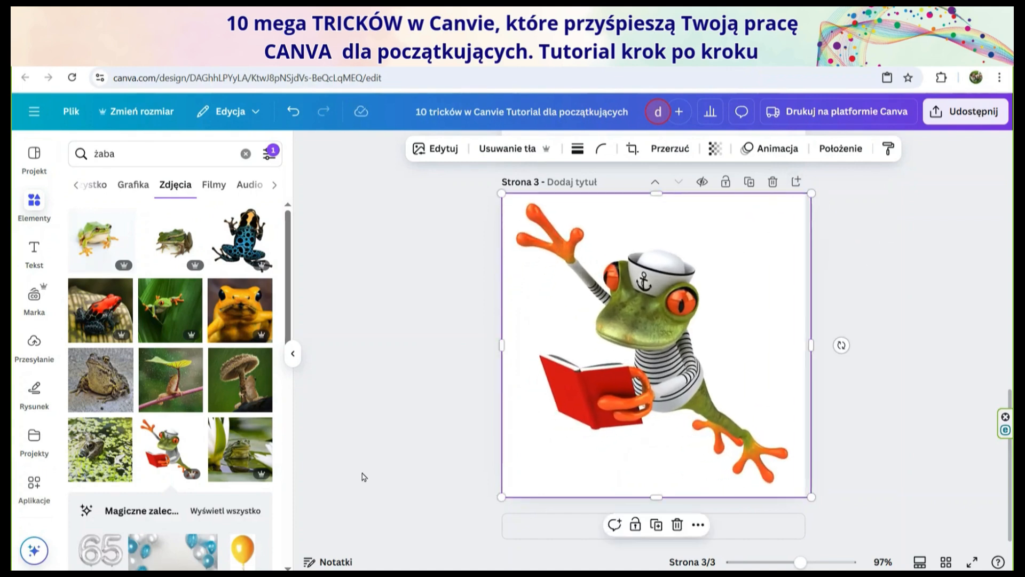
{"action": "left_click", "coordinate": [376, 464]}
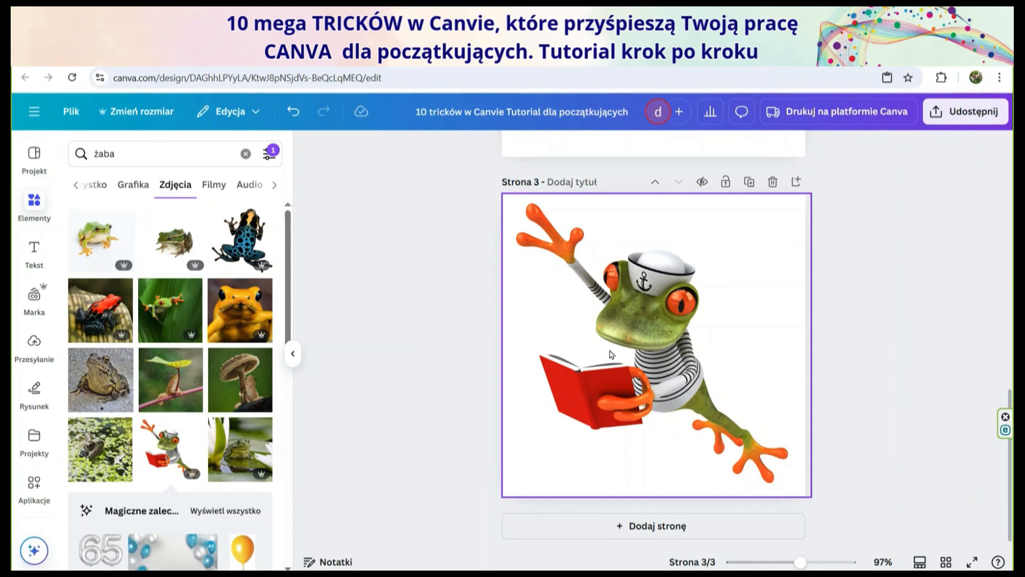
- Add the Bezpłatne price filter to the square-orientation "żaba" search and browse the filtered photos
{"action": "left_click", "coordinate": [268, 155]}
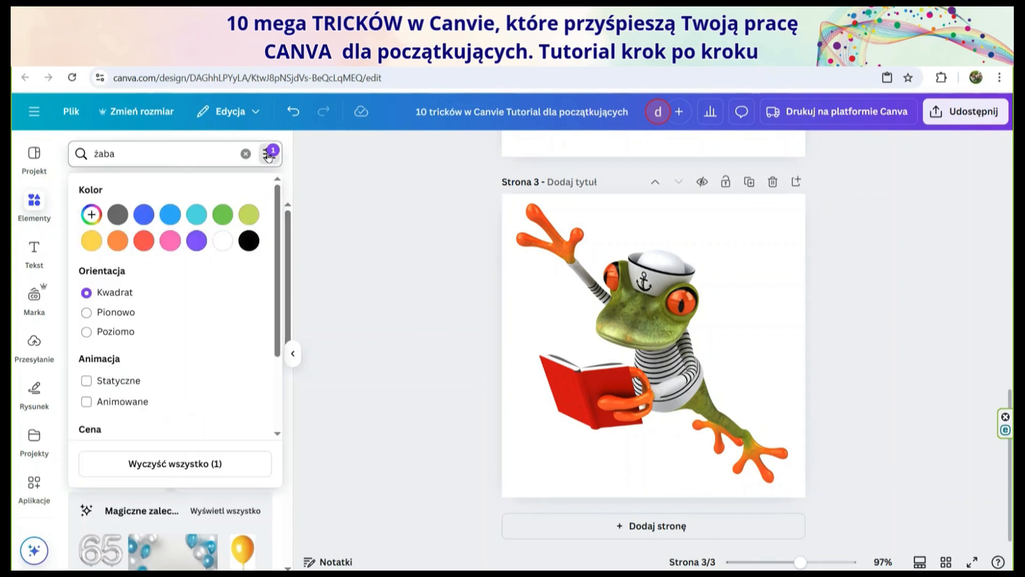
{"action": "scroll", "coordinate": [154, 359], "scroll_direction": "down", "scroll_amount": 2}
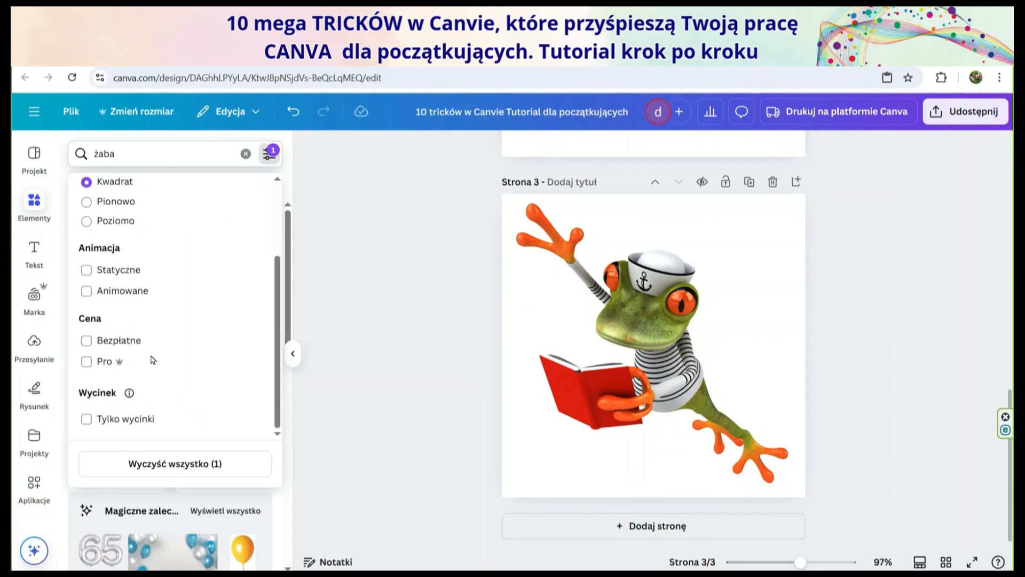
{"action": "left_click", "coordinate": [87, 342]}
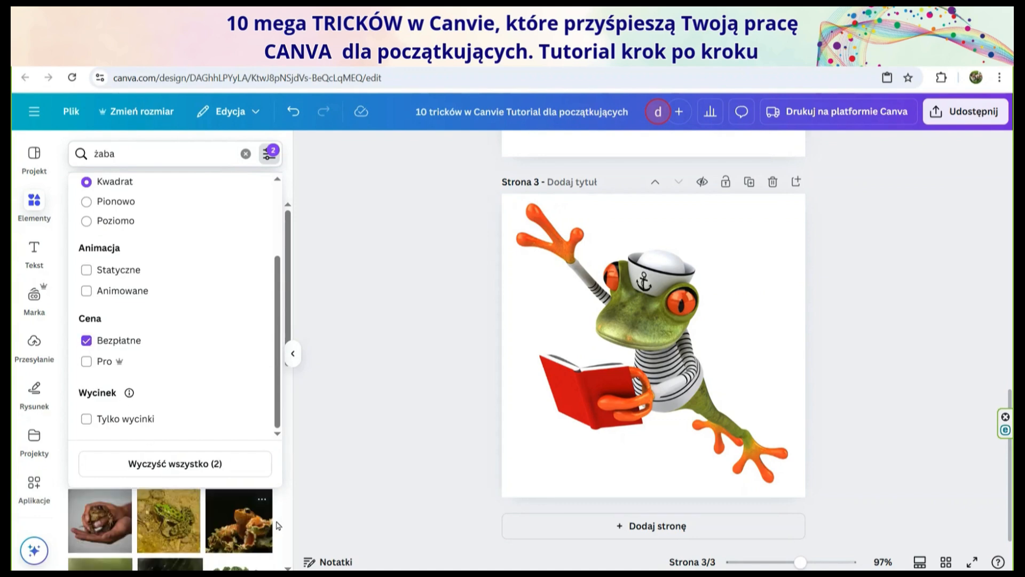
{"action": "left_click", "coordinate": [281, 522]}
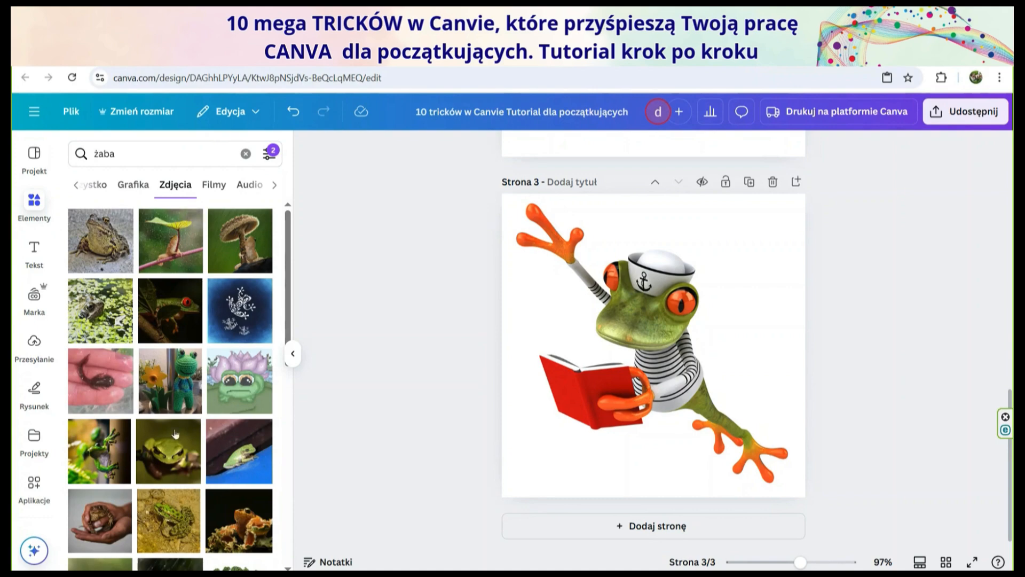
{"action": "scroll", "coordinate": [175, 433], "scroll_direction": "down", "scroll_amount": 10}
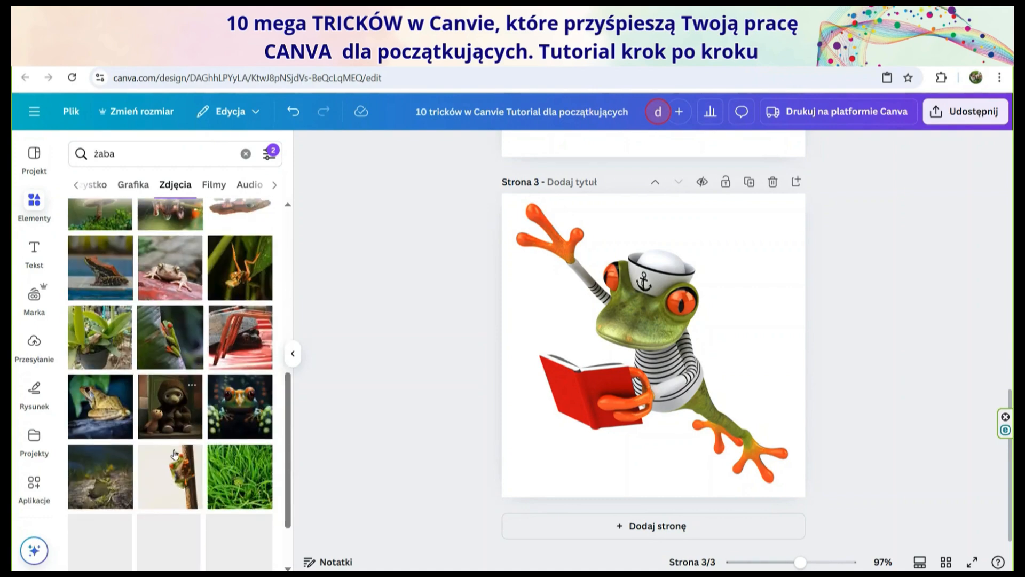
{"action": "scroll", "coordinate": [174, 454], "scroll_direction": "up", "scroll_amount": 2}
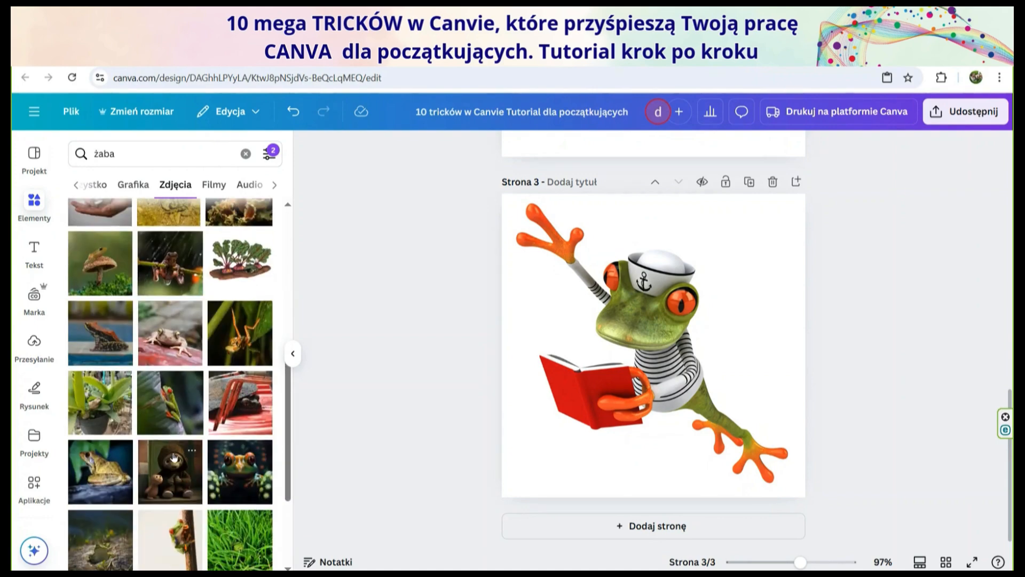
- Shrink the sailor frog into the page's upper-left corner, and add the red-eyed frog on a leaf, enlarged to nearly the full page
{"action": "left_click", "coordinate": [590, 393]}
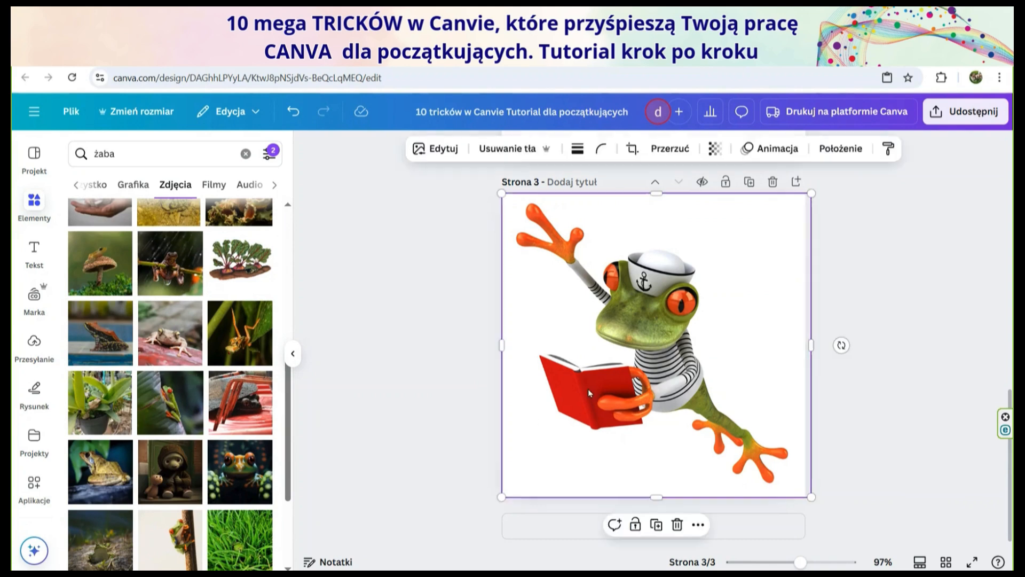
{"action": "left_click_drag", "start_coordinate": [810, 494], "coordinate": [602, 291]}
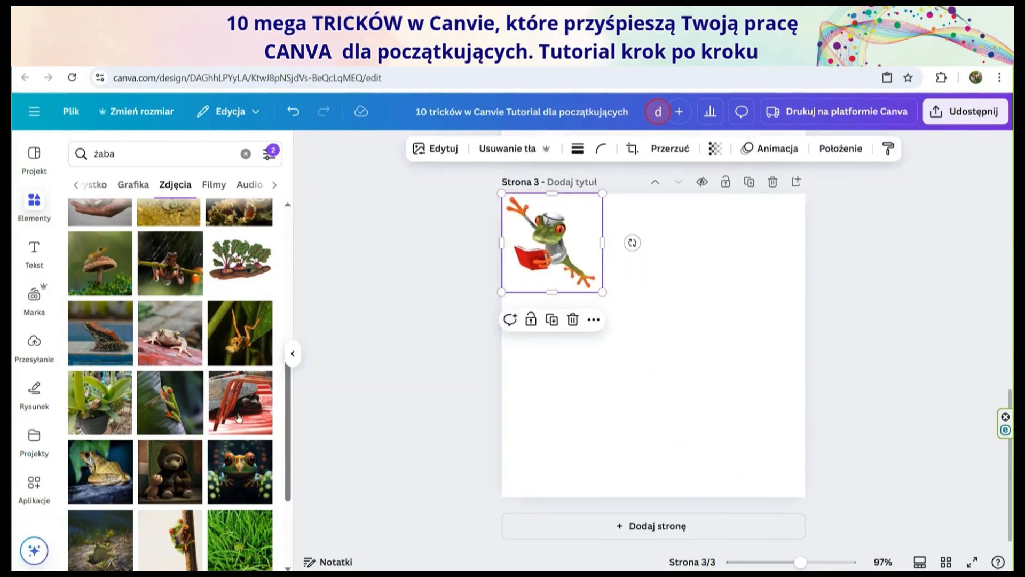
{"action": "left_click", "coordinate": [163, 408]}
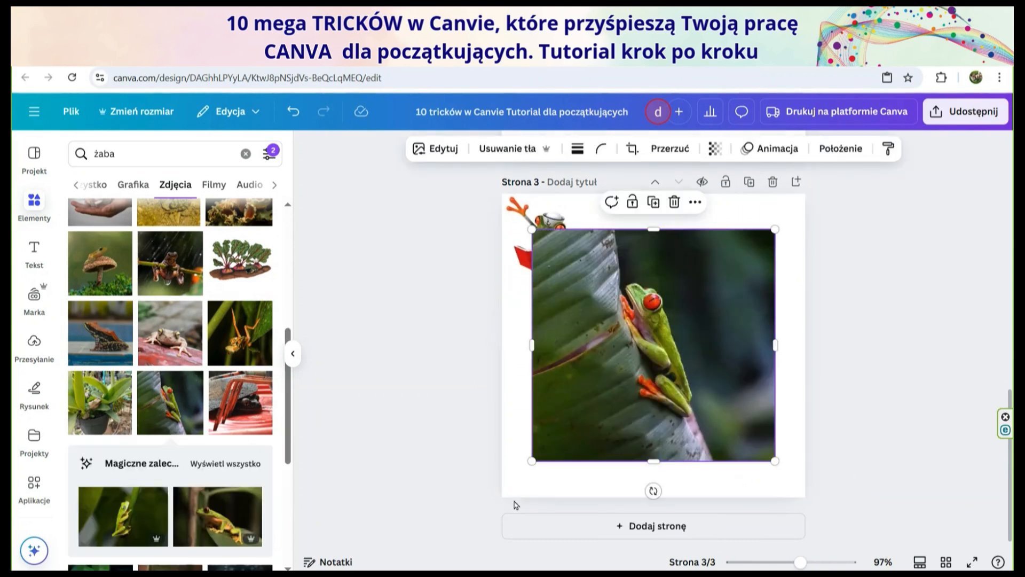
{"action": "left_click_drag", "start_coordinate": [647, 381], "coordinate": [616, 416]}
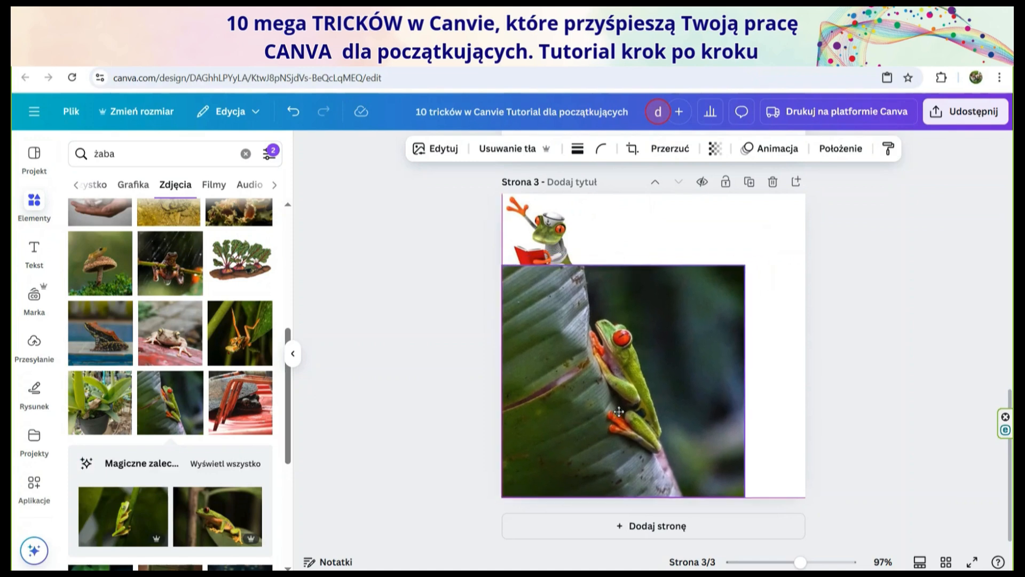
{"action": "left_click_drag", "start_coordinate": [745, 265], "coordinate": [811, 202]}
{"action": "left_click", "coordinate": [930, 291]}
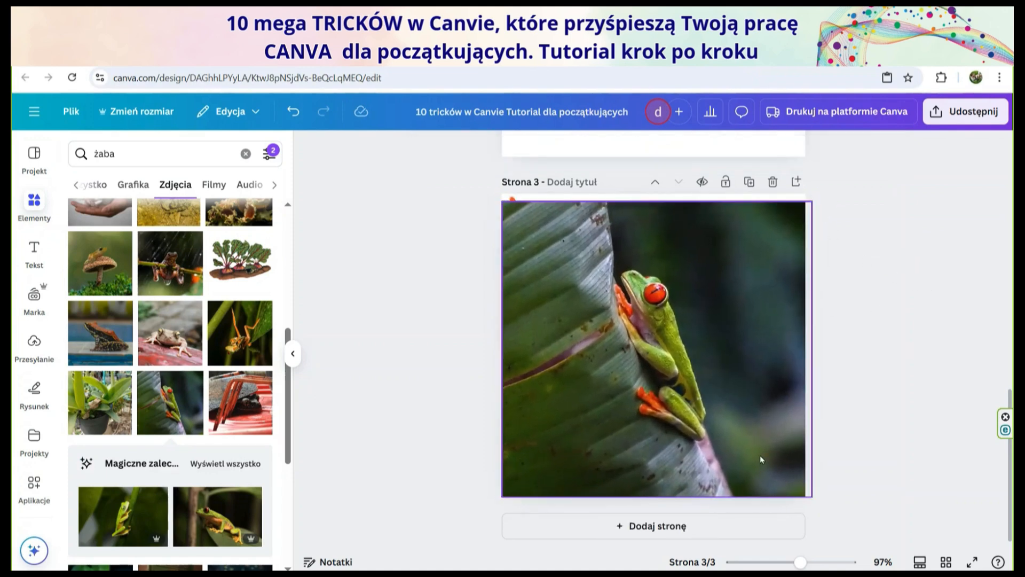
- Delete the sailor frog photo from beneath the leaf frog photo, and enlarge the leaf frog photo to fill page 3
{"action": "left_click", "coordinate": [656, 292]}
{"action": "left_click_drag", "start_coordinate": [502, 201], "coordinate": [583, 279]}
{"action": "left_click", "coordinate": [534, 232]}
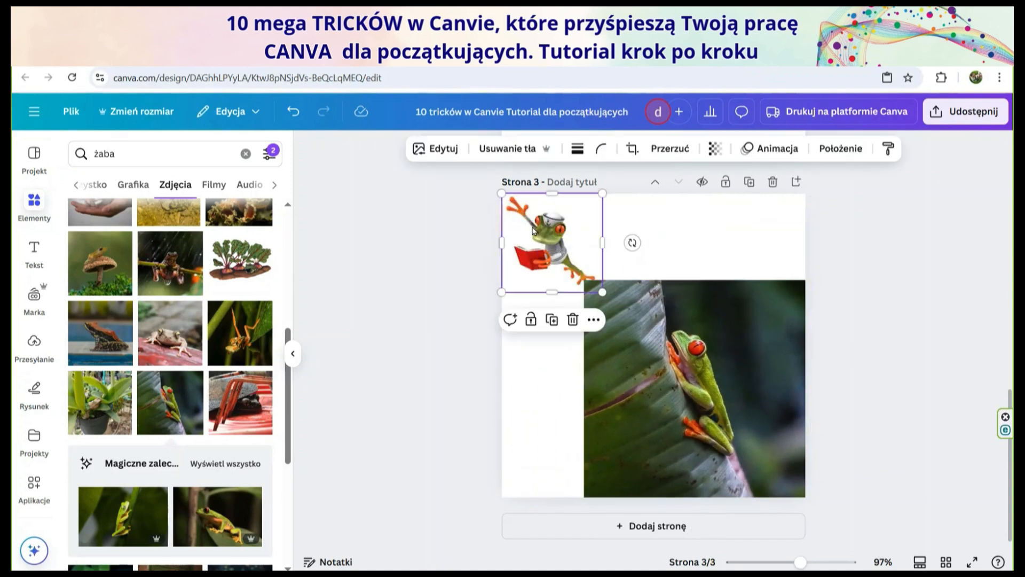
{"action": "key", "text": "Delete"}
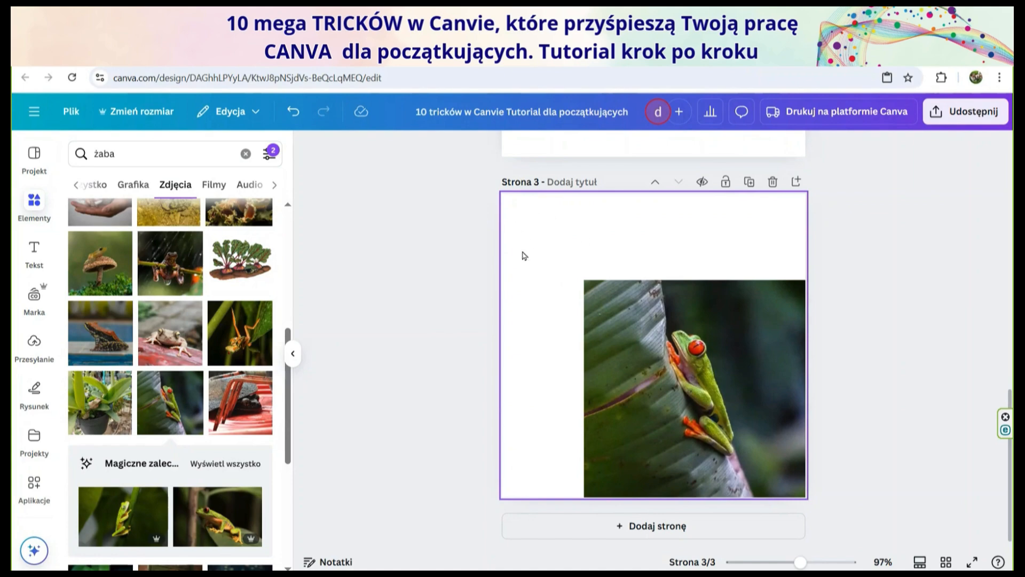
{"action": "left_click", "coordinate": [585, 281]}
{"action": "left_click_drag", "start_coordinate": [584, 281], "coordinate": [493, 193]}
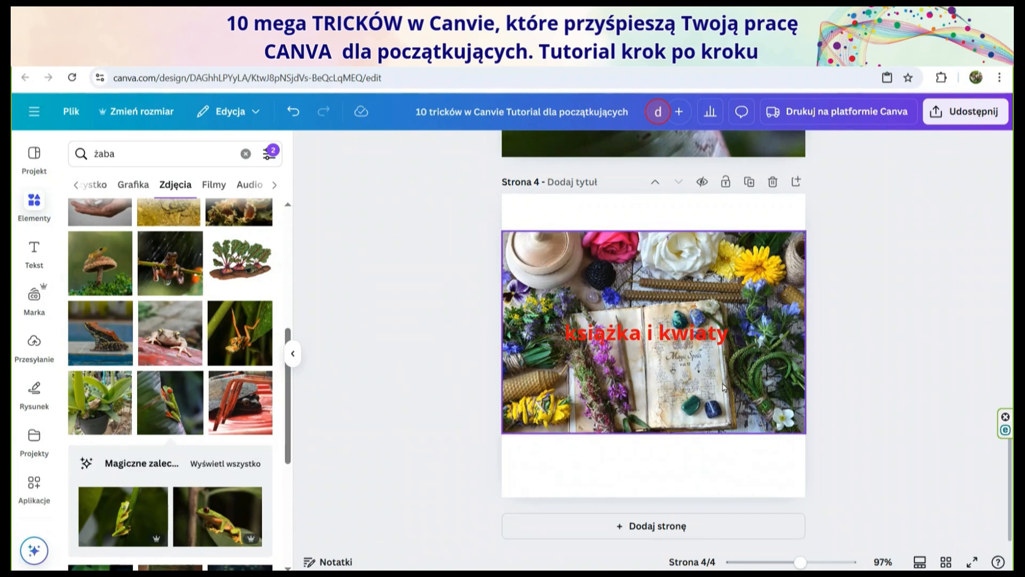
- Change the text colour of "książka i kwiaty" on page 4 to white from the brand palette
{"action": "left_click", "coordinate": [689, 335]}
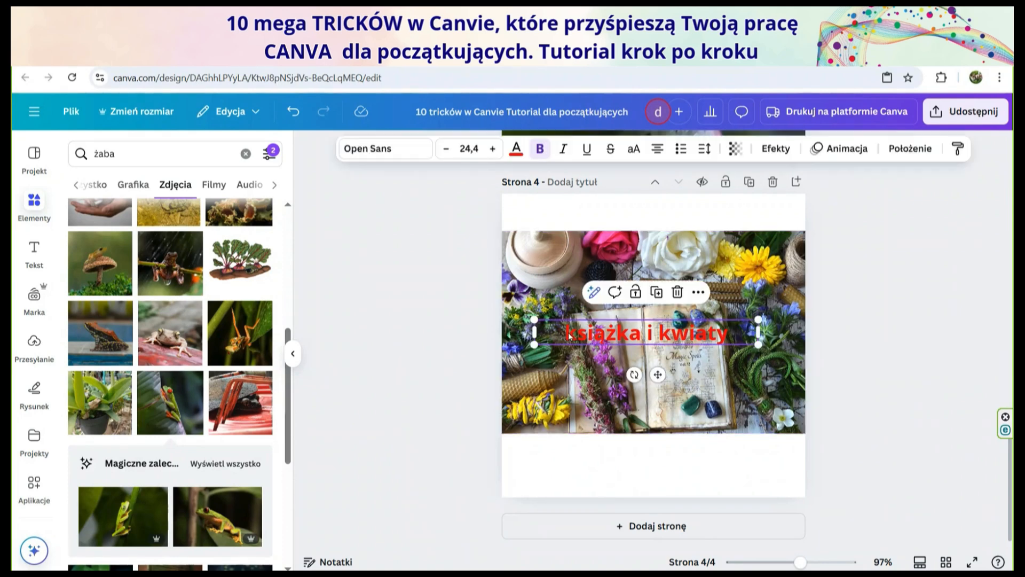
{"action": "left_click", "coordinate": [515, 149]}
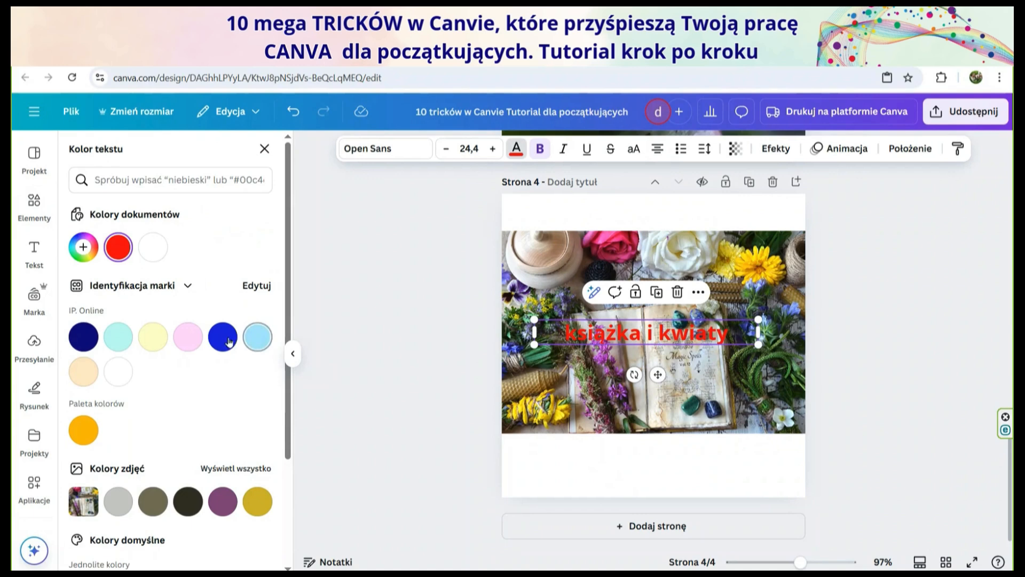
{"action": "left_click", "coordinate": [118, 371]}
{"action": "left_click", "coordinate": [901, 378]}
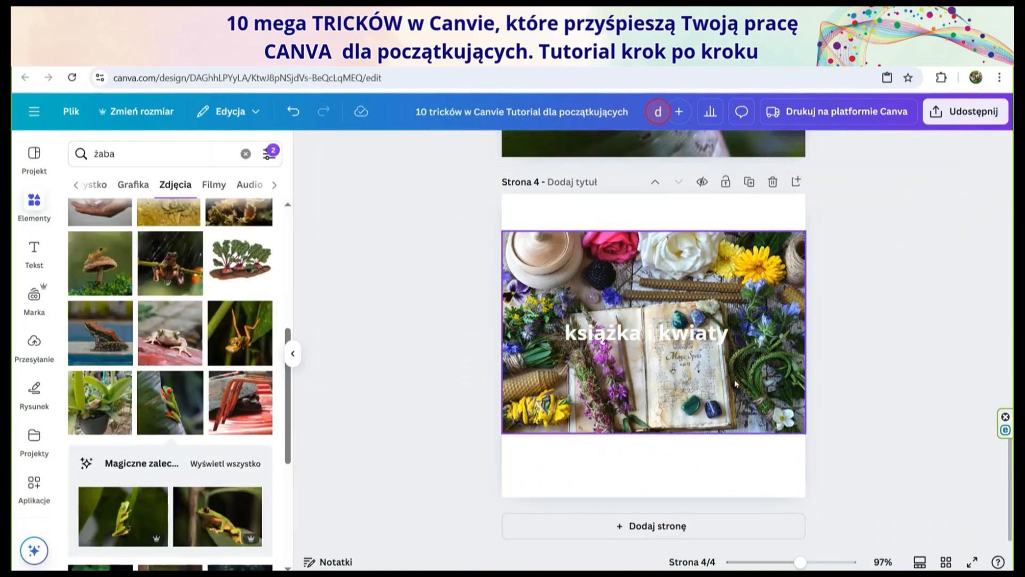
- Recolour the "książka i kwiaty" text with the near-black shade from the photo colours (Kolory zdjęć)
{"action": "left_click", "coordinate": [646, 335]}
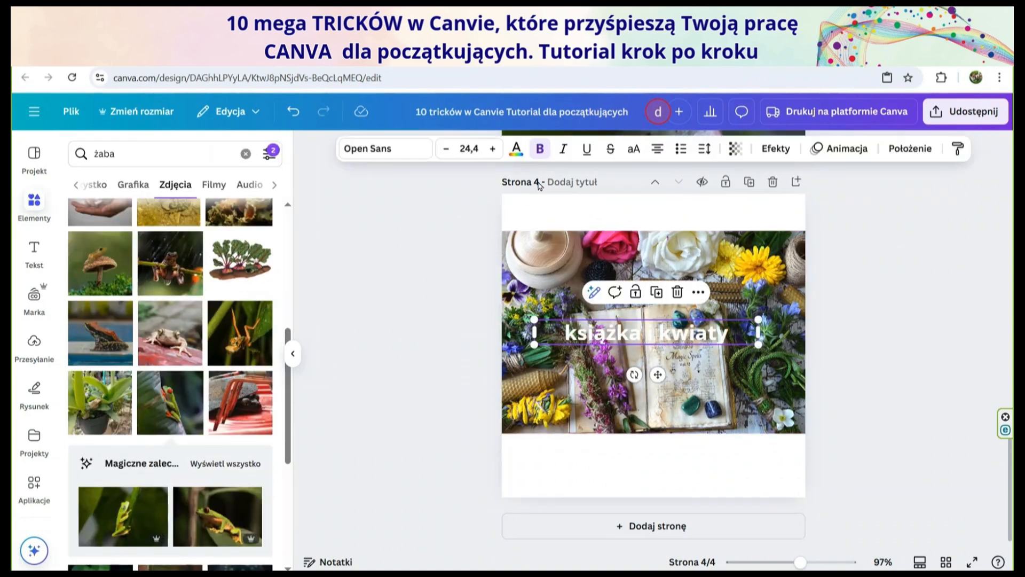
{"action": "left_click", "coordinate": [516, 149]}
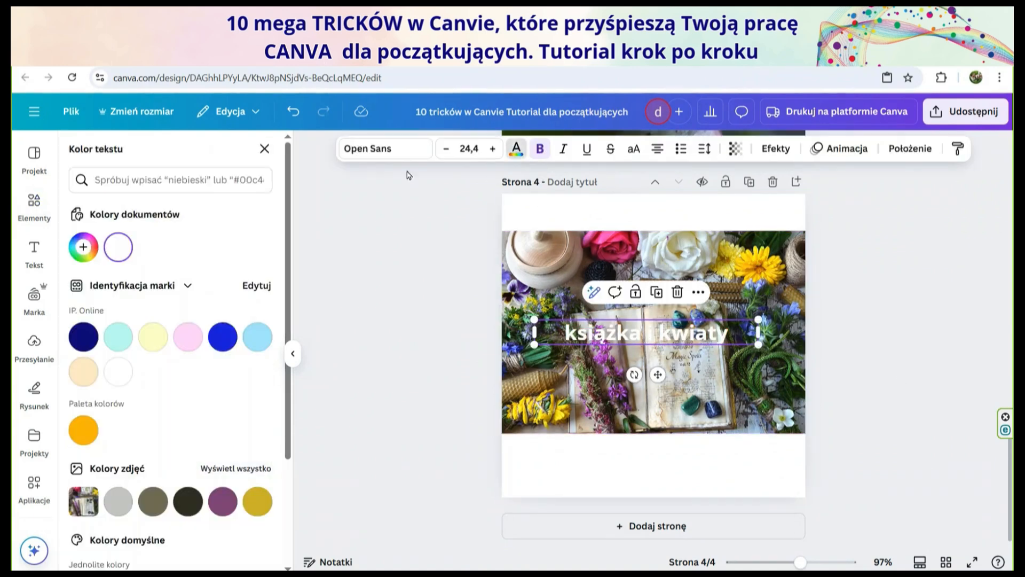
{"action": "left_click", "coordinate": [188, 501]}
{"action": "left_click", "coordinate": [850, 374]}
{"action": "left_click", "coordinate": [850, 375]}
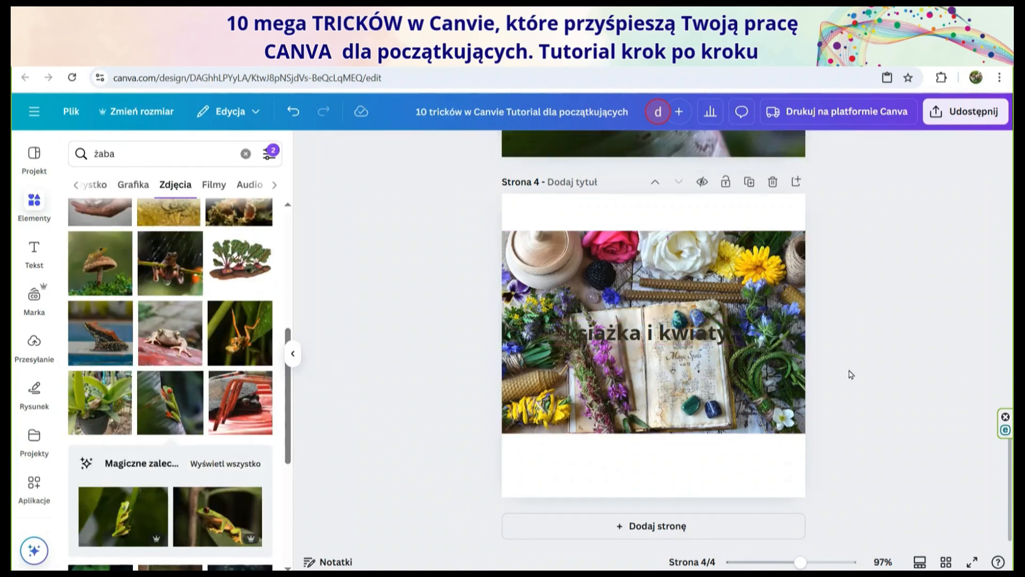
- Undo the last two colour changes on the "książka i kwiaty" text and deselect it
{"action": "left_click", "coordinate": [650, 331]}
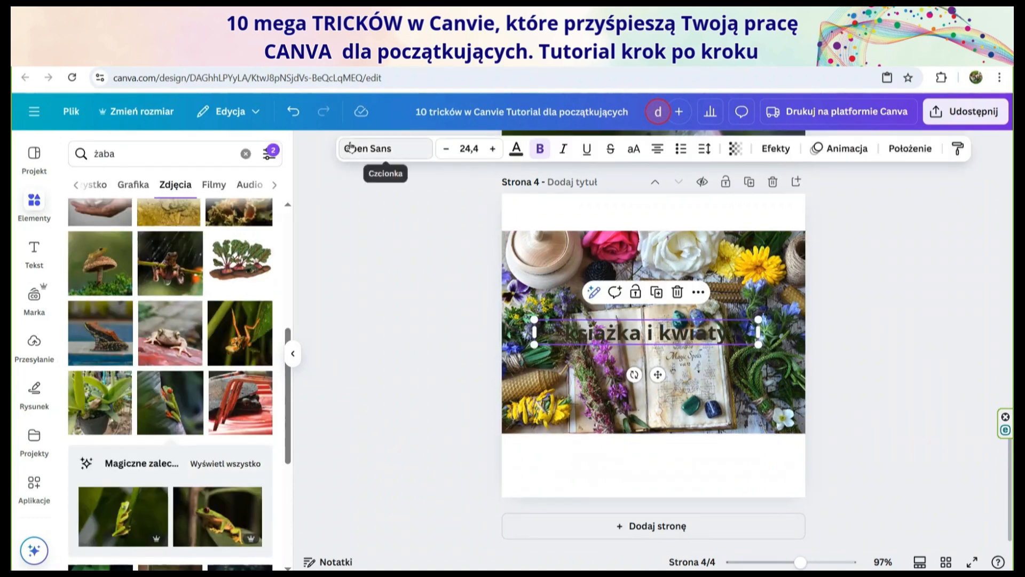
{"action": "left_click", "coordinate": [293, 112]}
{"action": "left_click", "coordinate": [294, 111]}
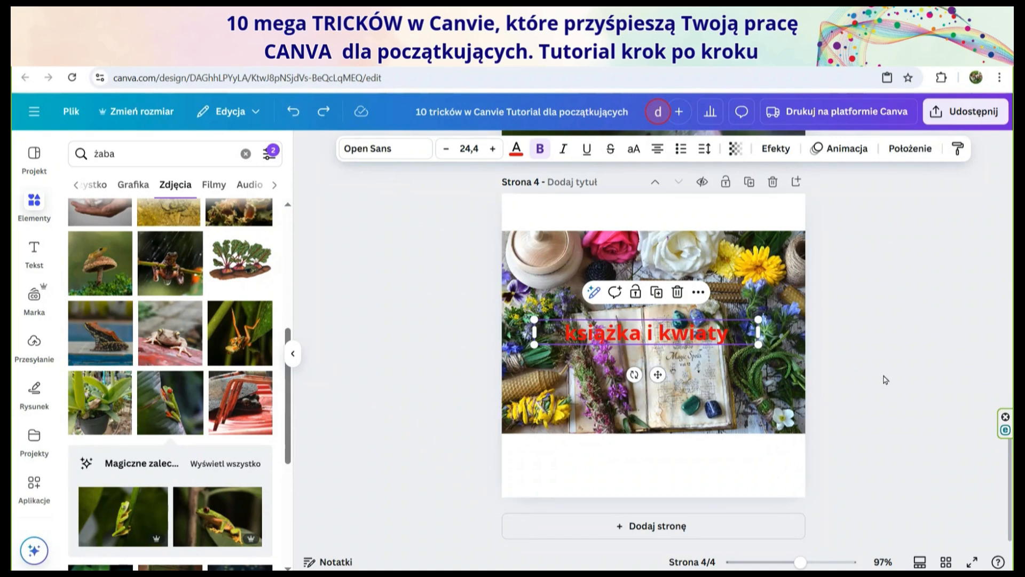
{"action": "left_click", "coordinate": [869, 364]}
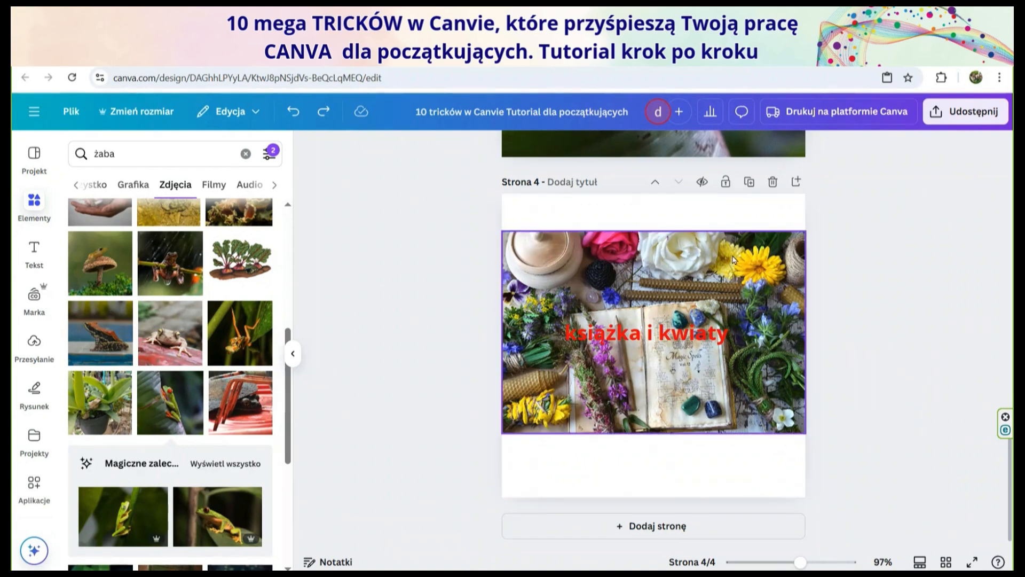
- Clear the "żaba" search and search the elements for "blur"
{"action": "left_click", "coordinate": [246, 153]}
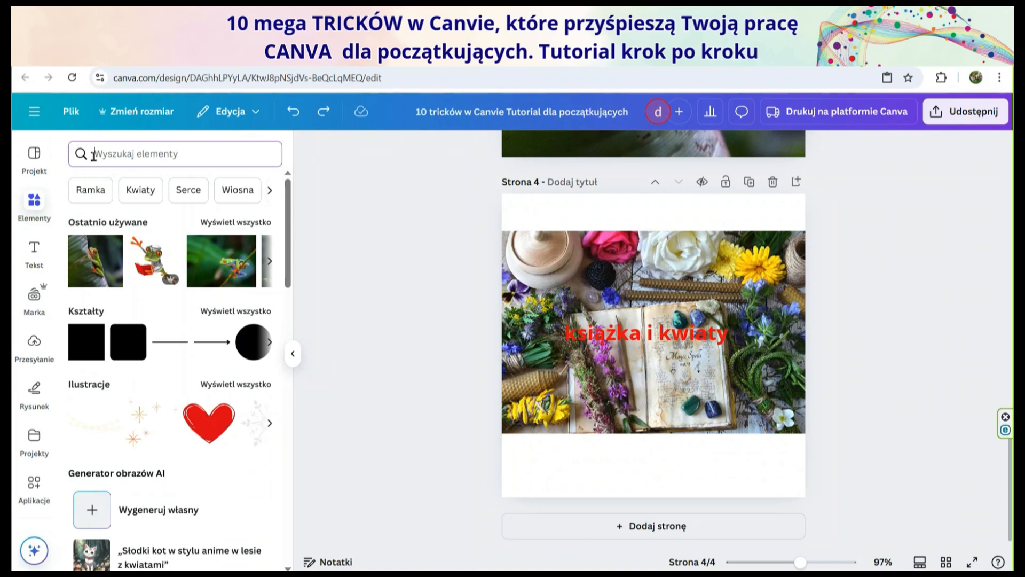
{"action": "type", "text": "blur"}
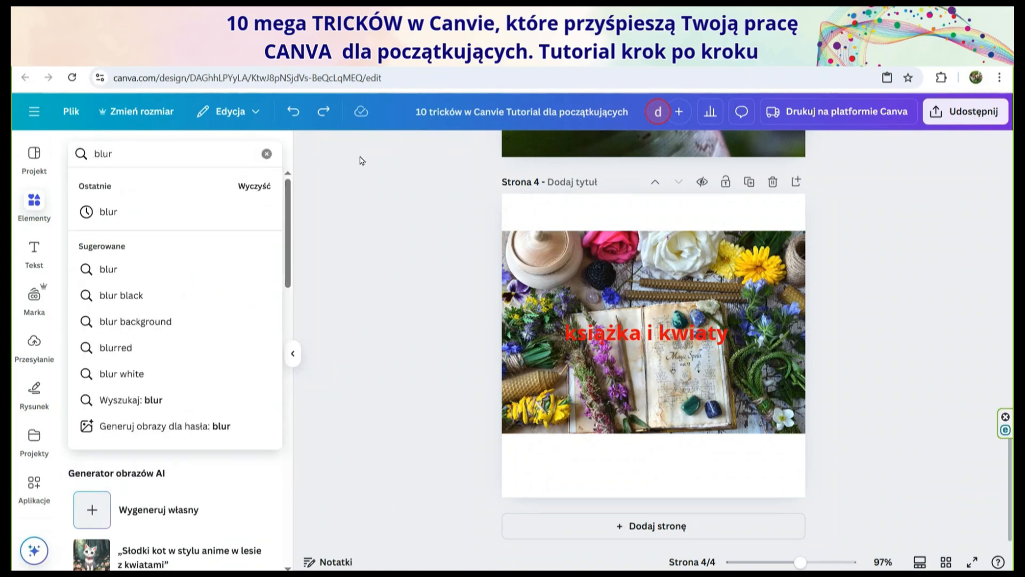
{"action": "key", "text": "Return"}
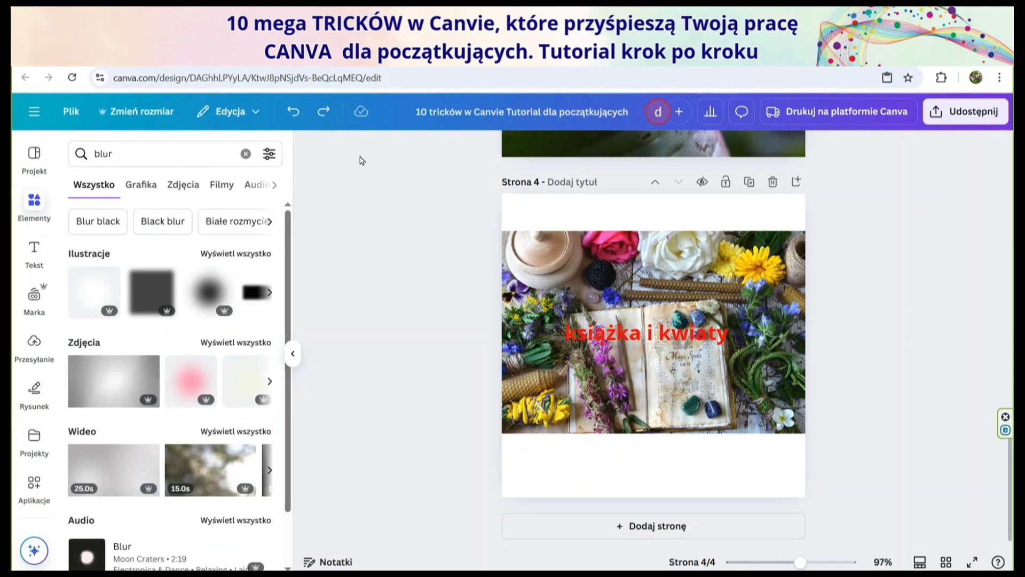
- Limit the blur results to graphics (Grafika) and add the soft white oval blur to page 4
{"action": "left_click", "coordinate": [143, 185]}
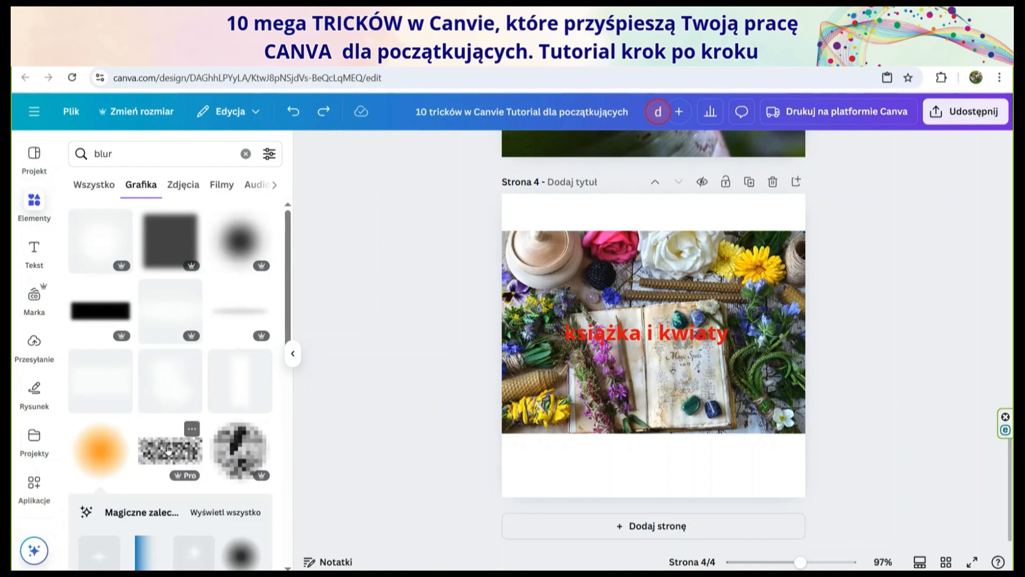
{"action": "scroll", "coordinate": [167, 448], "scroll_direction": "down", "scroll_amount": 3}
{"action": "scroll", "coordinate": [167, 448], "scroll_direction": "down", "scroll_amount": 2}
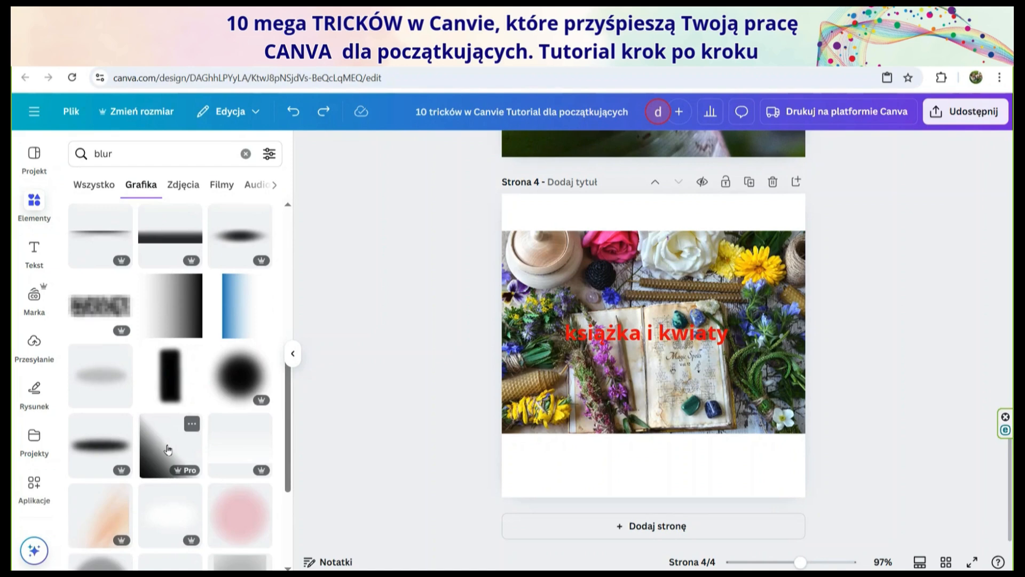
{"action": "scroll", "coordinate": [168, 449], "scroll_direction": "down", "scroll_amount": 3}
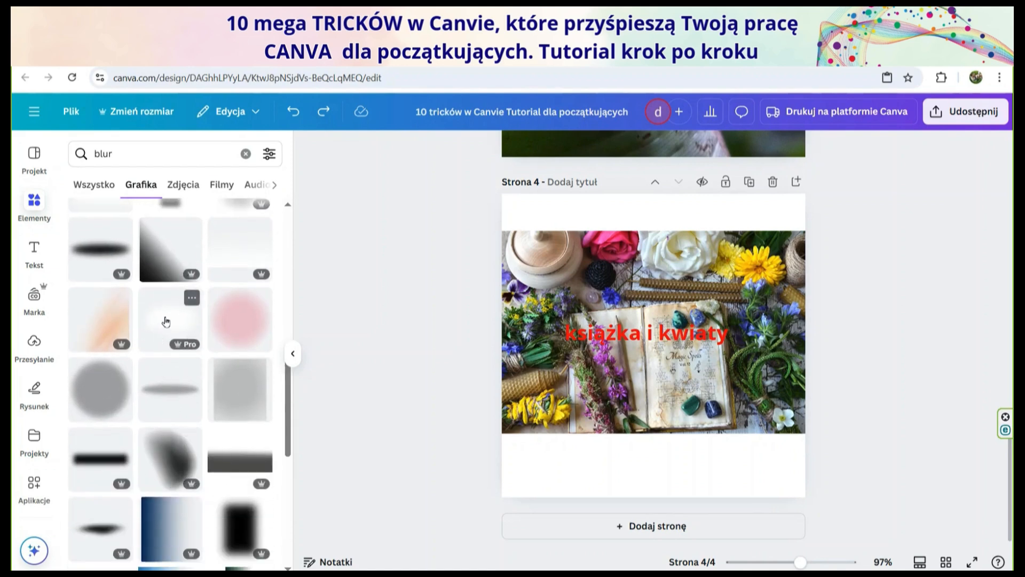
{"action": "left_click", "coordinate": [166, 322]}
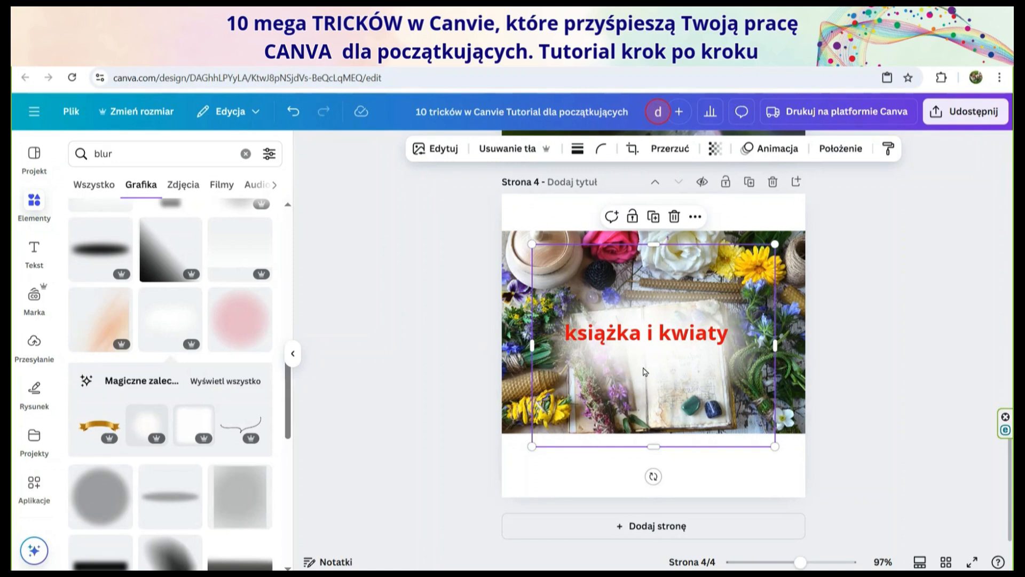
- Nudge the white blur slightly upward behind the text, scale it down a little and trim its left side
{"action": "left_click_drag", "start_coordinate": [644, 372], "coordinate": [642, 361]}
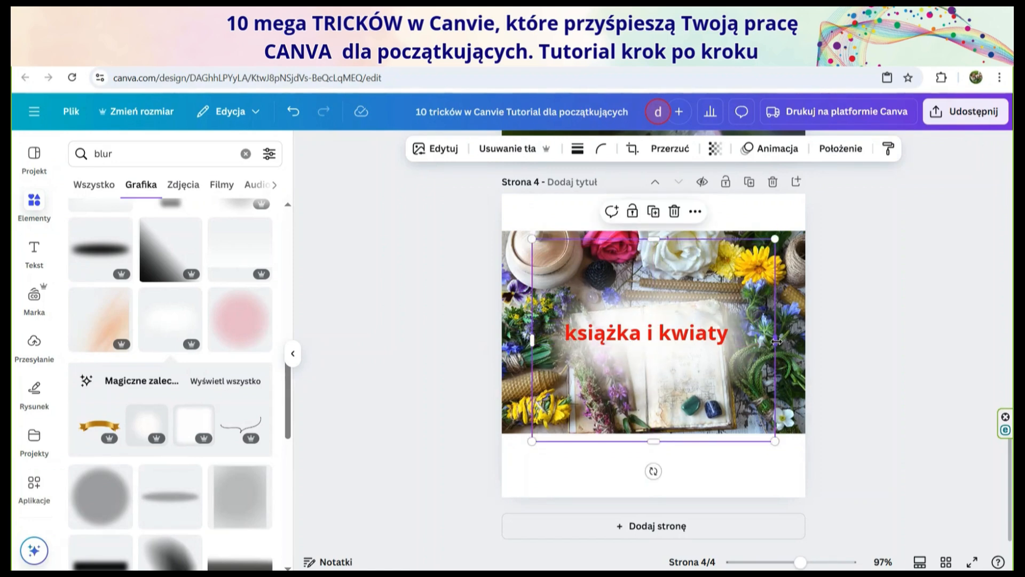
{"action": "mouse_move", "coordinate": [775, 238]}
{"action": "left_mouse_down"}
{"action": "mouse_move", "coordinate": [836, 170]}
{"action": "mouse_move", "coordinate": [789, 264]}
{"action": "mouse_move", "coordinate": [768, 247]}
{"action": "left_mouse_up"}
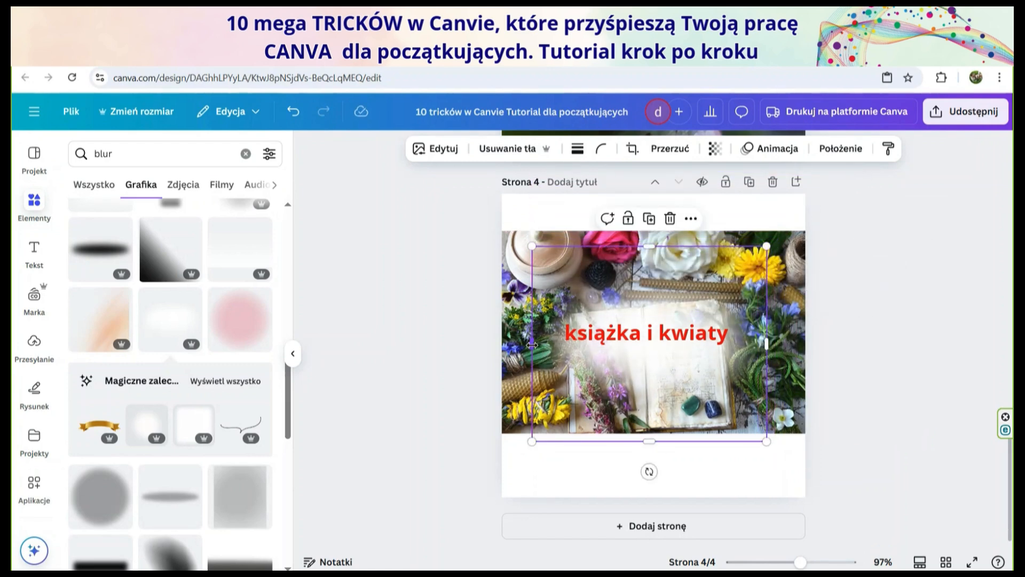
{"action": "mouse_move", "coordinate": [532, 344]}
{"action": "left_mouse_down"}
{"action": "mouse_move", "coordinate": [370, 345]}
{"action": "mouse_move", "coordinate": [561, 343]}
{"action": "mouse_move", "coordinate": [543, 343]}
{"action": "left_mouse_up"}
- Trim the blur's lower and upper edges to a flatter strip around the text and extend its left edge outward
{"action": "left_click_drag", "start_coordinate": [655, 442], "coordinate": [659, 396]}
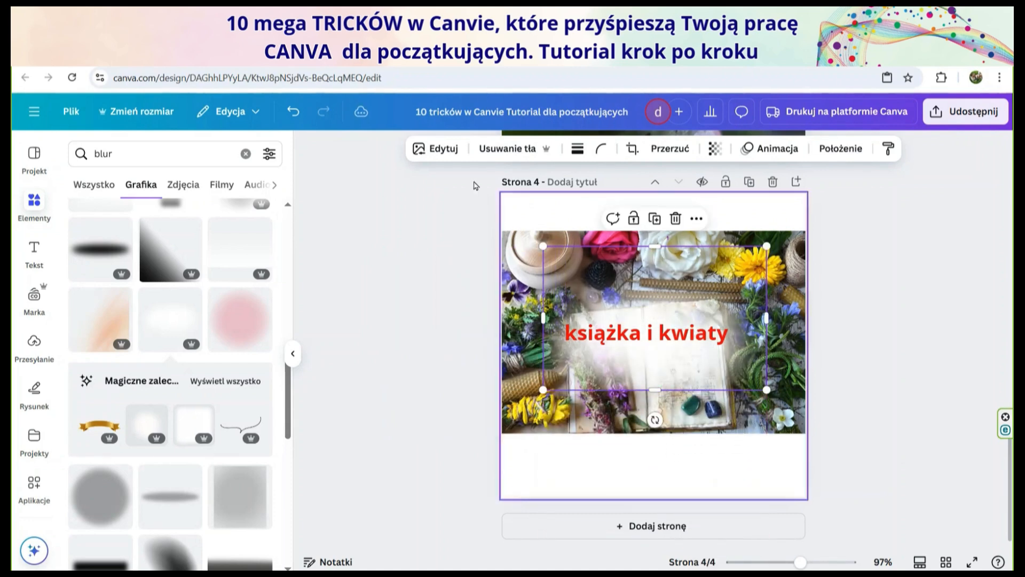
{"action": "left_click", "coordinate": [294, 112]}
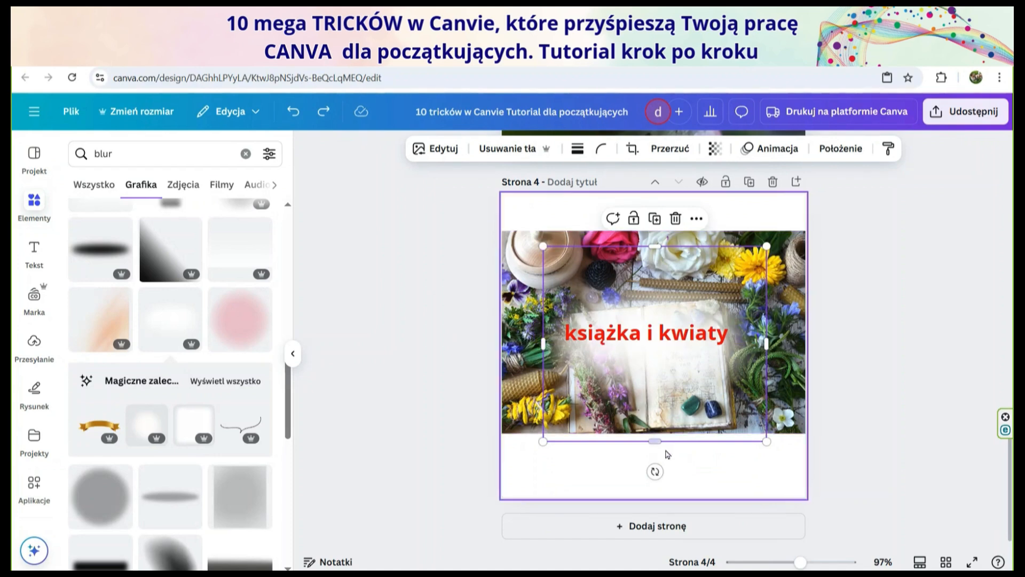
{"action": "left_click_drag", "start_coordinate": [654, 441], "coordinate": [654, 403]}
{"action": "left_click_drag", "start_coordinate": [656, 244], "coordinate": [655, 276]}
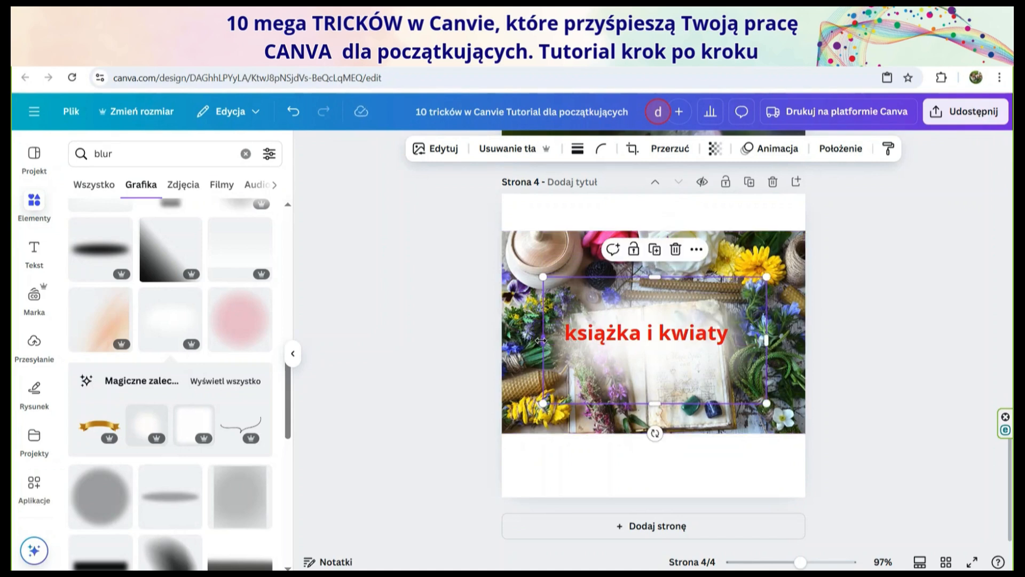
{"action": "left_click_drag", "start_coordinate": [541, 341], "coordinate": [528, 340]}
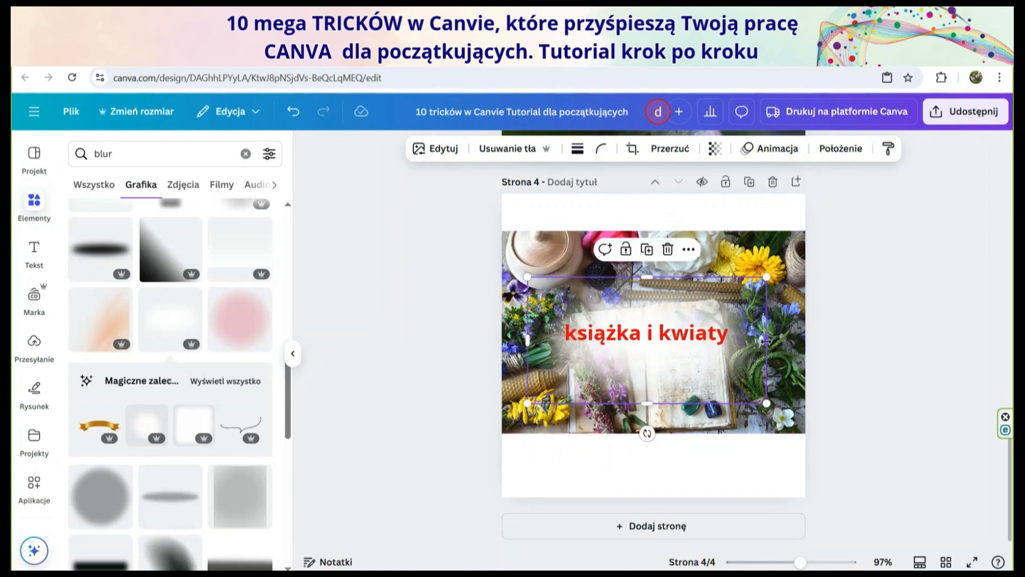
- Enlarge the blur toward the photo's right edge and set its transparency (Przezroczystość) to 84
{"action": "left_click_drag", "start_coordinate": [766, 340], "coordinate": [802, 342]}
{"action": "left_click", "coordinate": [863, 340]}
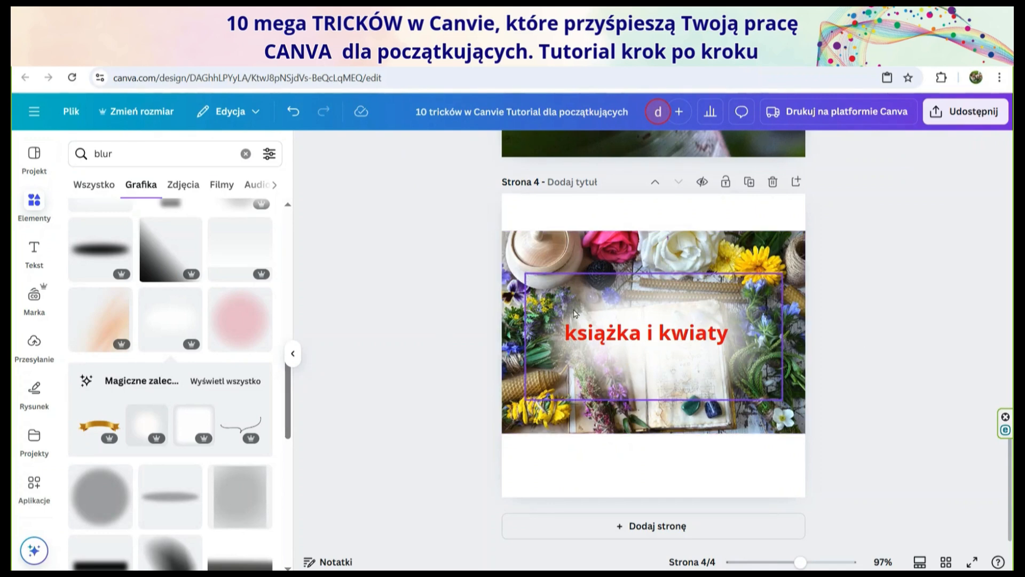
{"action": "left_click", "coordinate": [708, 300]}
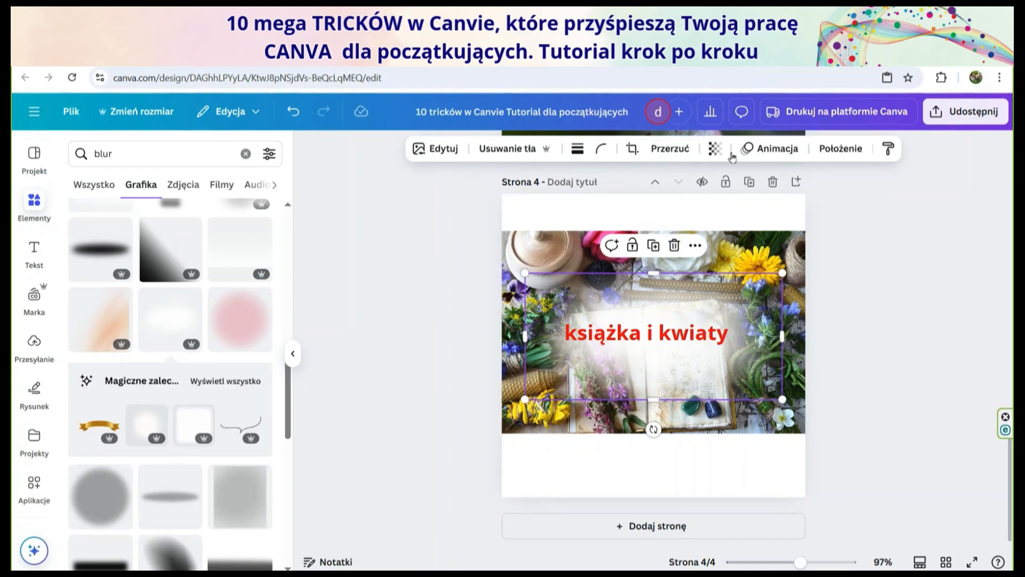
{"action": "left_click", "coordinate": [715, 149]}
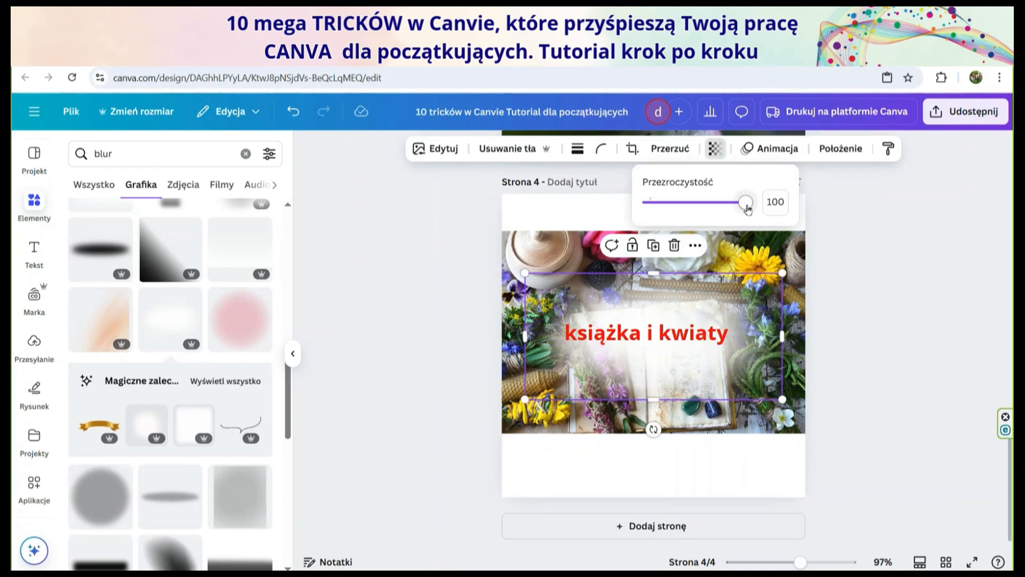
{"action": "left_click_drag", "start_coordinate": [747, 207], "coordinate": [732, 207]}
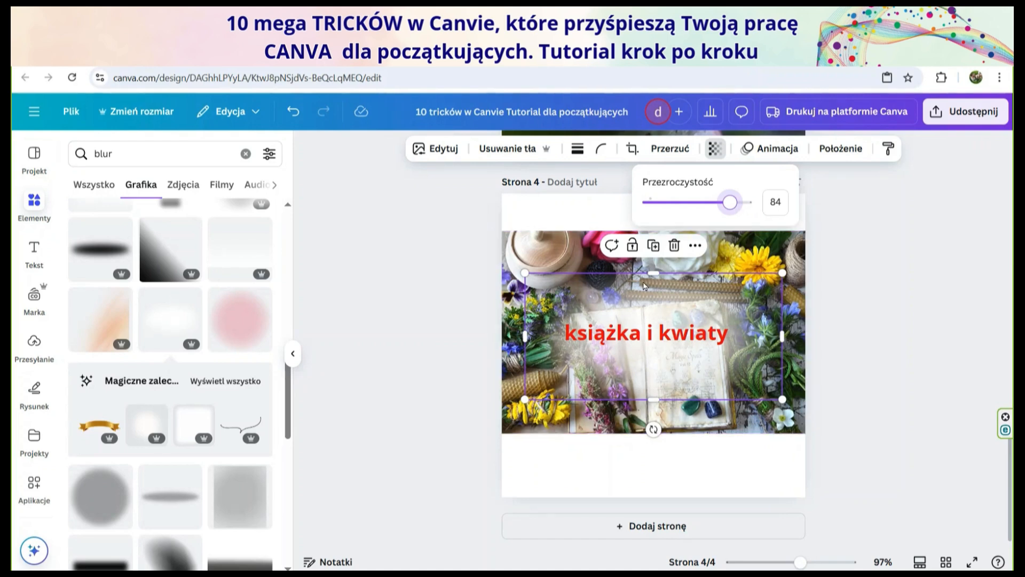
{"action": "left_click", "coordinate": [911, 383]}
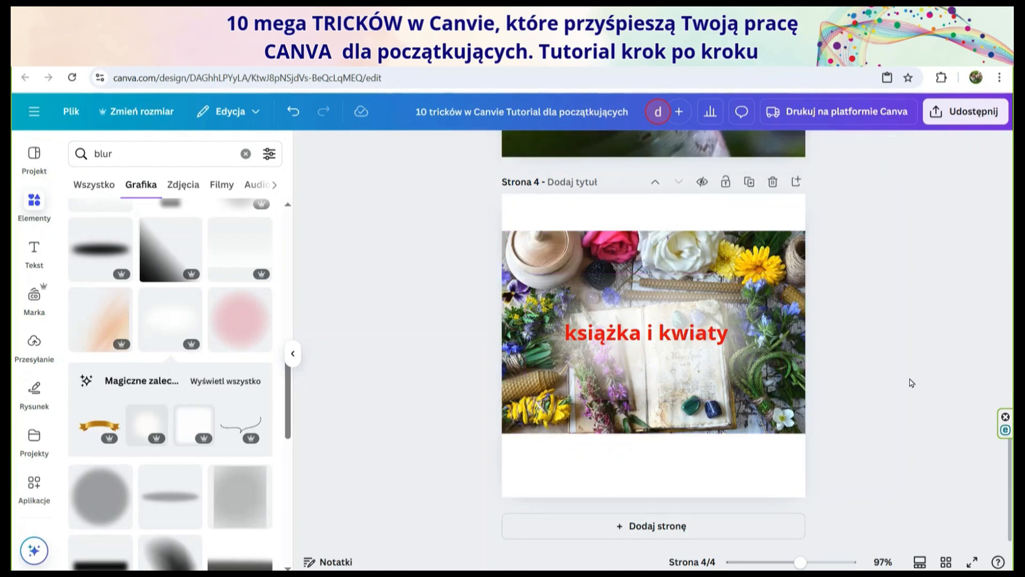
- Try trimming the blur's lower edge, undo it, and trim the edge again by a smaller amount
{"action": "left_click", "coordinate": [648, 379]}
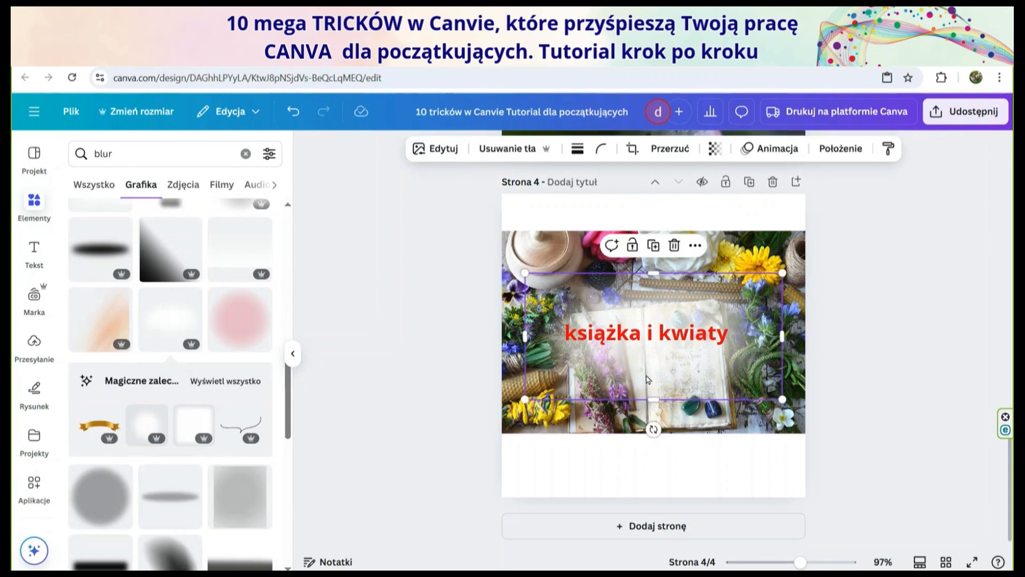
{"action": "left_click_drag", "start_coordinate": [653, 397], "coordinate": [653, 389]}
{"action": "left_click", "coordinate": [840, 397]}
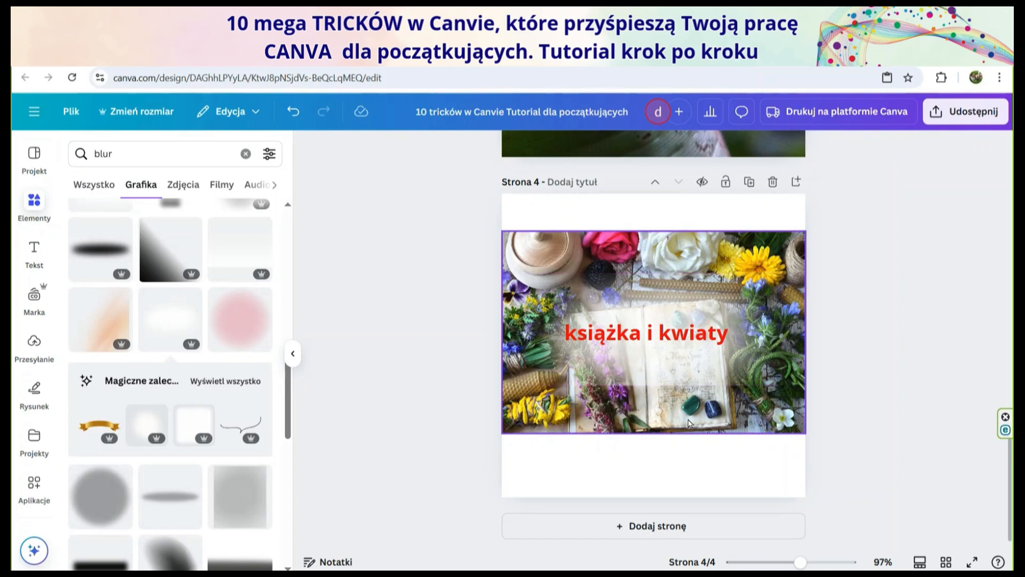
{"action": "left_click", "coordinate": [293, 113]}
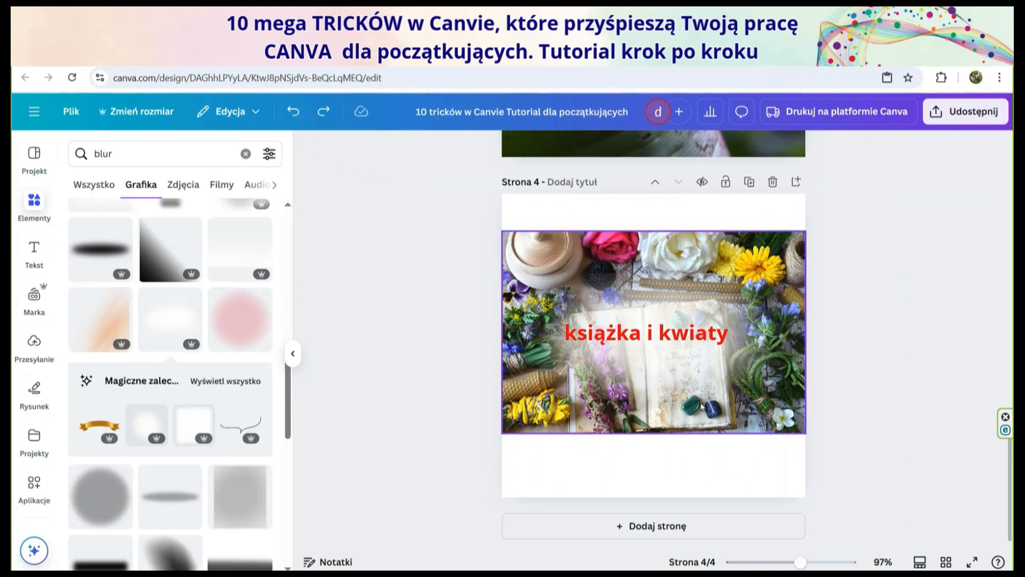
{"action": "left_click", "coordinate": [657, 399]}
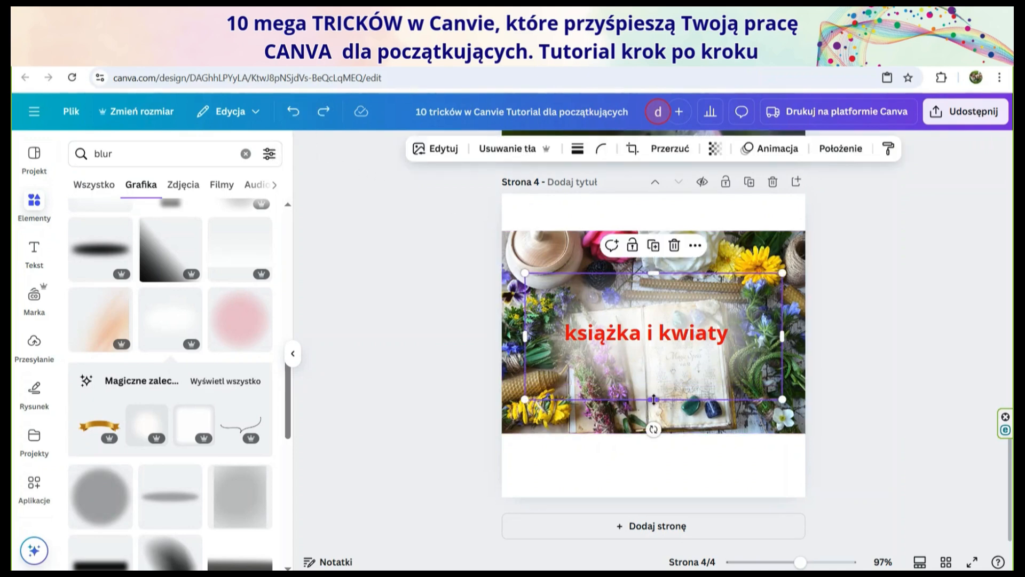
{"action": "left_click_drag", "start_coordinate": [653, 398], "coordinate": [653, 394]}
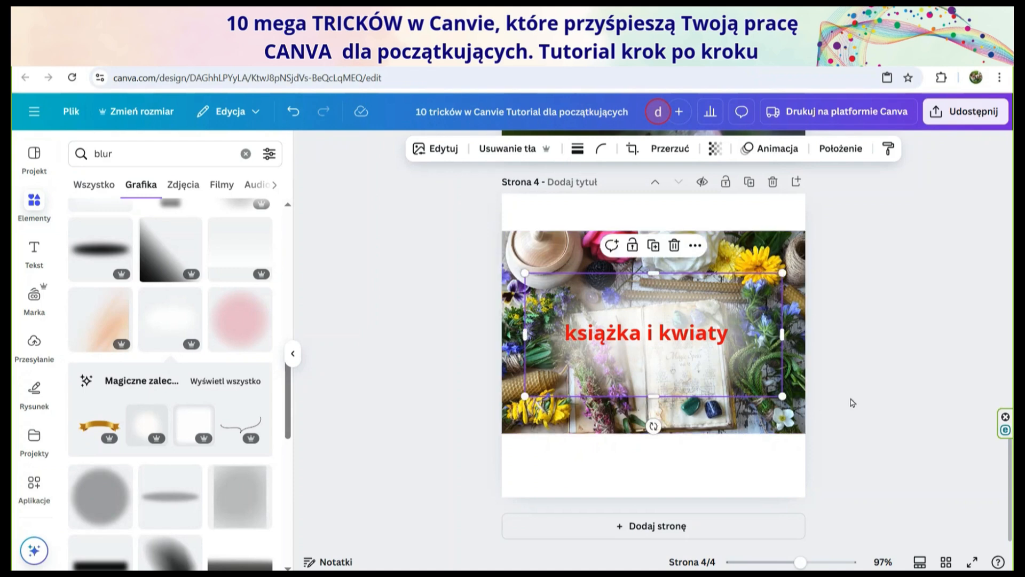
{"action": "left_click", "coordinate": [866, 401]}
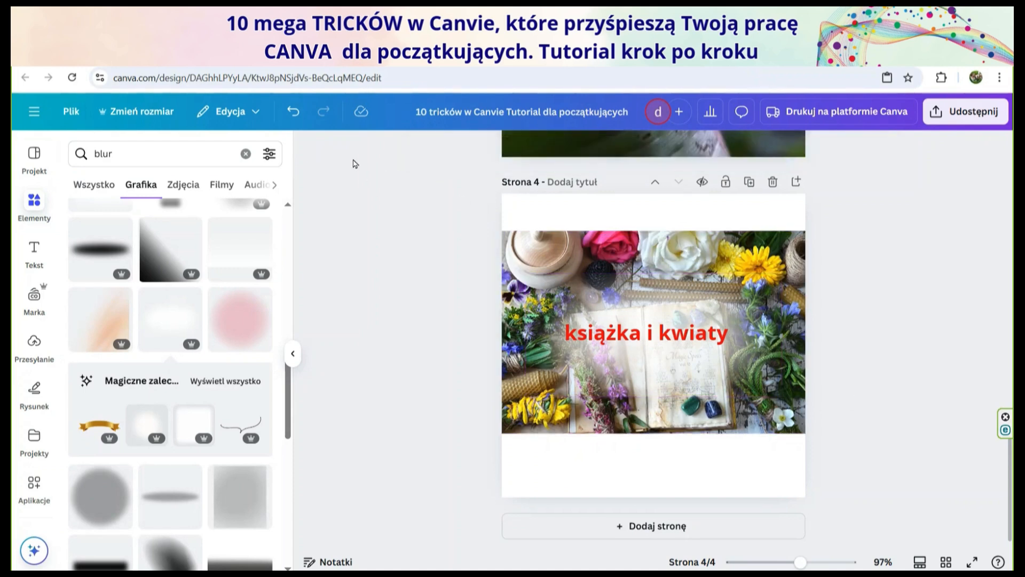
- Undo the blur's latest trim, its transparency change and its enlargement toward the right
{"action": "left_click", "coordinate": [290, 113]}
{"action": "left_click", "coordinate": [292, 112]}
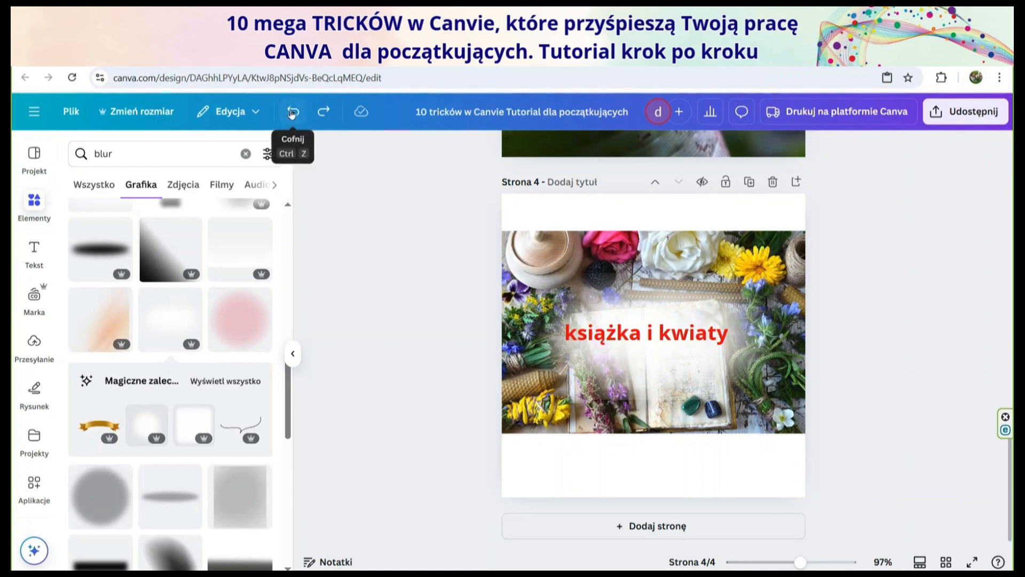
{"action": "left_click", "coordinate": [292, 113]}
{"action": "left_click", "coordinate": [292, 114]}
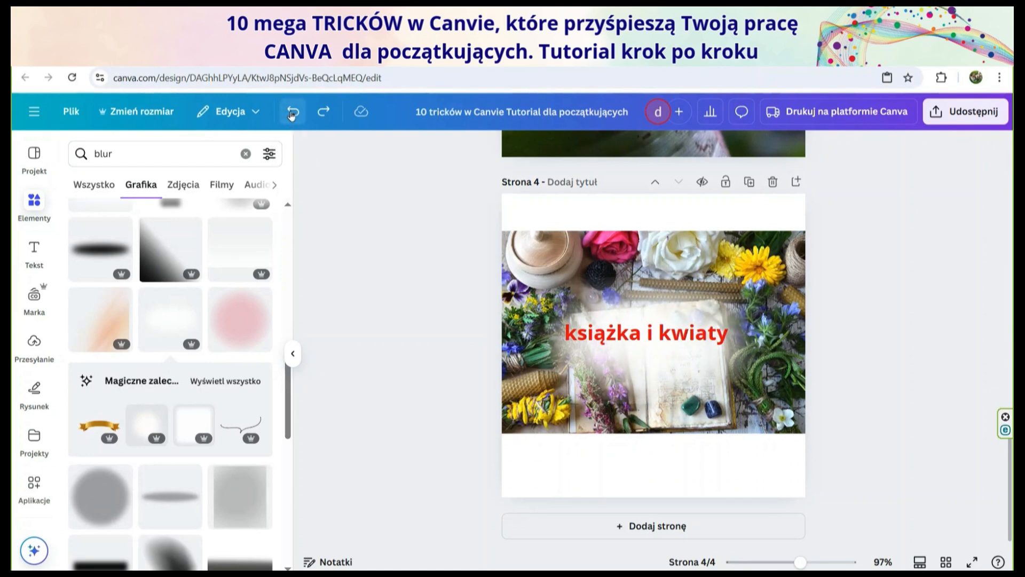
- Move the "książka i kwiaty" text slightly down and left, and make the blur behind it a little more transparent
{"action": "mouse_move", "coordinate": [648, 347]}
{"action": "left_mouse_down"}
{"action": "mouse_move", "coordinate": [643, 319]}
{"action": "mouse_move", "coordinate": [642, 357]}
{"action": "left_mouse_up"}
{"action": "left_click", "coordinate": [882, 383]}
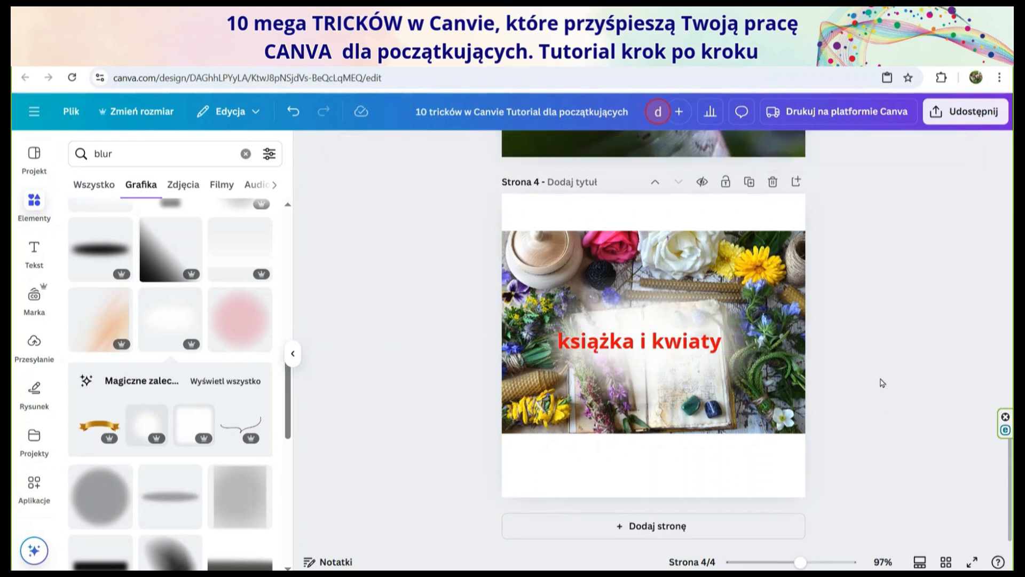
{"action": "left_click", "coordinate": [677, 309]}
{"action": "left_click", "coordinate": [715, 149]}
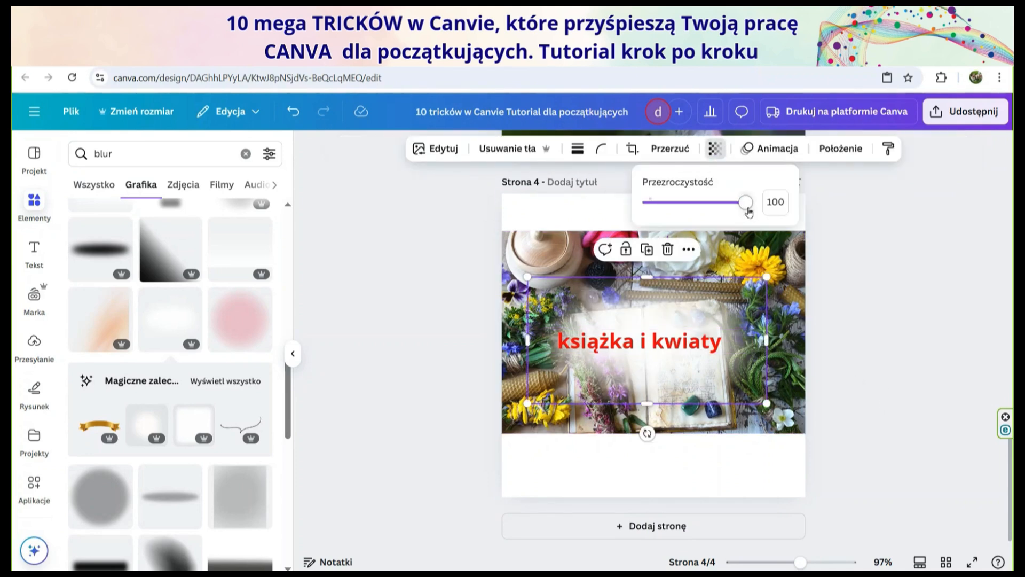
{"action": "left_click_drag", "start_coordinate": [748, 207], "coordinate": [734, 208]}
{"action": "left_click", "coordinate": [972, 277]}
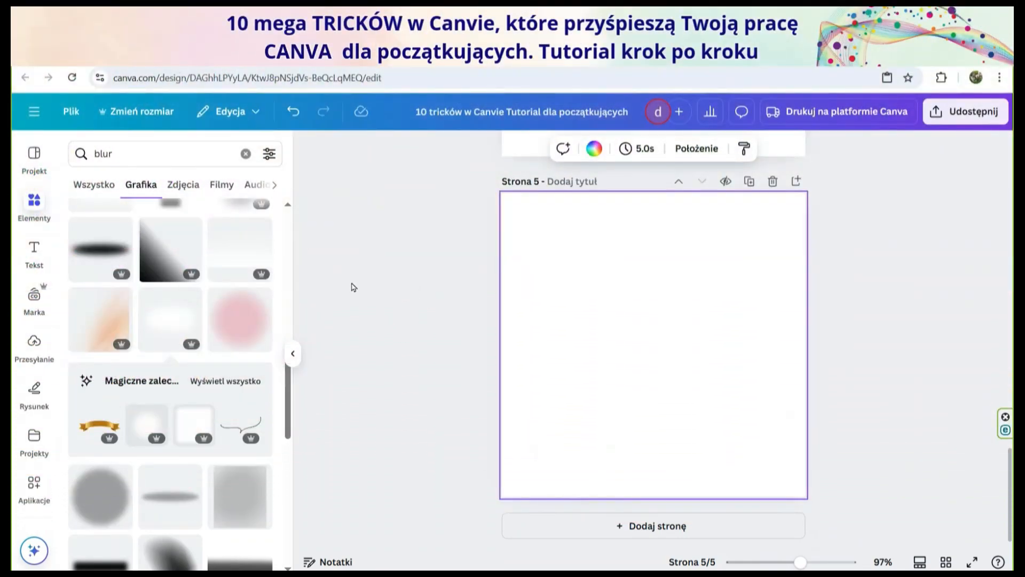
- Clear the "blur" search, add the recently used frog photo to page 5 and shrink it toward the page's upper left
{"action": "left_click", "coordinate": [245, 154]}
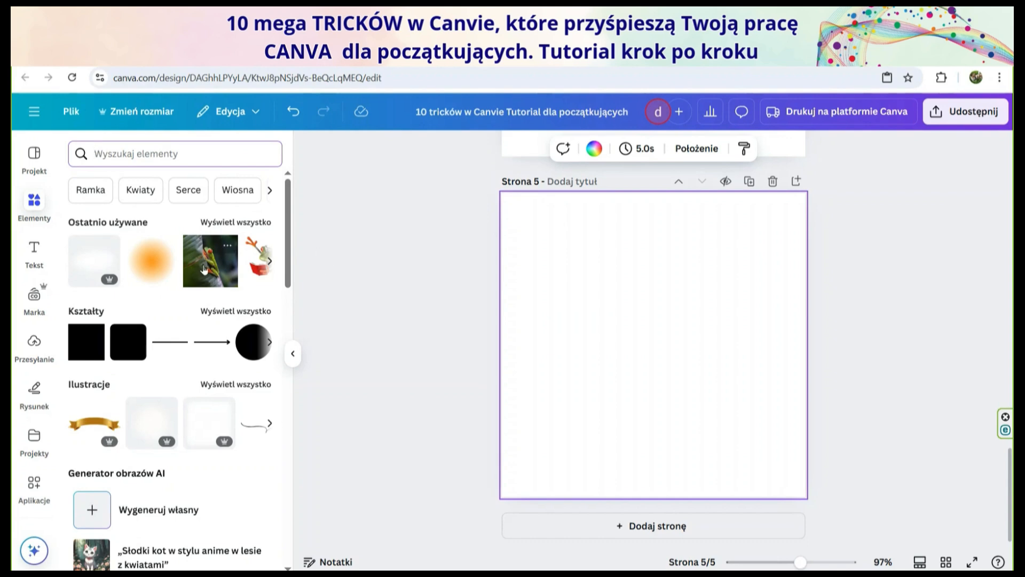
{"action": "left_click", "coordinate": [204, 269]}
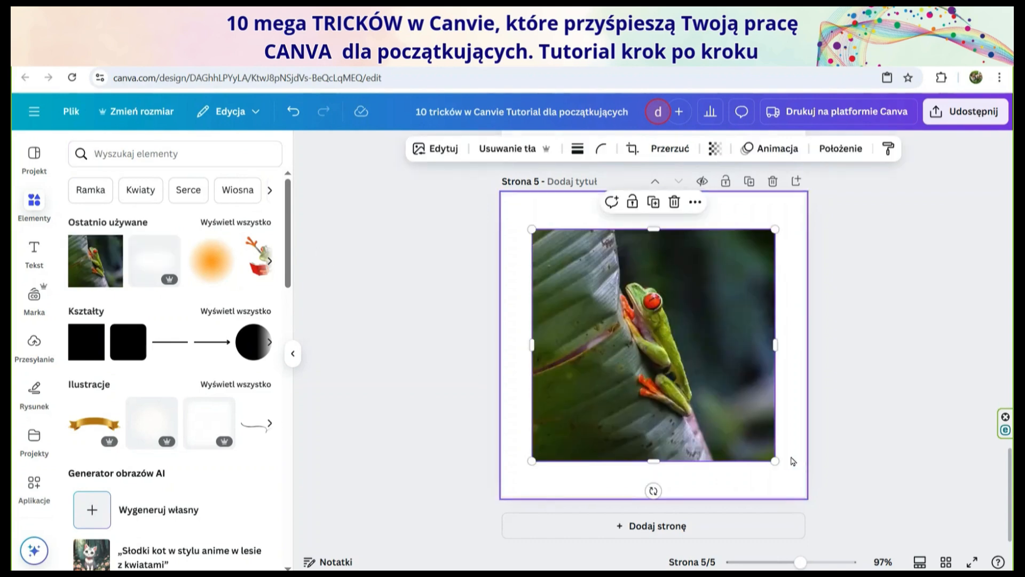
{"action": "left_click_drag", "start_coordinate": [774, 459], "coordinate": [619, 349]}
{"action": "left_click", "coordinate": [789, 349]}
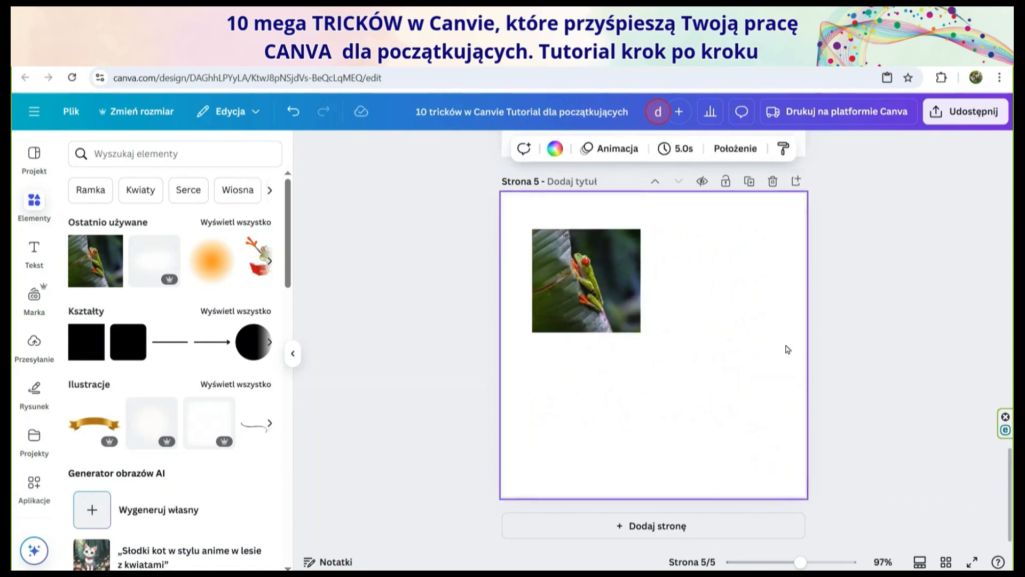
- Round the frog photo's corners (Zaokrąglenie rogów), trying 97 before setting the value to 32
{"action": "left_click", "coordinate": [581, 280]}
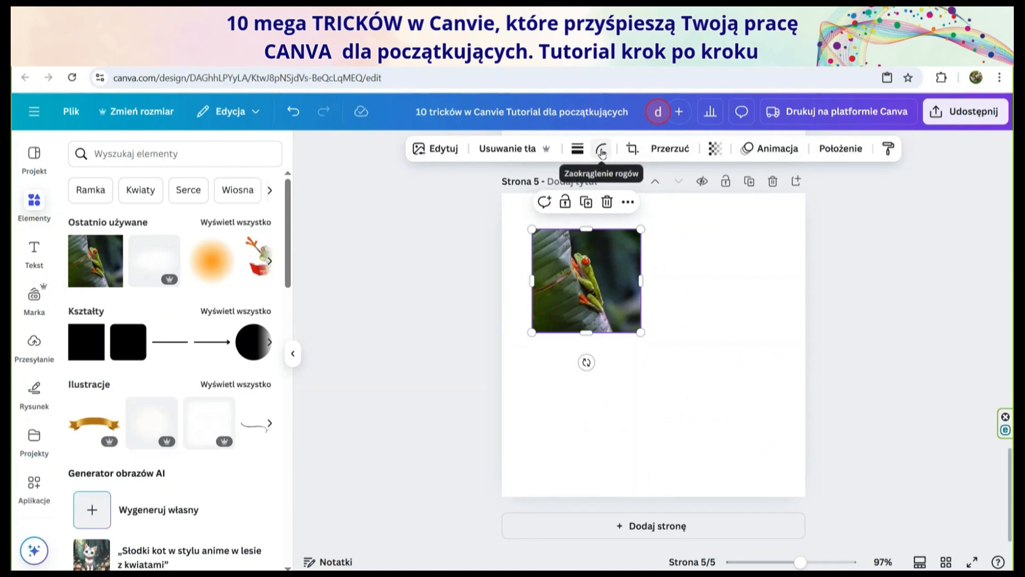
{"action": "left_click", "coordinate": [601, 153]}
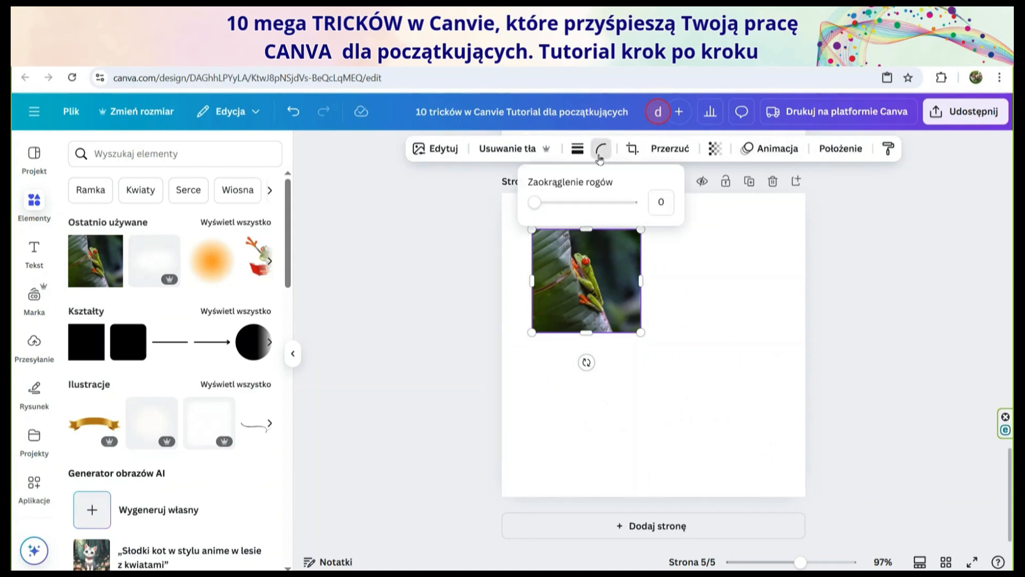
{"action": "left_click_drag", "start_coordinate": [535, 204], "coordinate": [627, 203]}
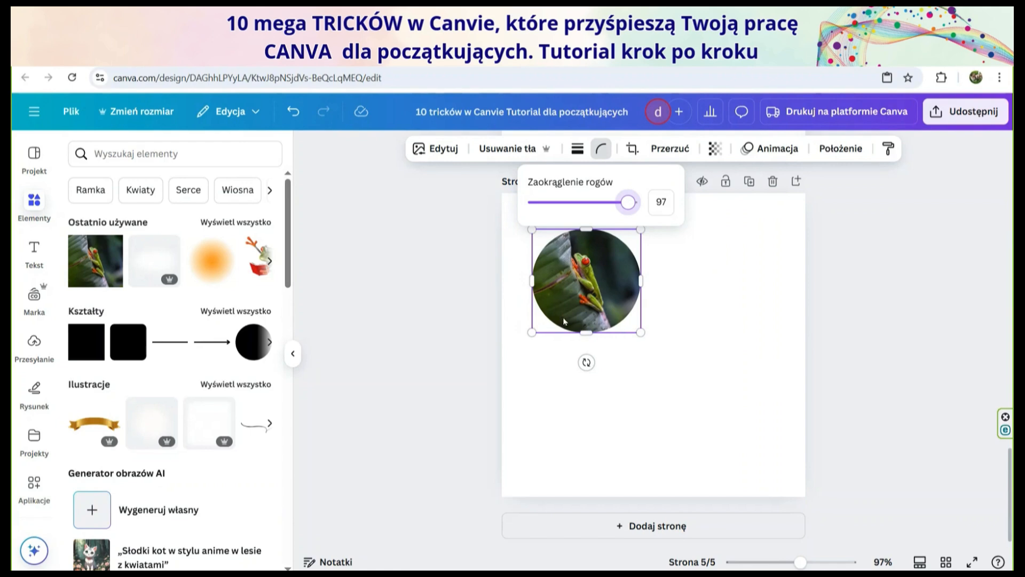
{"action": "left_click_drag", "start_coordinate": [631, 205], "coordinate": [565, 212]}
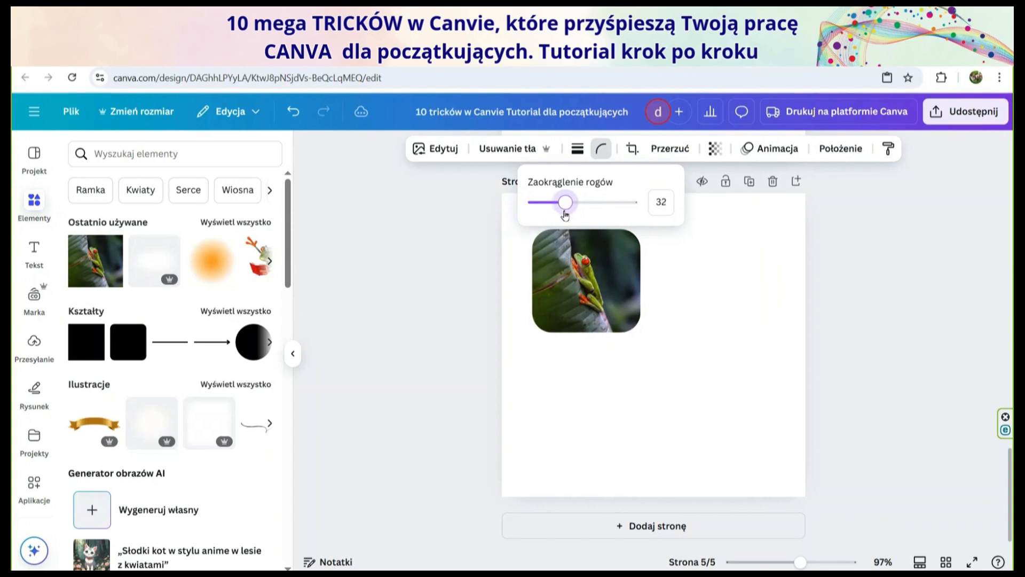
{"action": "left_click", "coordinate": [755, 270]}
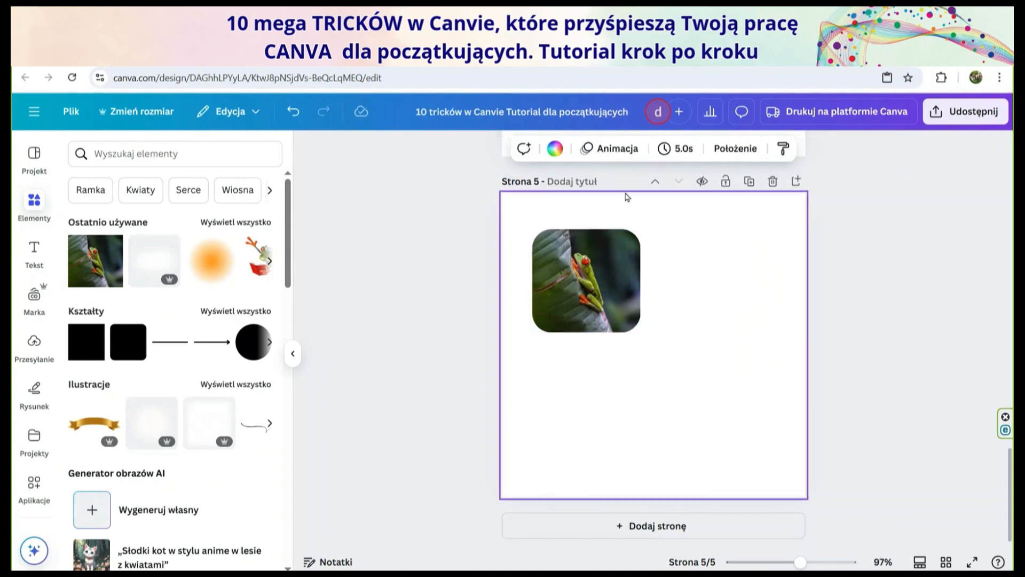
- Add a border to the frog photo, trying the solid, long-dashed and short-dashed styles before choosing the dotted line
{"action": "left_click", "coordinate": [609, 254]}
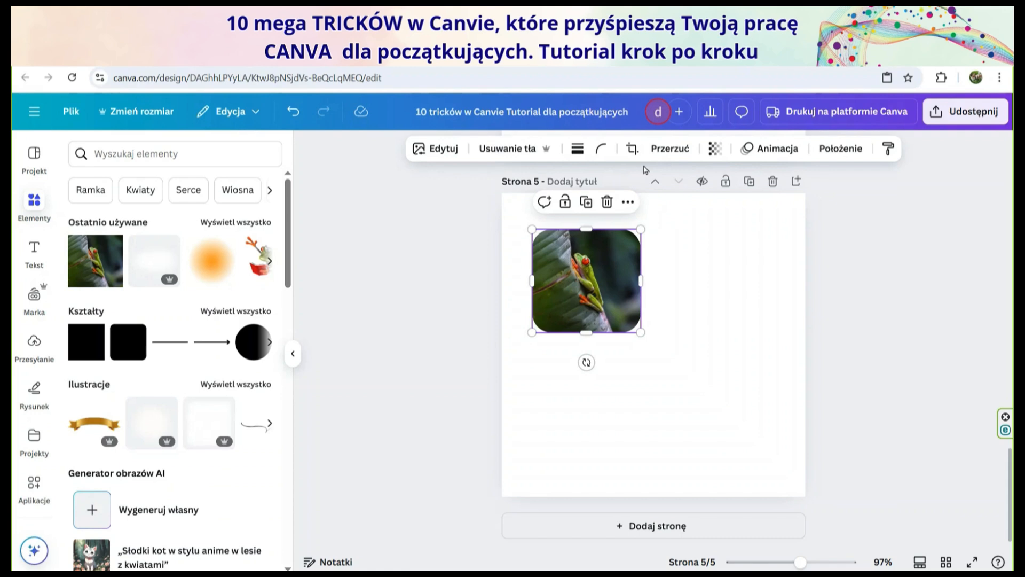
{"action": "left_click", "coordinate": [577, 151]}
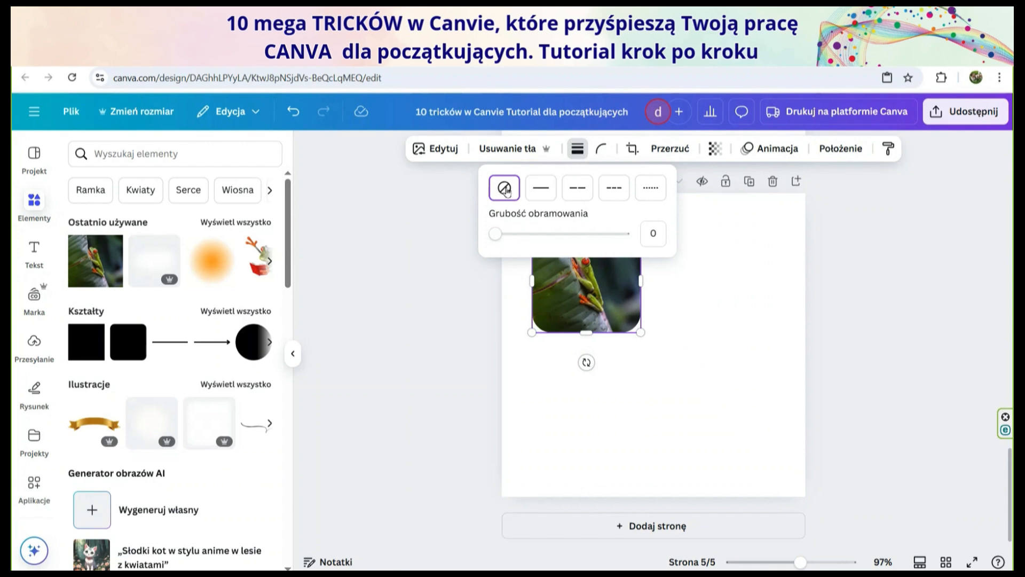
{"action": "left_click", "coordinate": [542, 190]}
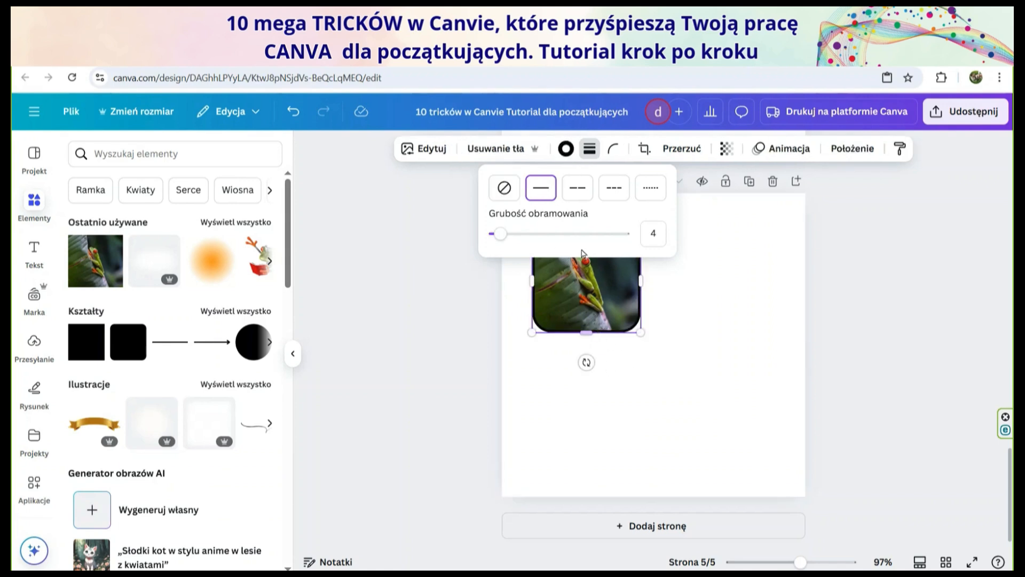
{"action": "left_click", "coordinate": [579, 194]}
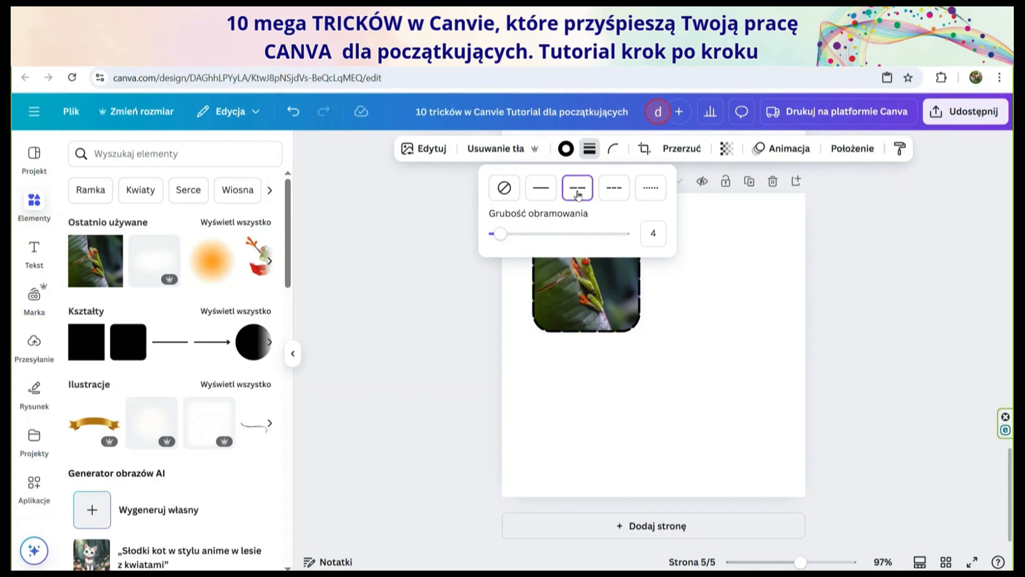
{"action": "left_click", "coordinate": [616, 195]}
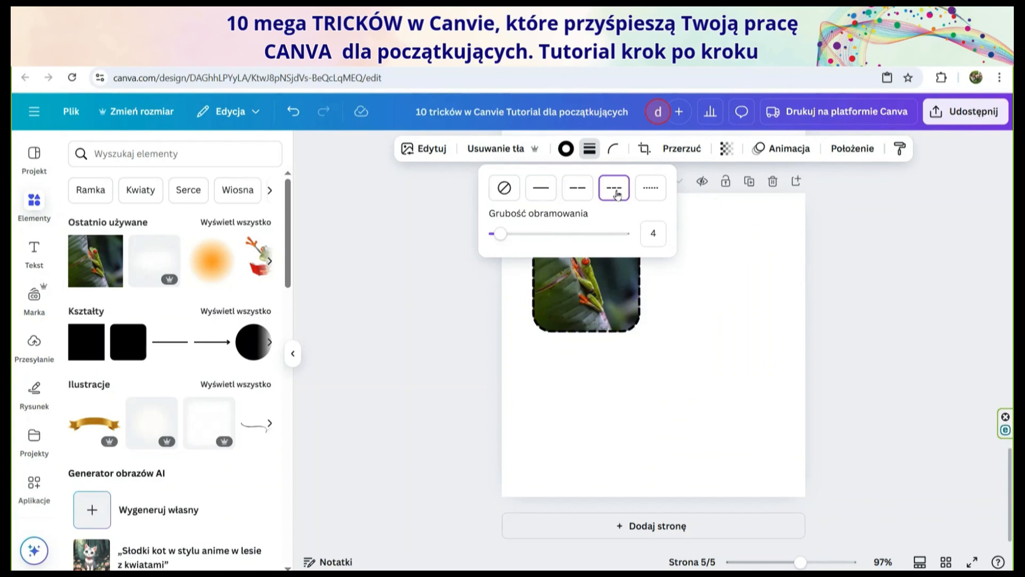
{"action": "left_click", "coordinate": [648, 194]}
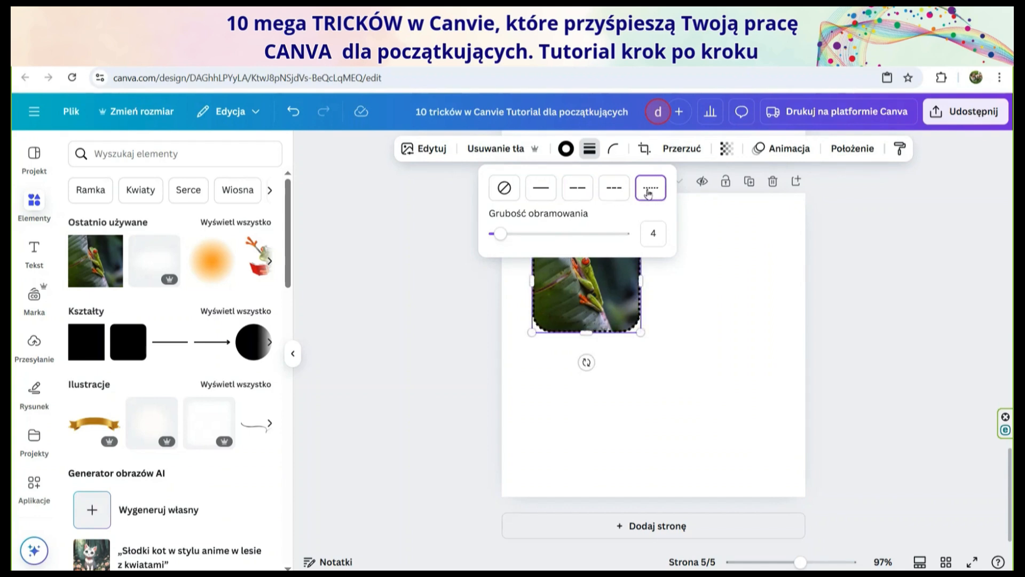
- Colour the frog photo's border red from the document colours (Kolory dokumentów)
{"action": "left_click", "coordinate": [567, 151]}
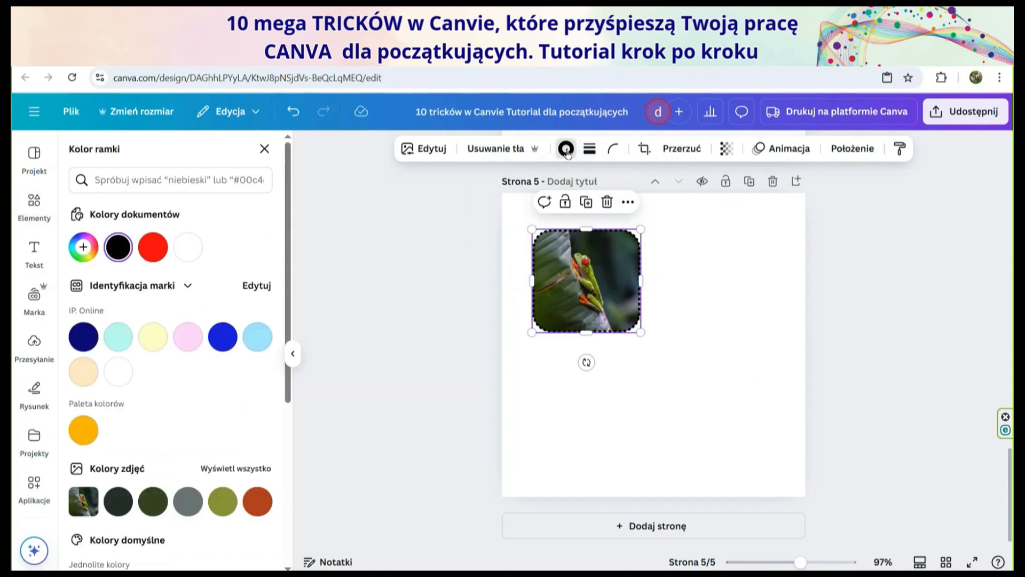
{"action": "left_click", "coordinate": [152, 246]}
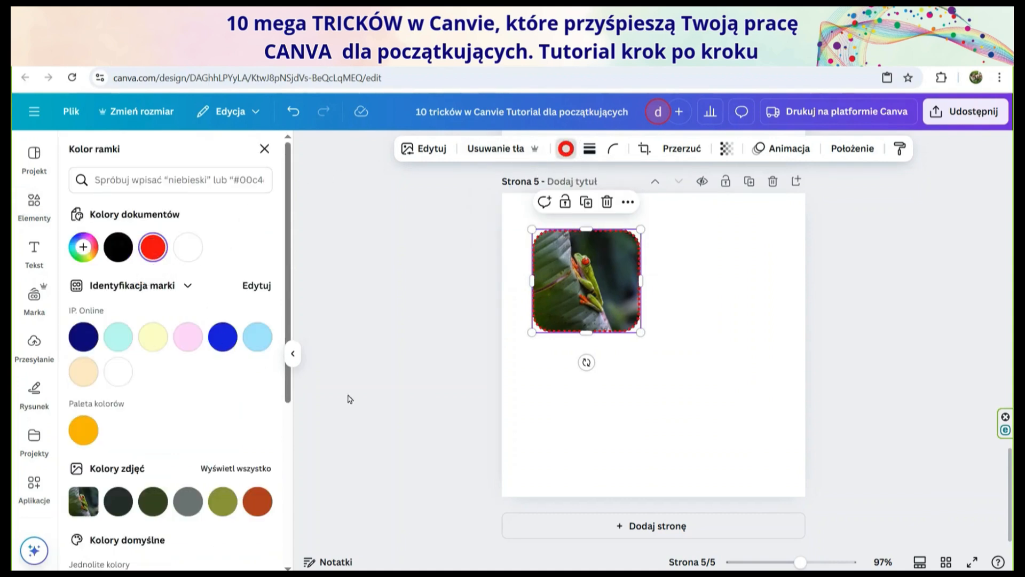
{"action": "left_click", "coordinate": [637, 371]}
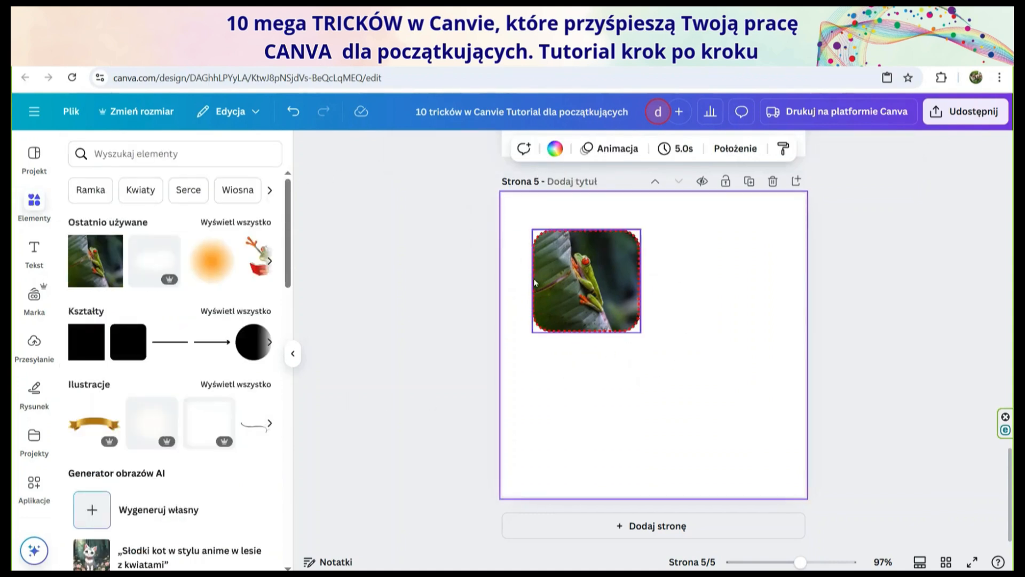
- Change the frog photo's red border to a solid line and set its thickness (Grubość obramowania) to 10
{"action": "left_click", "coordinate": [604, 287]}
{"action": "left_click", "coordinate": [589, 149]}
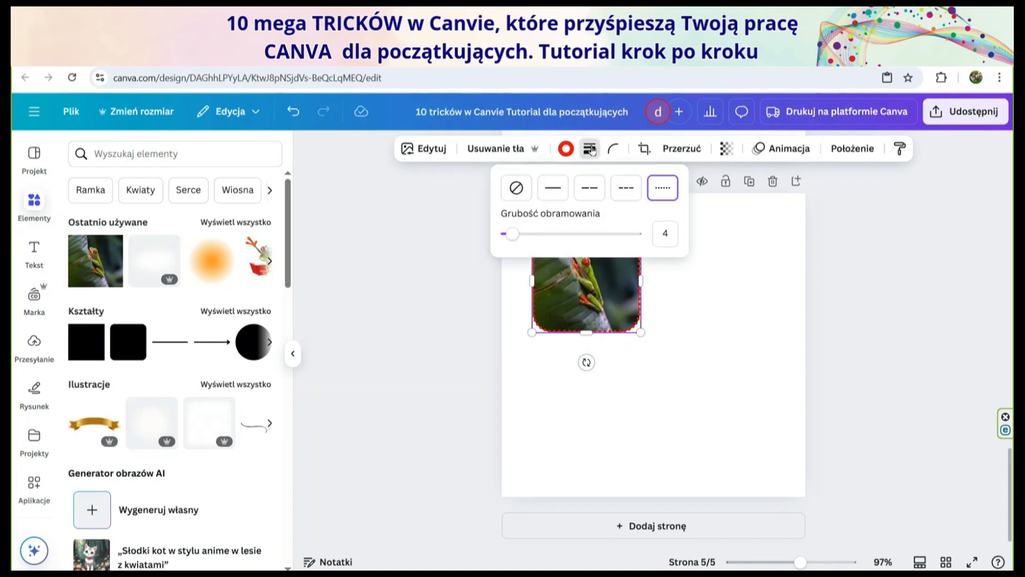
{"action": "left_click", "coordinate": [620, 192]}
{"action": "left_click", "coordinate": [586, 193]}
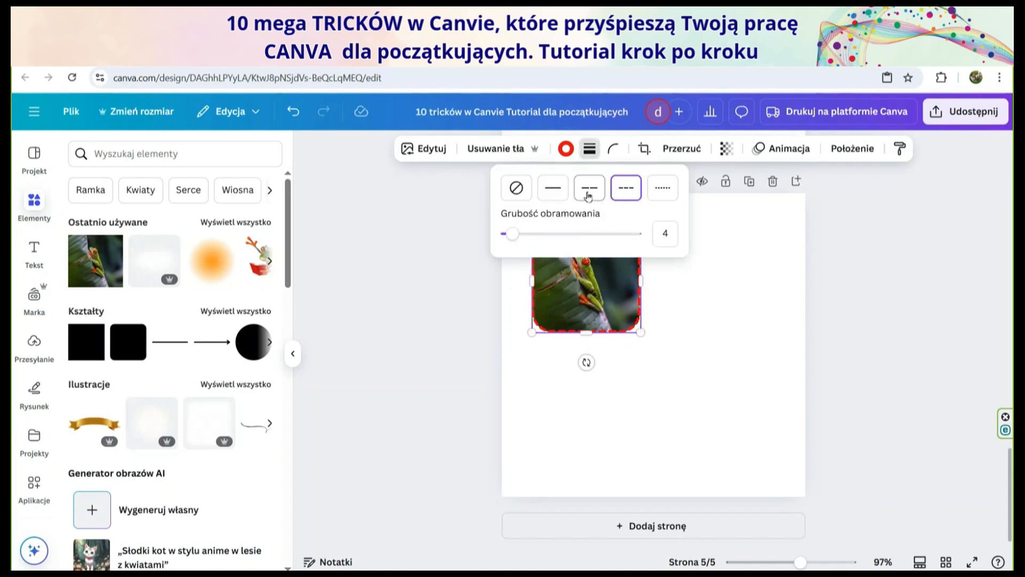
{"action": "left_click", "coordinate": [555, 191]}
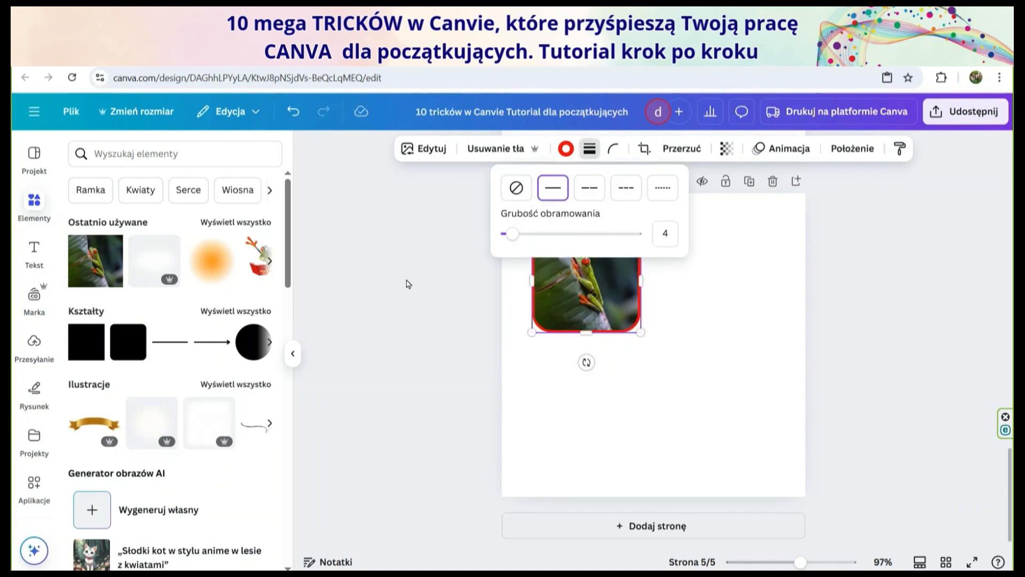
{"action": "mouse_move", "coordinate": [511, 233]}
{"action": "left_mouse_down"}
{"action": "mouse_move", "coordinate": [539, 233]}
{"action": "mouse_move", "coordinate": [519, 235]}
{"action": "left_mouse_up"}
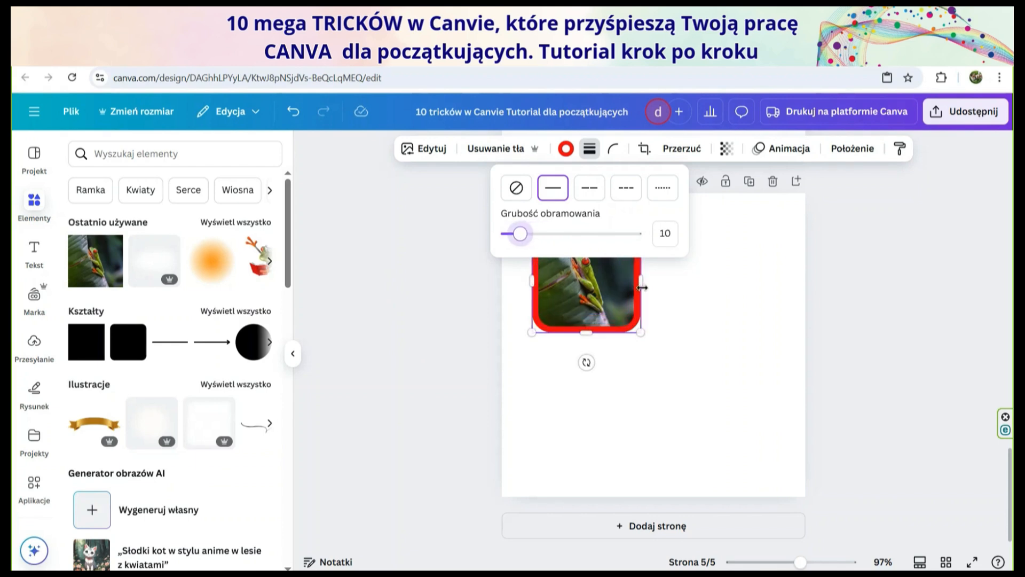
- Try the long-dashed, short-dashed and dotted styles on the frog photo's thick border, returning to the solid line
{"action": "left_click", "coordinate": [592, 193]}
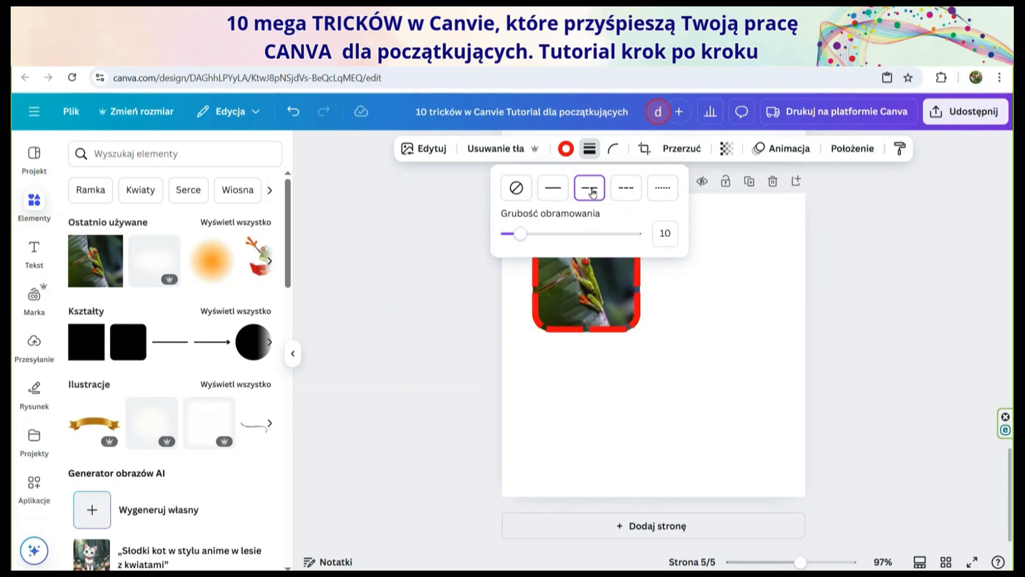
{"action": "left_click", "coordinate": [625, 191]}
{"action": "left_click", "coordinate": [663, 188]}
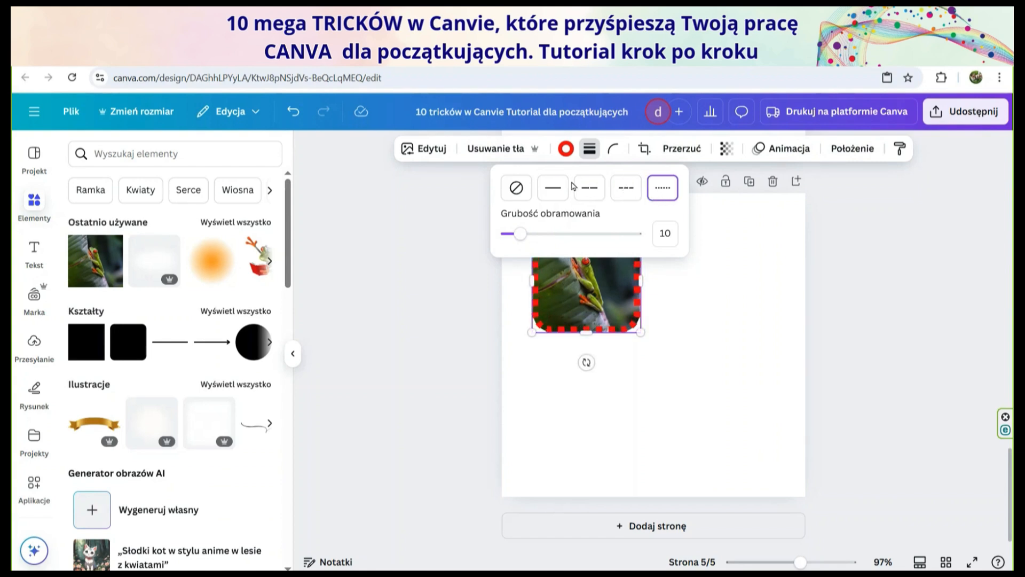
{"action": "left_click", "coordinate": [554, 189]}
{"action": "left_click", "coordinate": [677, 305]}
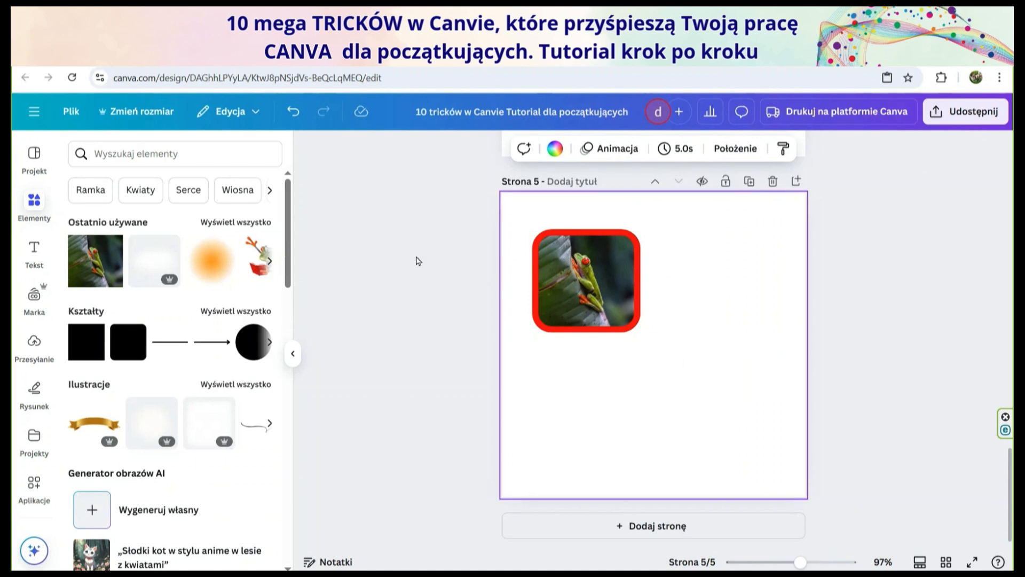
- Search the elements for "żaba" using the recent search and limit the results to videos (Filmy)
{"action": "left_click", "coordinate": [106, 154]}
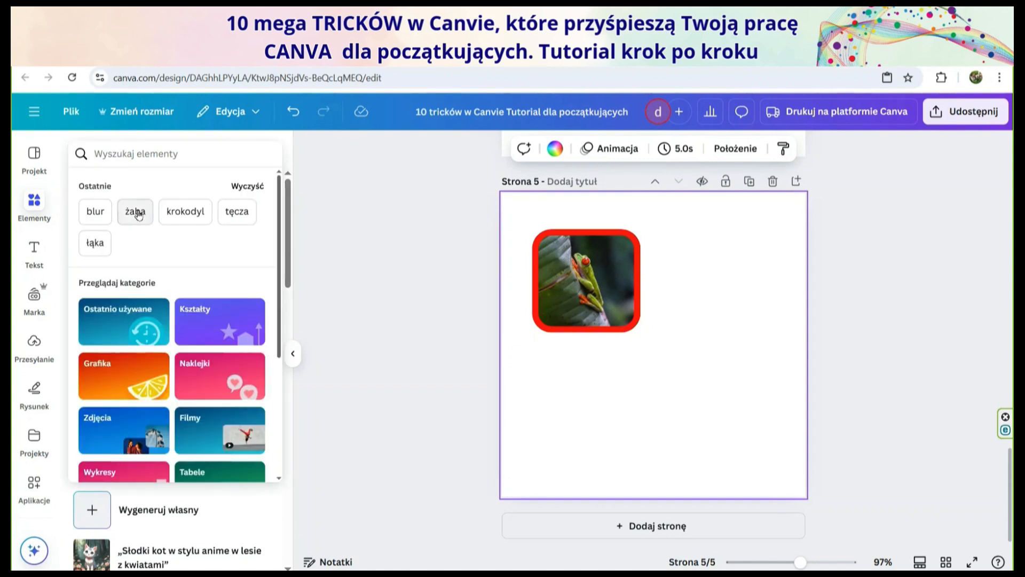
{"action": "left_click", "coordinate": [137, 212]}
{"action": "left_click", "coordinate": [214, 187]}
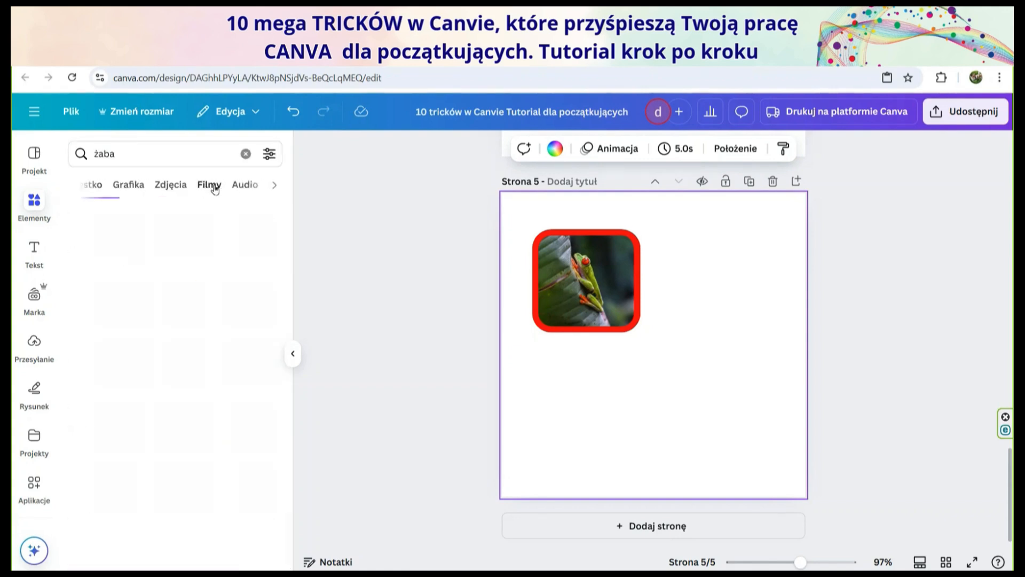
{"action": "left_click", "coordinate": [487, 378]}
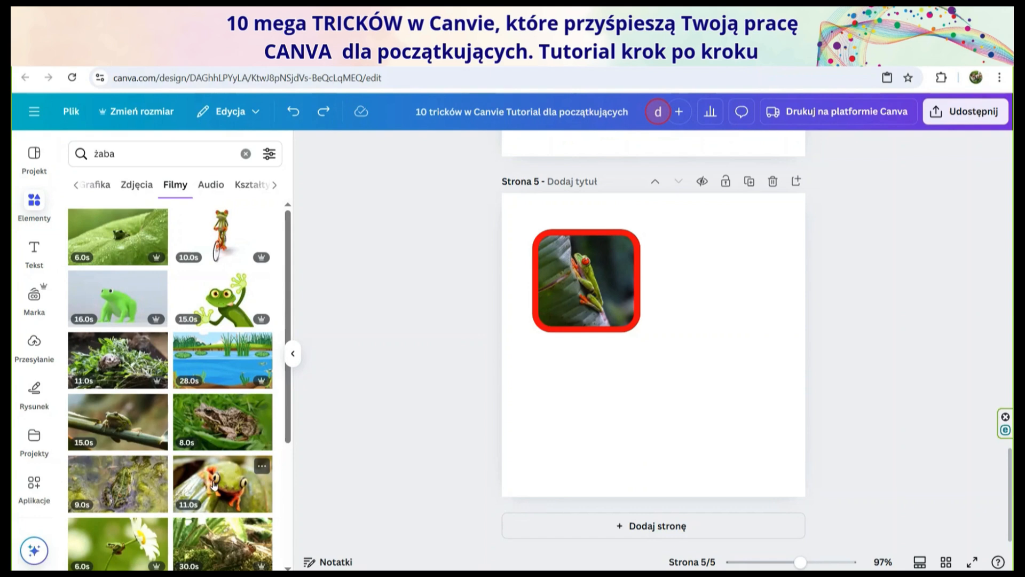
- Add the 11-second frog video to page 5, shrink it and place it below and to the right of the frog photo
{"action": "left_click", "coordinate": [213, 484]}
{"action": "left_click_drag", "start_coordinate": [628, 357], "coordinate": [649, 423]}
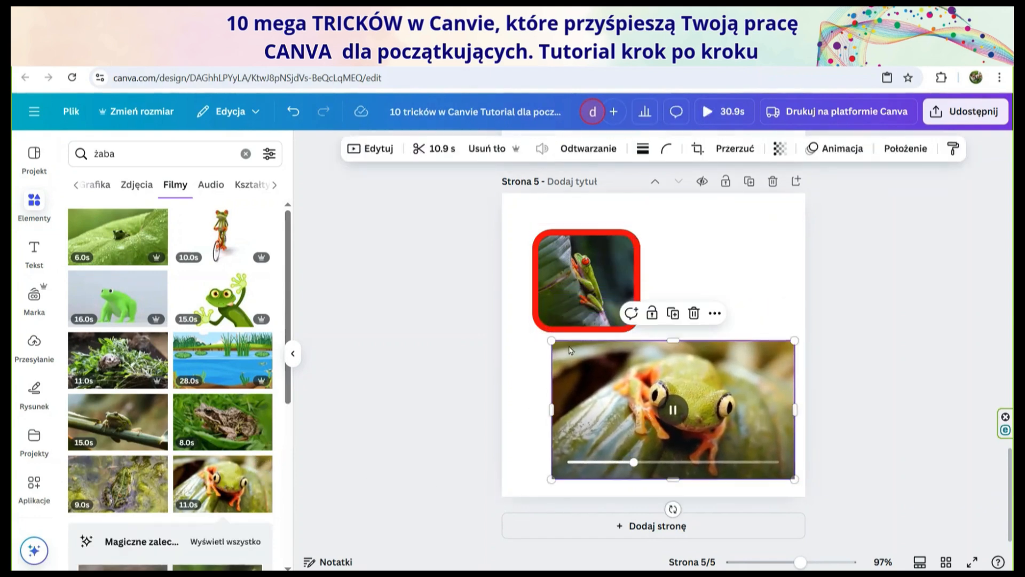
{"action": "left_click_drag", "start_coordinate": [551, 340], "coordinate": [635, 388]}
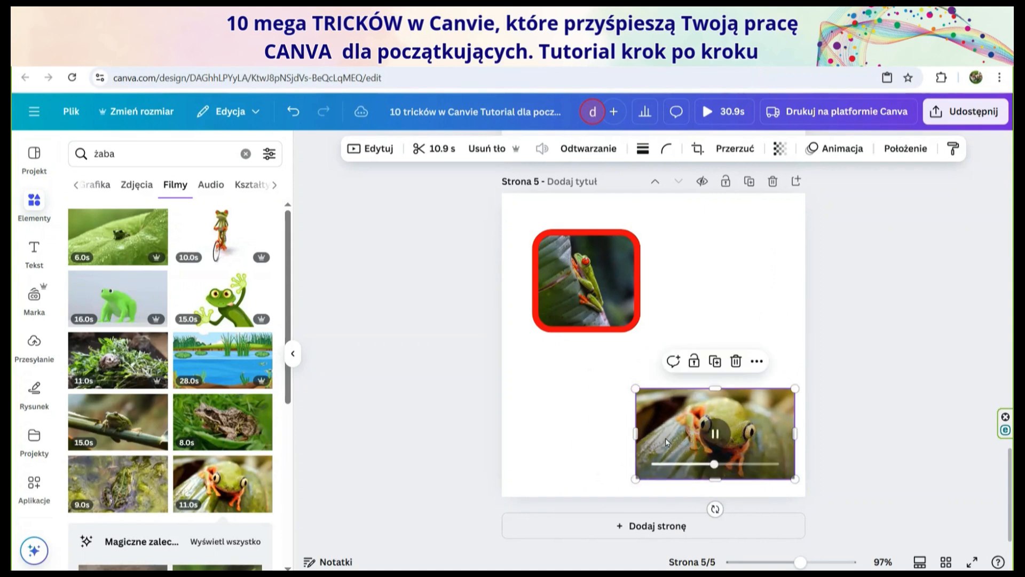
{"action": "left_click_drag", "start_coordinate": [667, 441], "coordinate": [652, 409]}
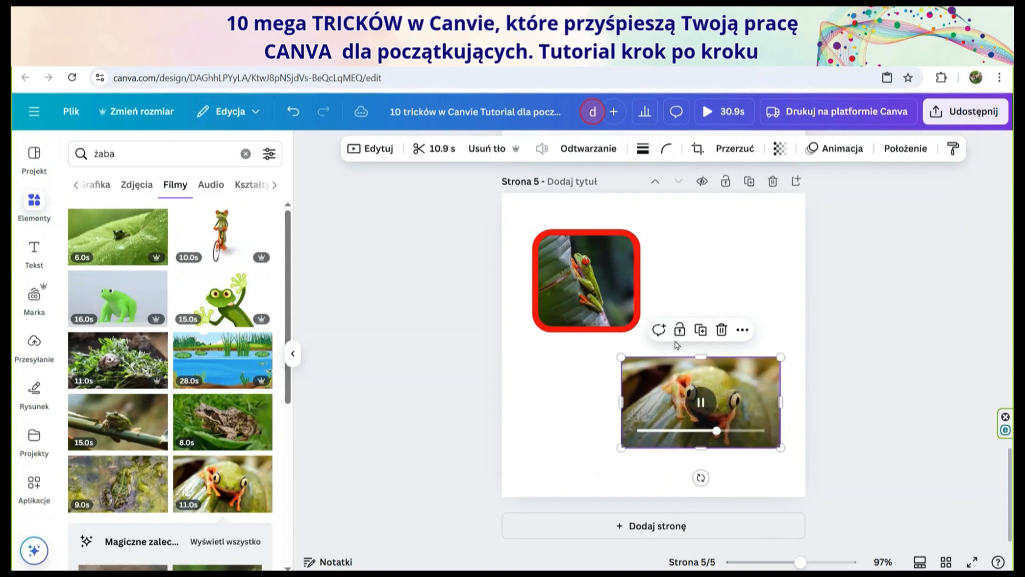
- Round the frog video's corners (Zaokrąglenie rogów), trying 100 before setting the value to 24
{"action": "left_click", "coordinate": [667, 148]}
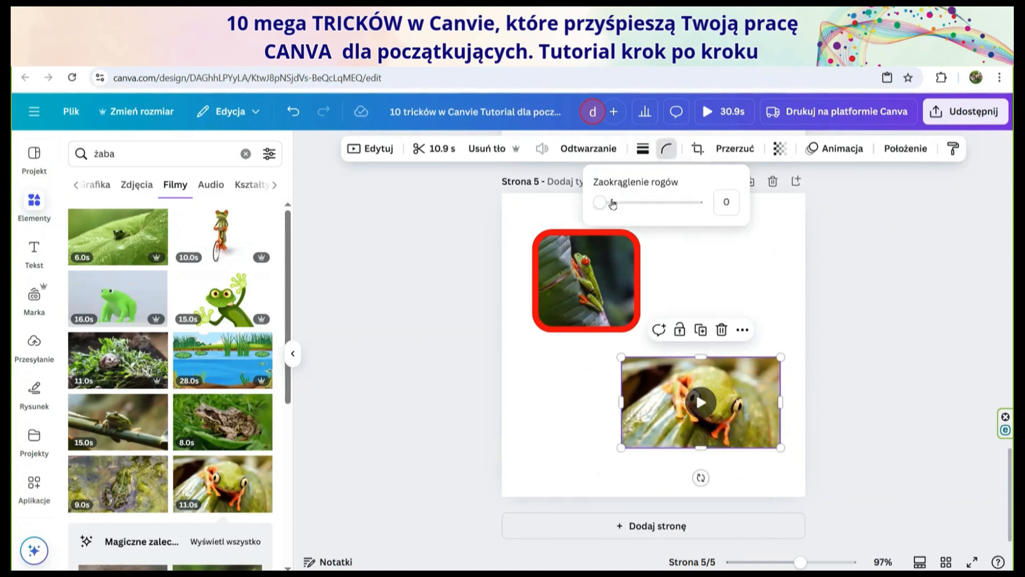
{"action": "left_click_drag", "start_coordinate": [613, 204], "coordinate": [717, 206]}
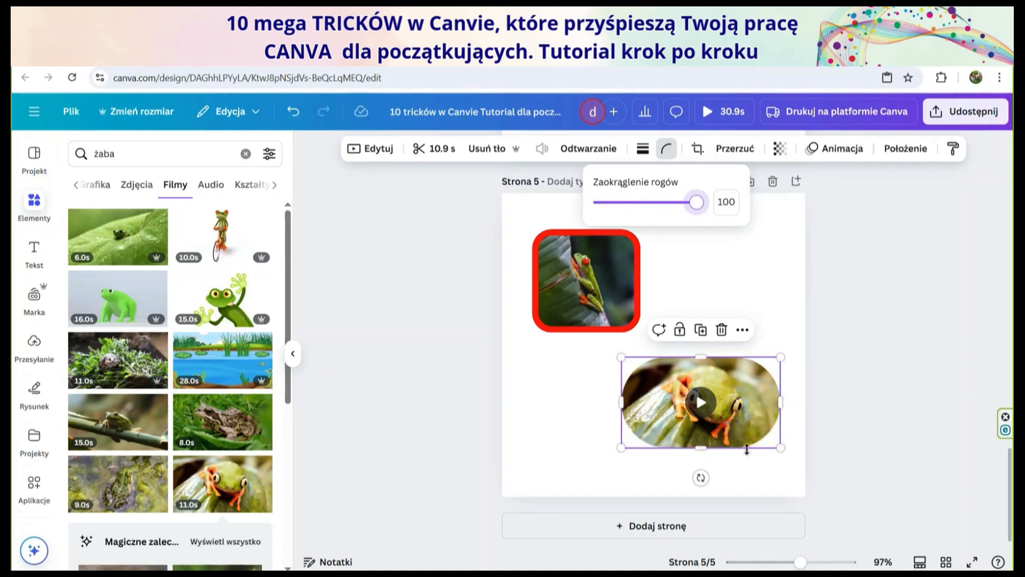
{"action": "left_click_drag", "start_coordinate": [695, 202], "coordinate": [619, 223]}
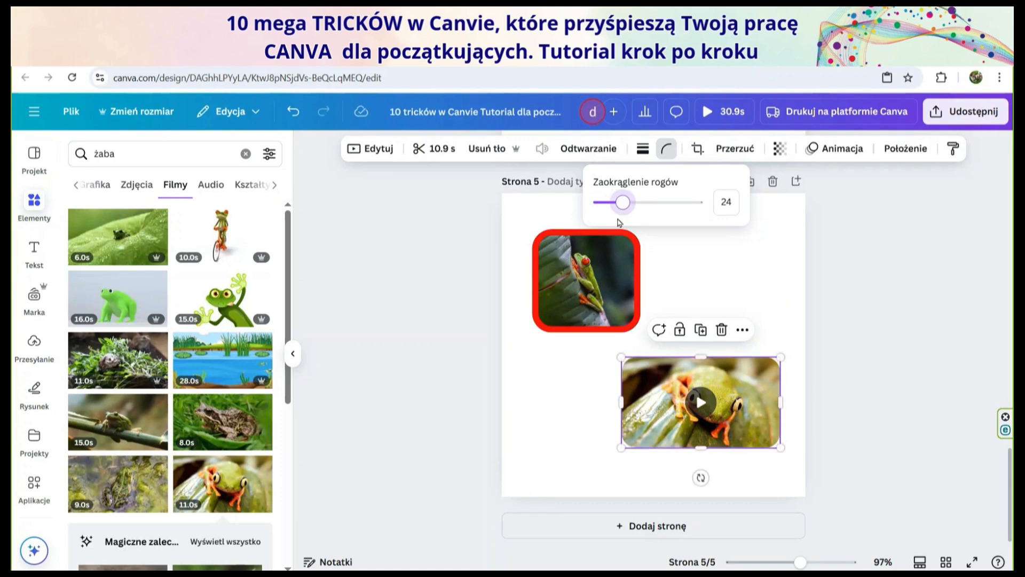
{"action": "left_click", "coordinate": [438, 268]}
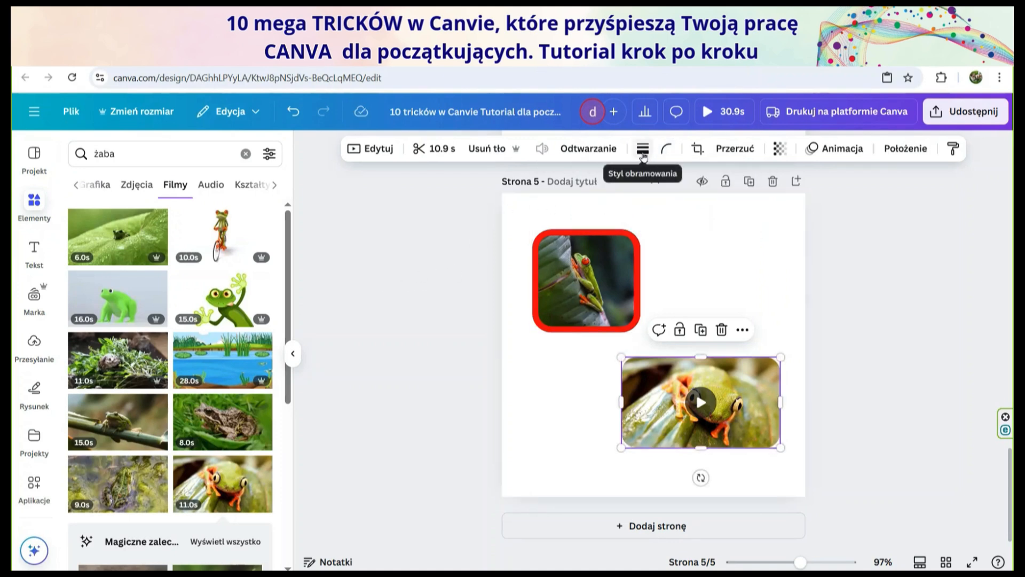
- Give the frog video a solid black border with thickness 8, removing it once and applying it again
{"action": "left_click", "coordinate": [643, 152]}
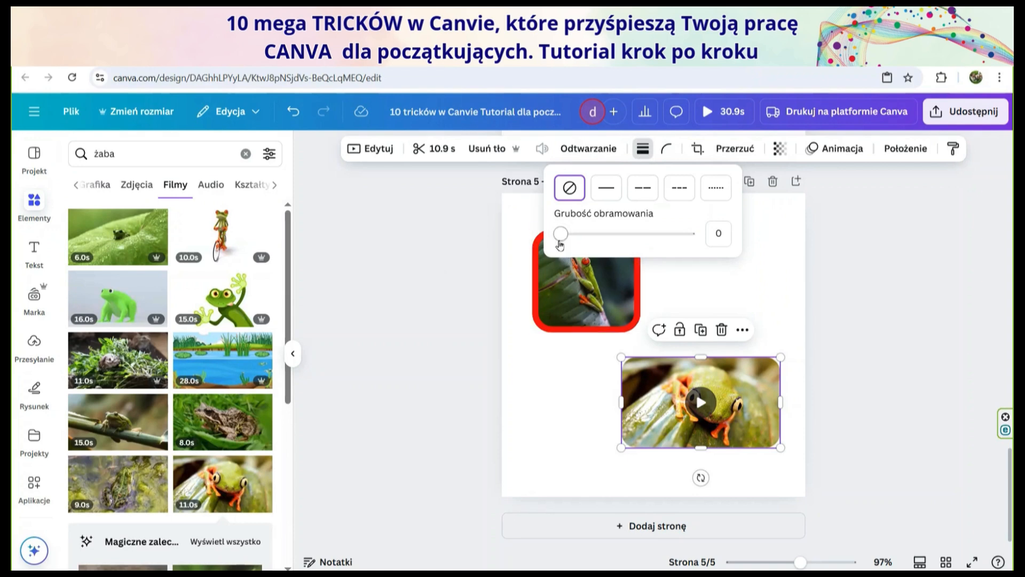
{"action": "left_click_drag", "start_coordinate": [561, 233], "coordinate": [570, 235]}
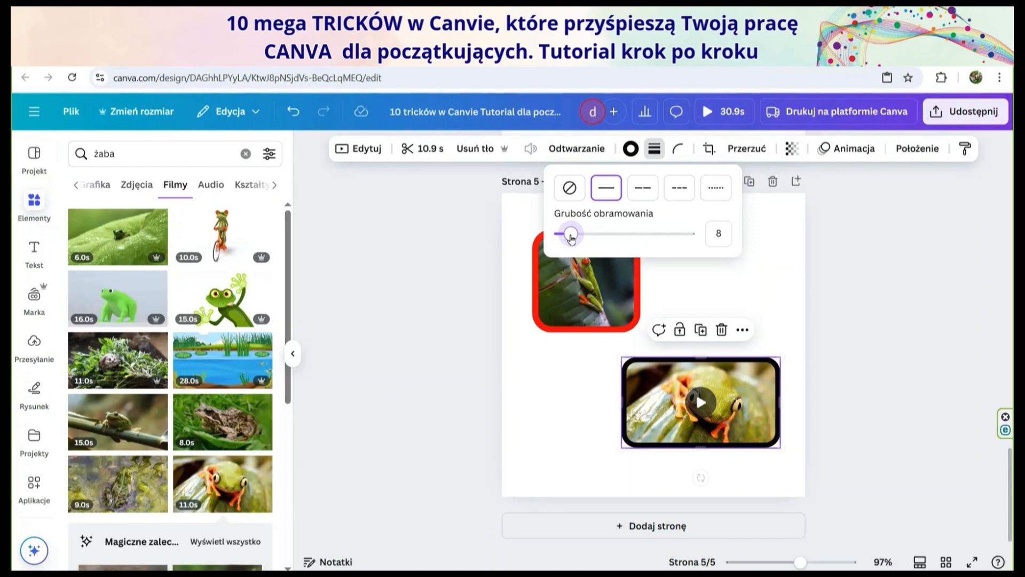
{"action": "left_click", "coordinate": [569, 188]}
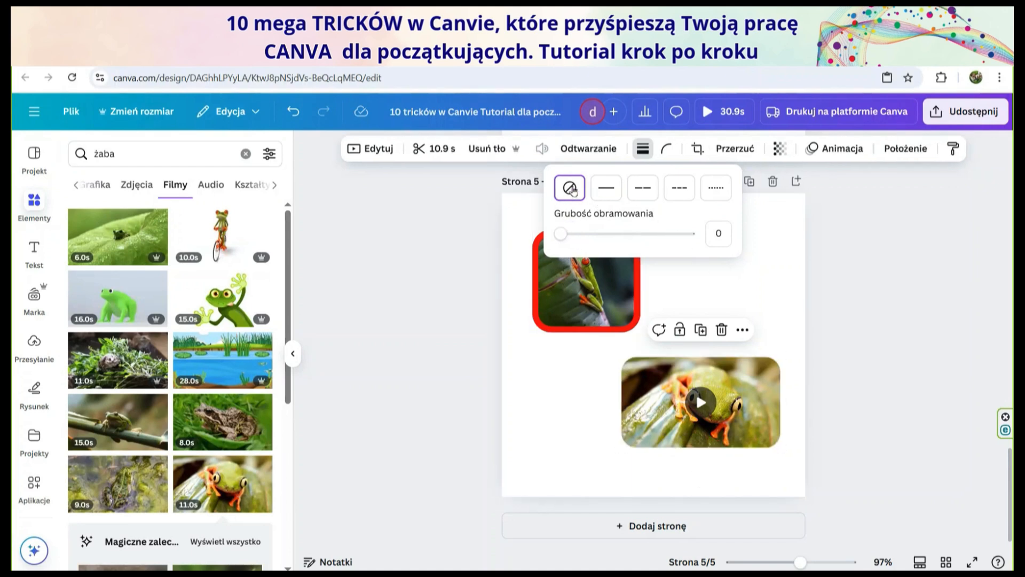
{"action": "left_click", "coordinate": [606, 188]}
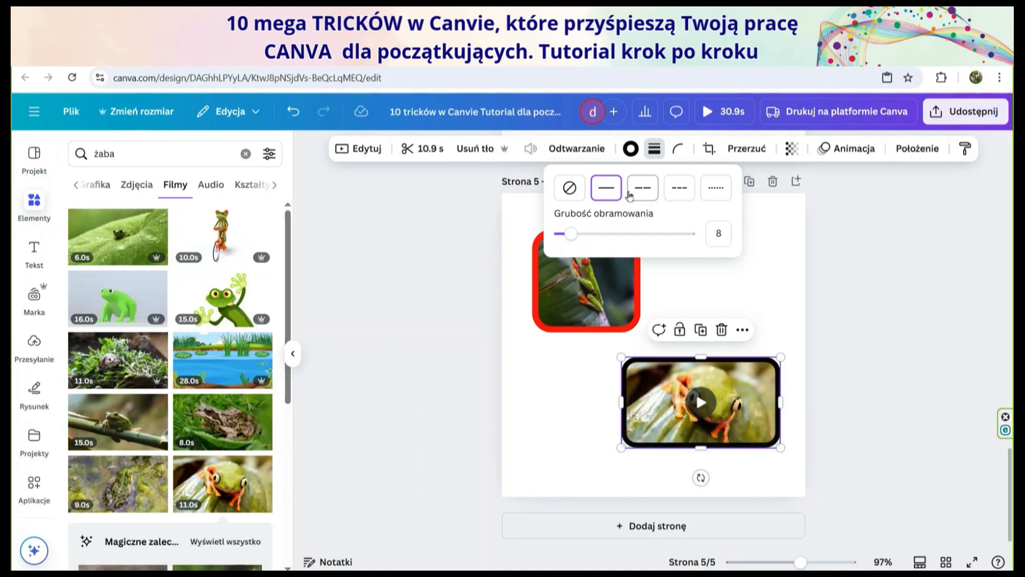
- Compare the dashed and dotted border styles on the frog video and settle on the long-dashed line
{"action": "left_click", "coordinate": [643, 187]}
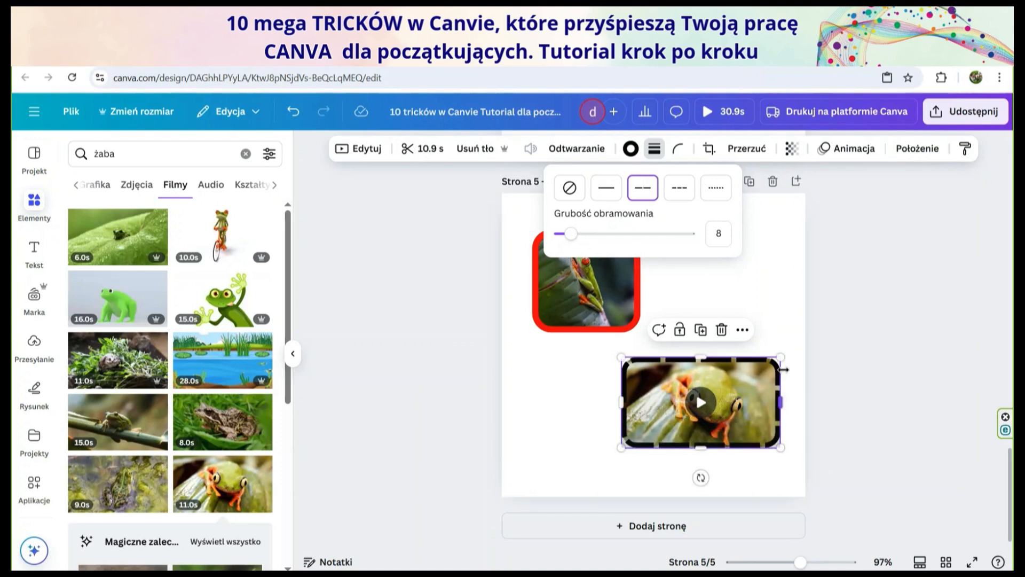
{"action": "left_click", "coordinate": [679, 187]}
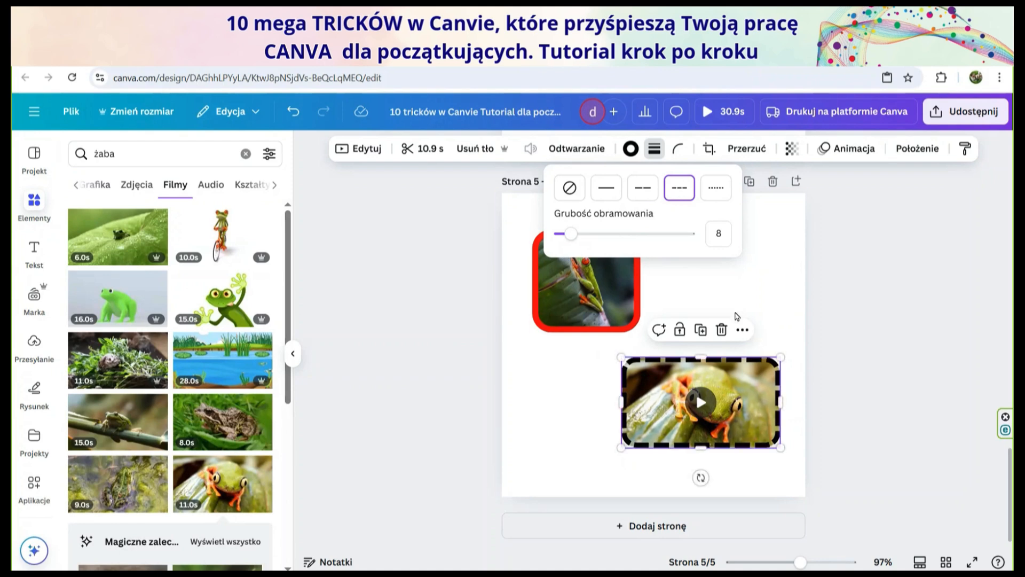
{"action": "left_click", "coordinate": [709, 193]}
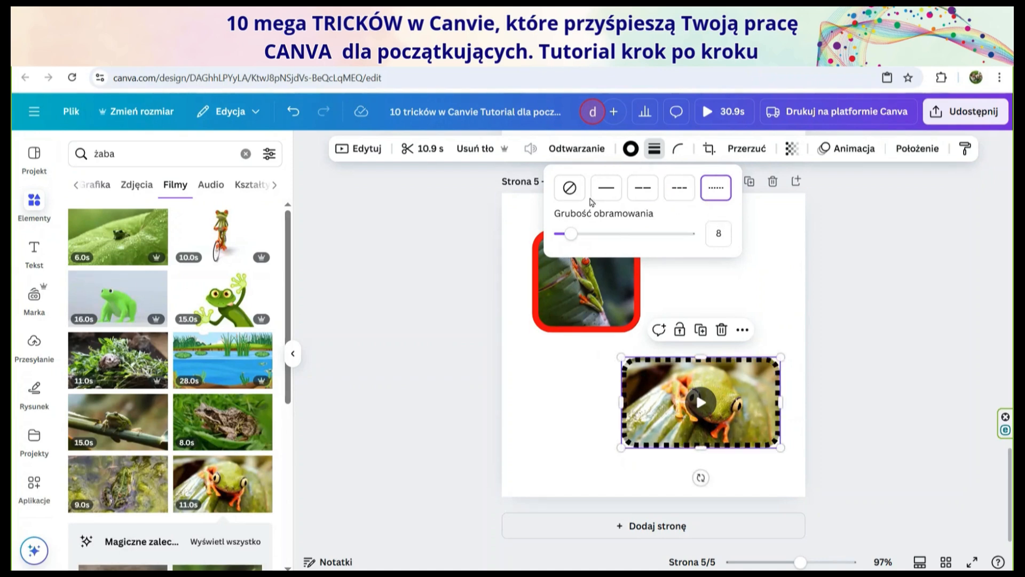
{"action": "left_click", "coordinate": [642, 189]}
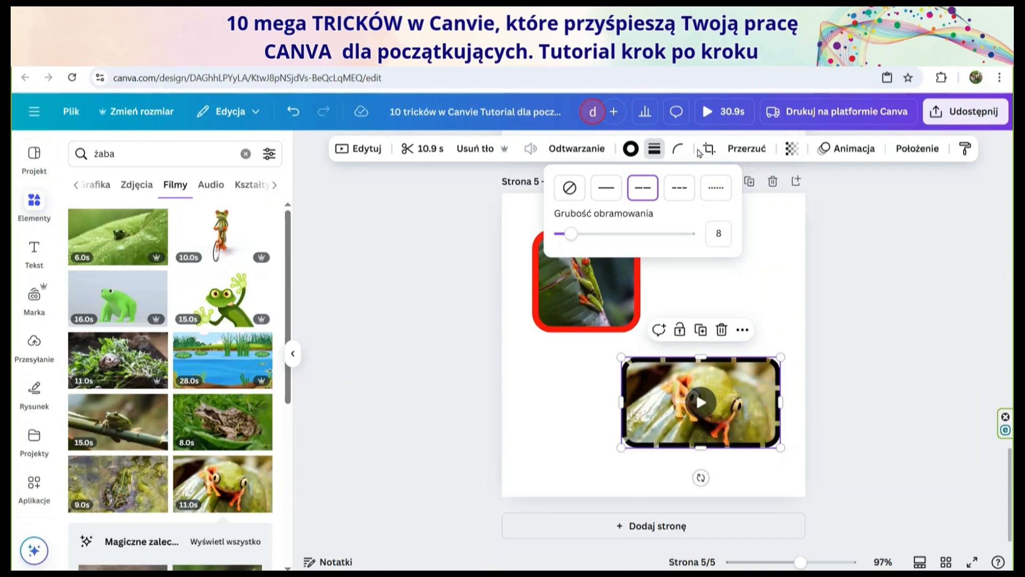
- Recolour the frog video's dashed border on page 5, trying the brand pink before settling on the brand blue
{"action": "left_click", "coordinate": [630, 149]}
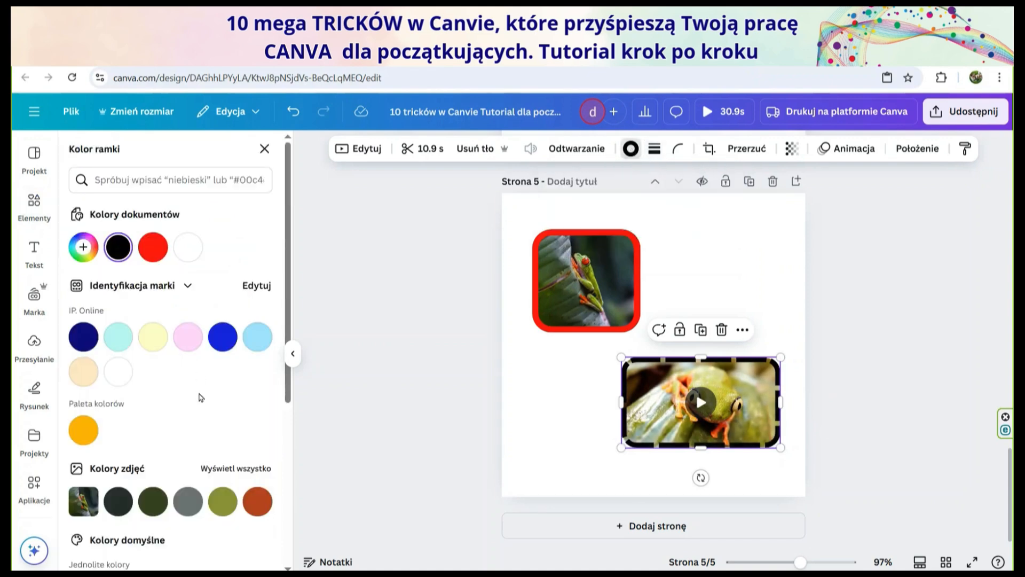
{"action": "left_click", "coordinate": [191, 338]}
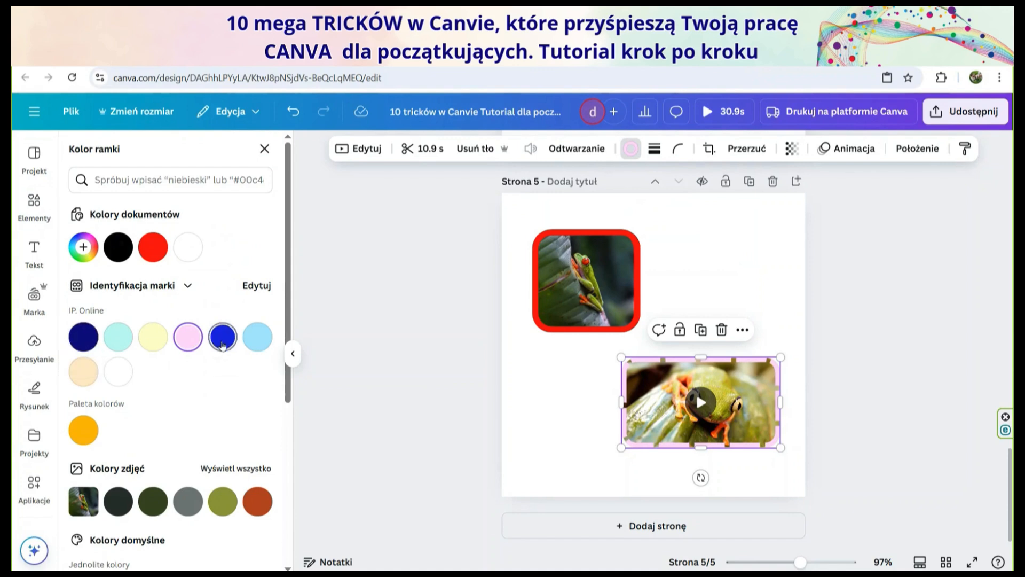
{"action": "left_click", "coordinate": [222, 336]}
{"action": "left_click", "coordinate": [554, 448]}
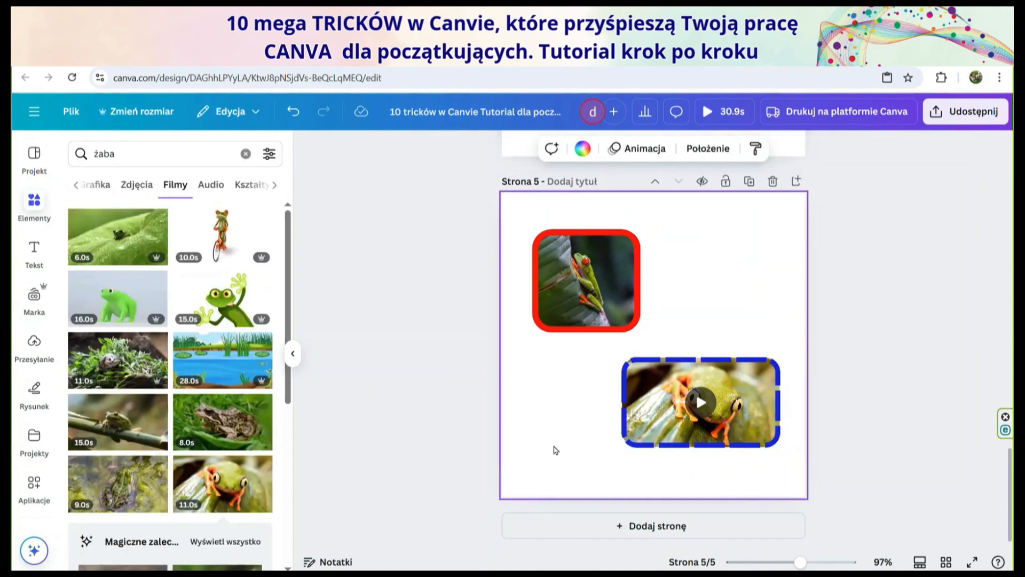
{"action": "left_click", "coordinate": [702, 404]}
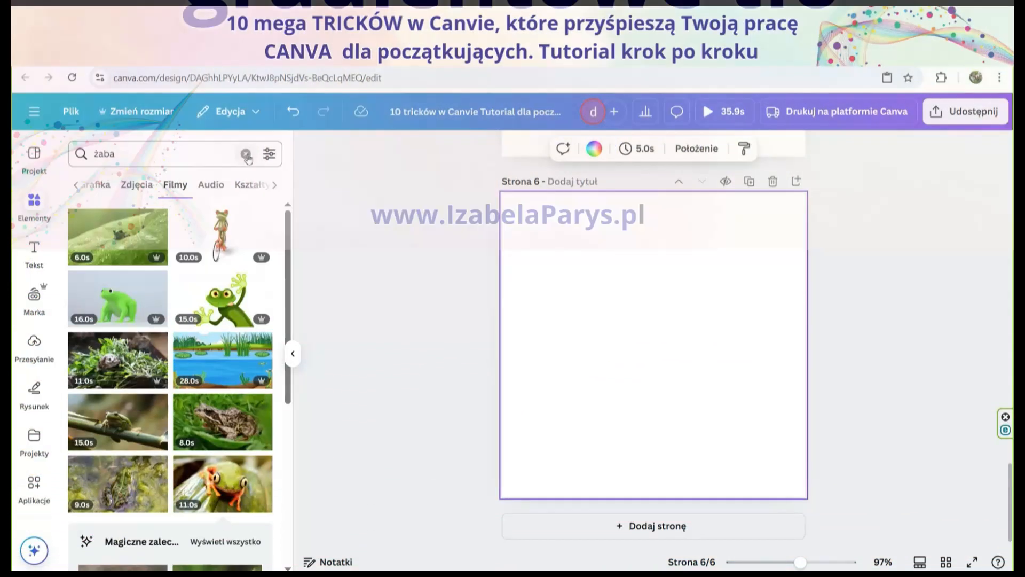
- Clear the element search, give page 6 a gradient background and set its first colour to red #F80707
{"action": "left_click", "coordinate": [245, 154]}
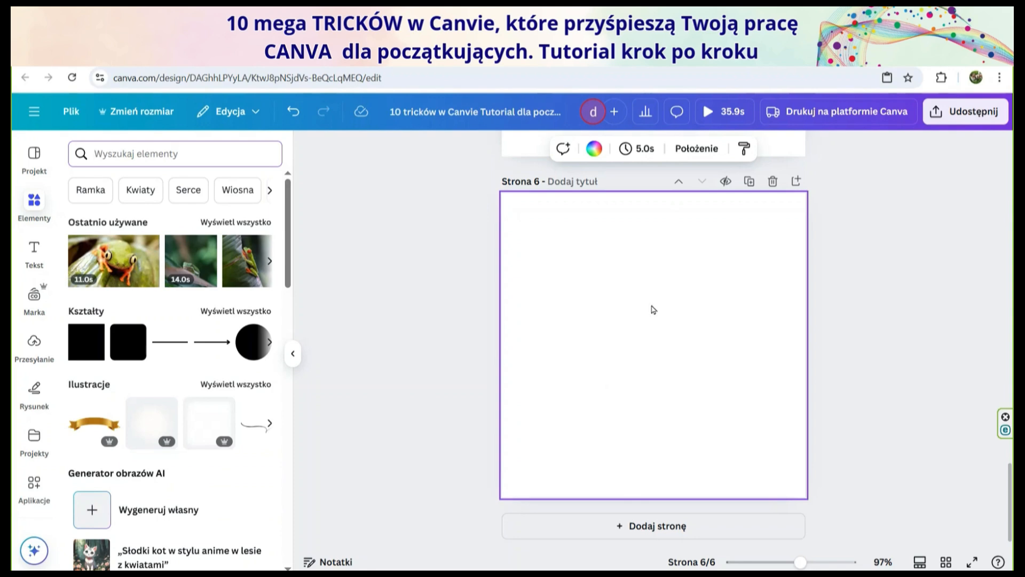
{"action": "left_click", "coordinate": [594, 149]}
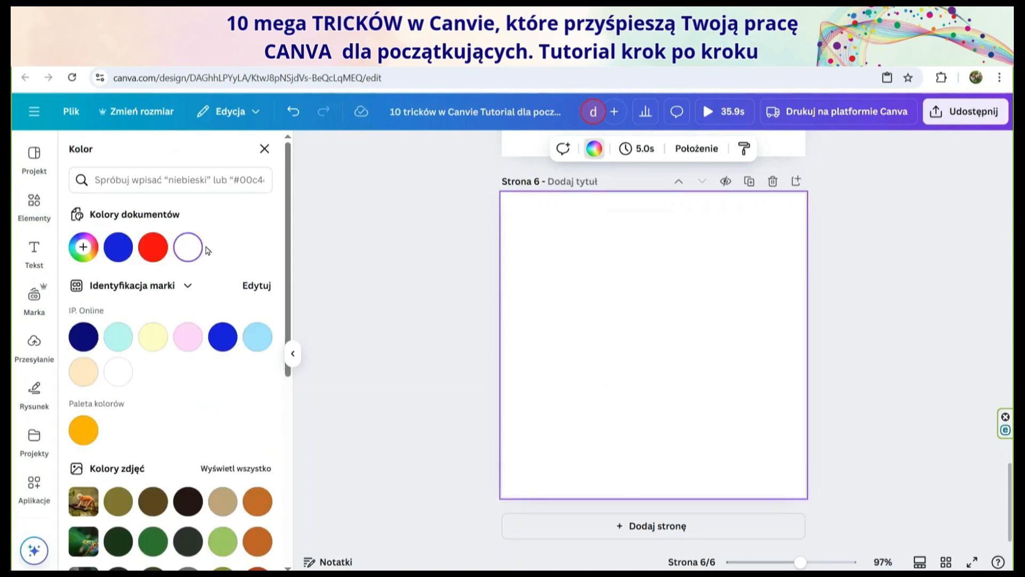
{"action": "left_click", "coordinate": [83, 249]}
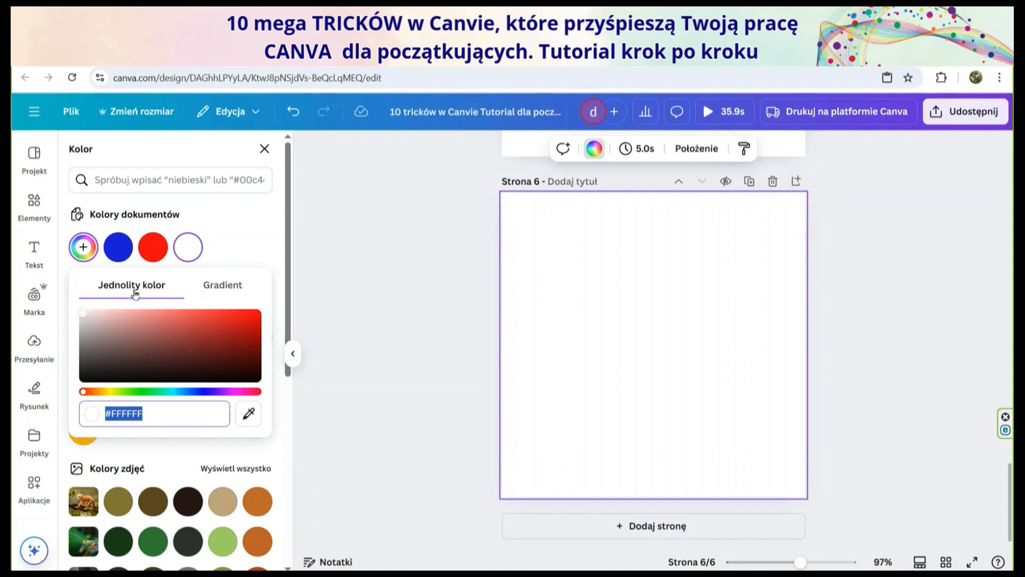
{"action": "left_click", "coordinate": [229, 290]}
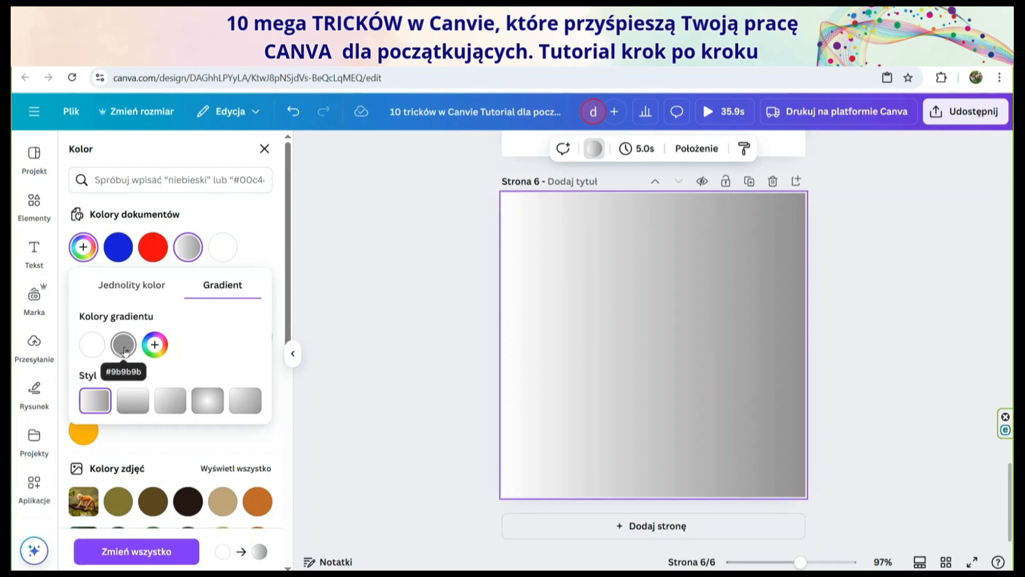
{"action": "left_click", "coordinate": [91, 348]}
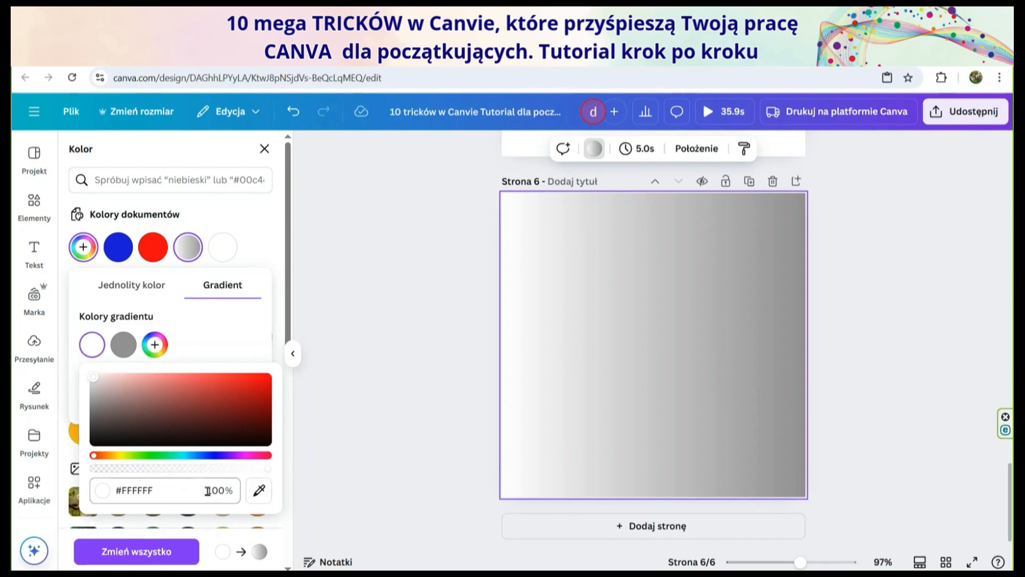
{"action": "left_click", "coordinate": [267, 378]}
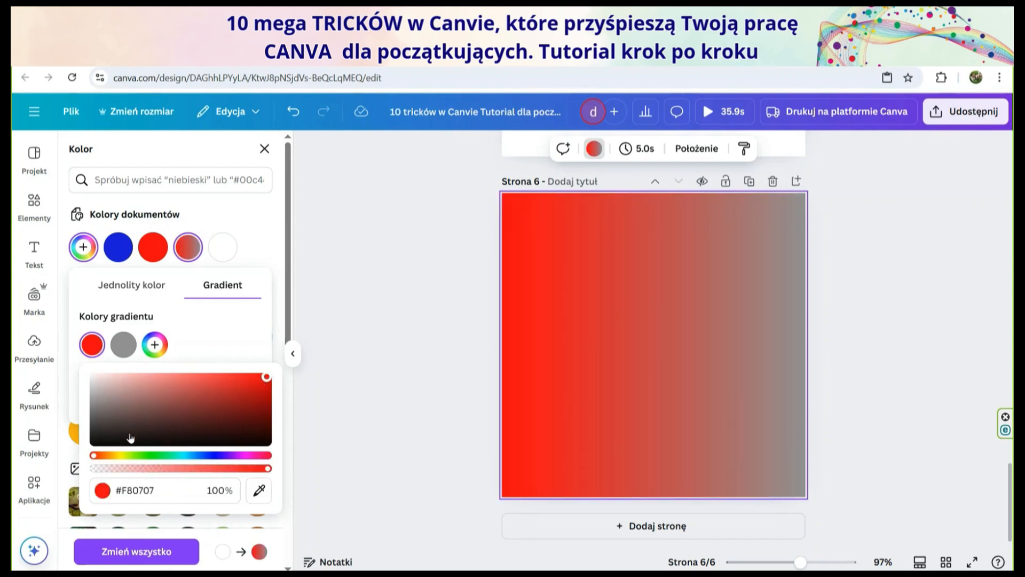
- Change the gradient's second colour from grey to turquoise #07F4E5
{"action": "left_click", "coordinate": [123, 344]}
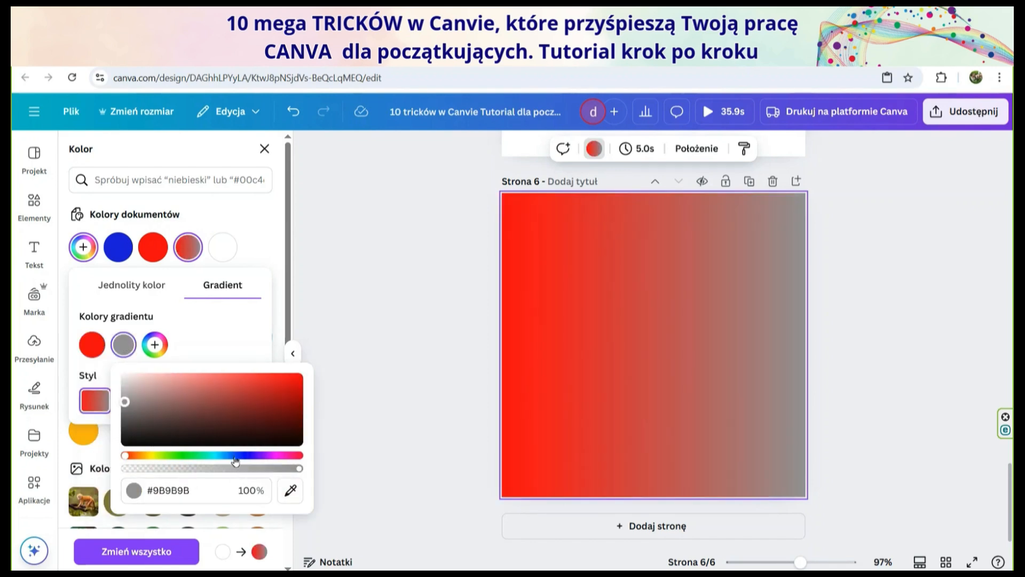
{"action": "left_click", "coordinate": [210, 456]}
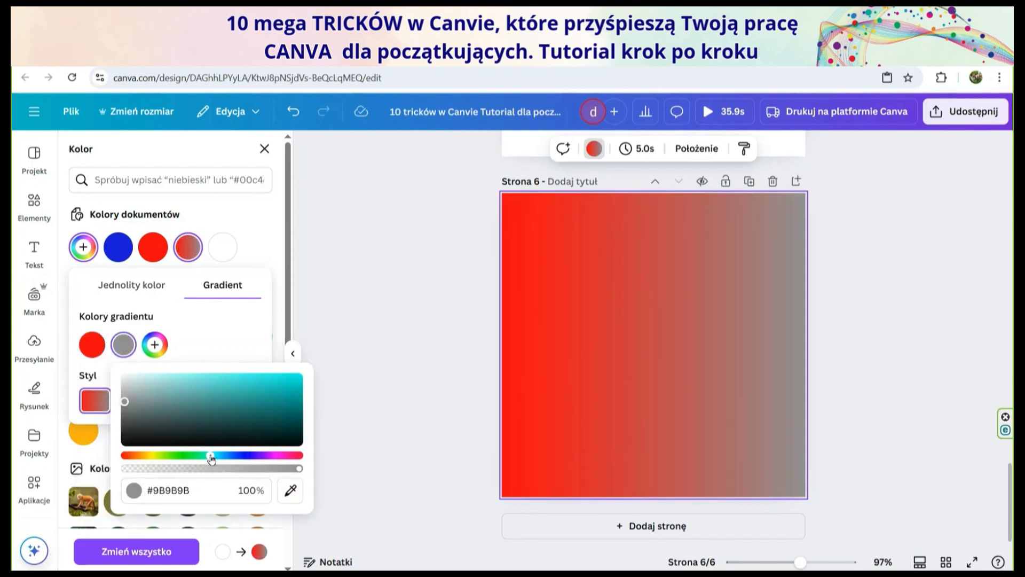
{"action": "left_click", "coordinate": [298, 378]}
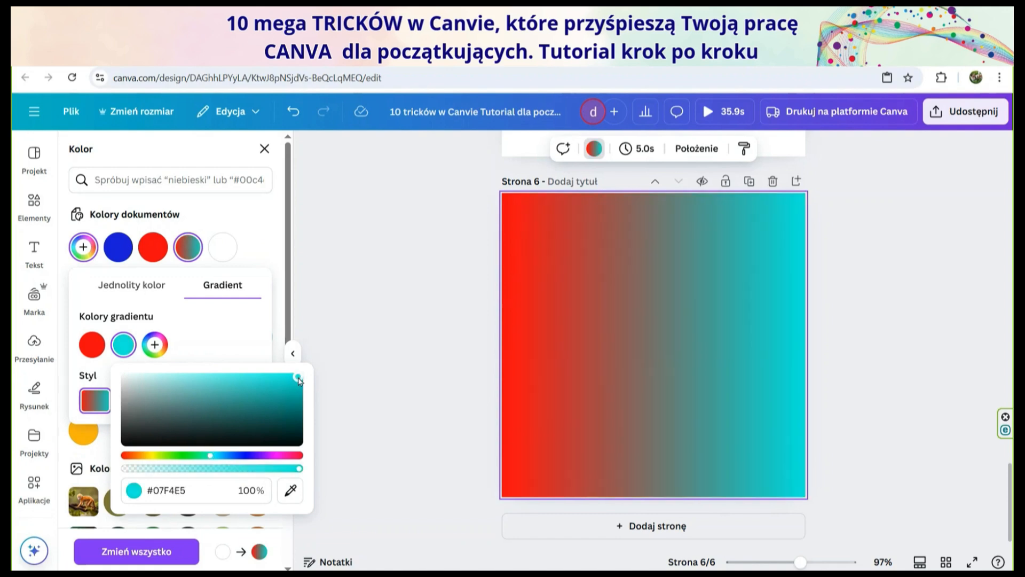
{"action": "left_click", "coordinate": [274, 216]}
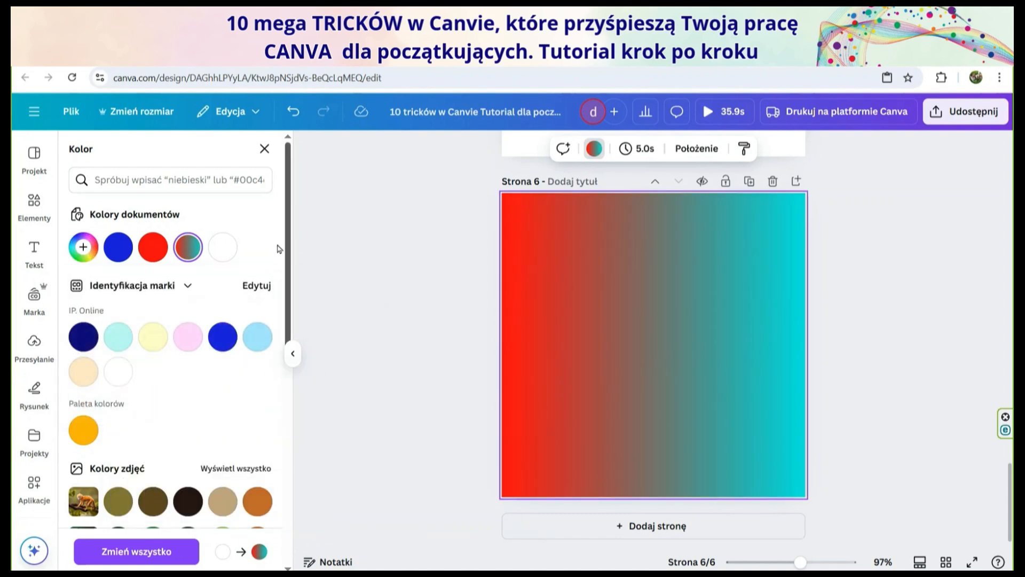
- Compare the vertical, diagonal and centred radial styles of the red-turquoise gradient and settle on the style radiating from the upper-left corner
{"action": "left_click", "coordinate": [84, 246]}
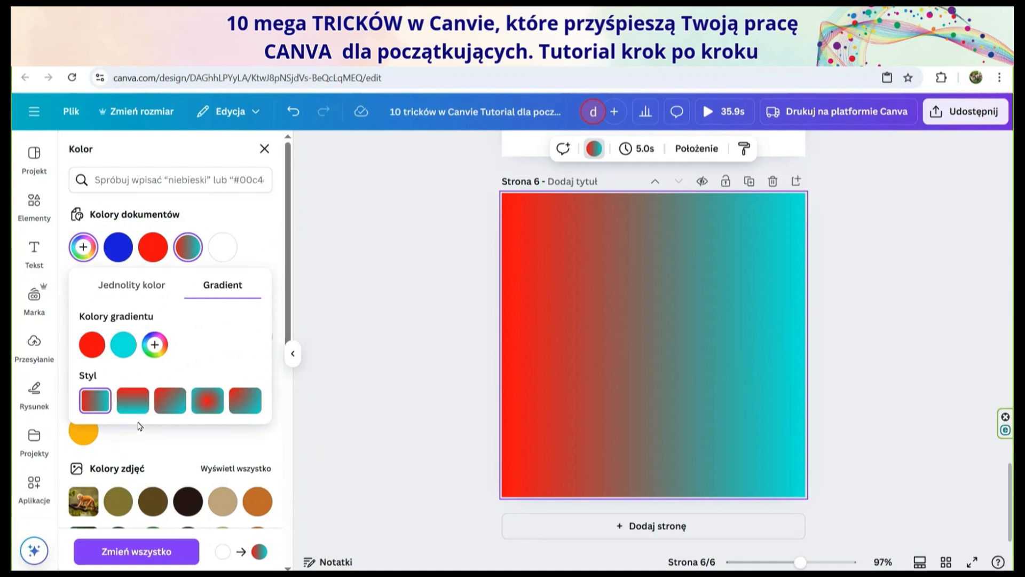
{"action": "left_click", "coordinate": [136, 409]}
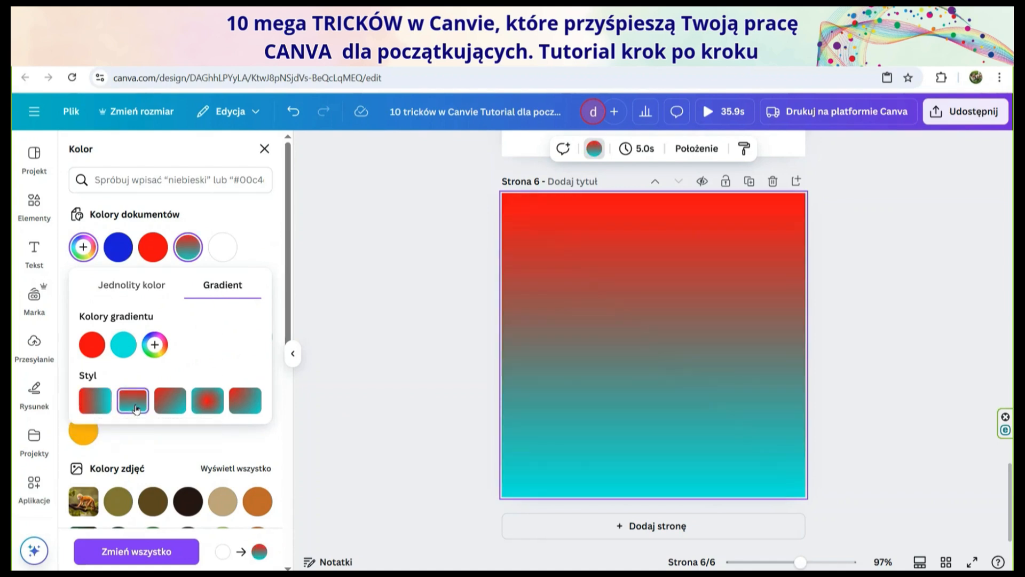
{"action": "left_click", "coordinate": [169, 401]}
{"action": "left_click", "coordinate": [207, 402]}
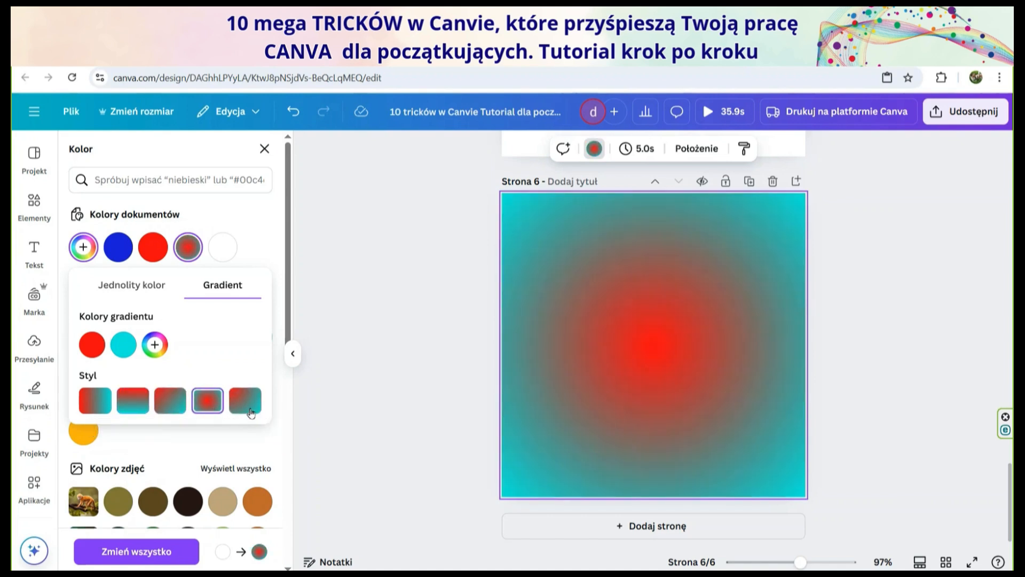
{"action": "left_click", "coordinate": [247, 403]}
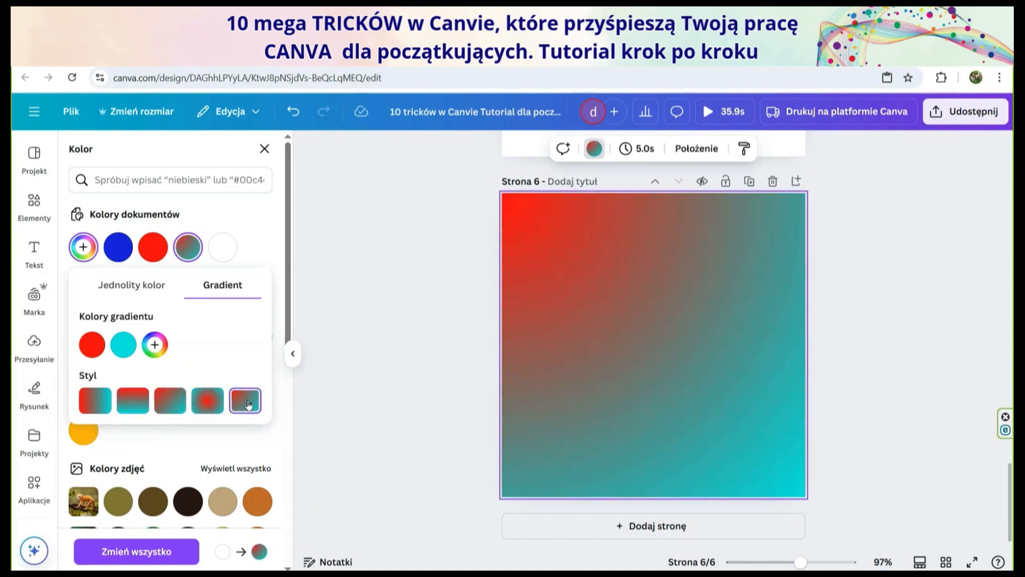
- Add blue #2F07F4 as the third gradient colour, compare all five gradient styles and choose the centred radial one
{"action": "left_click", "coordinate": [155, 345]}
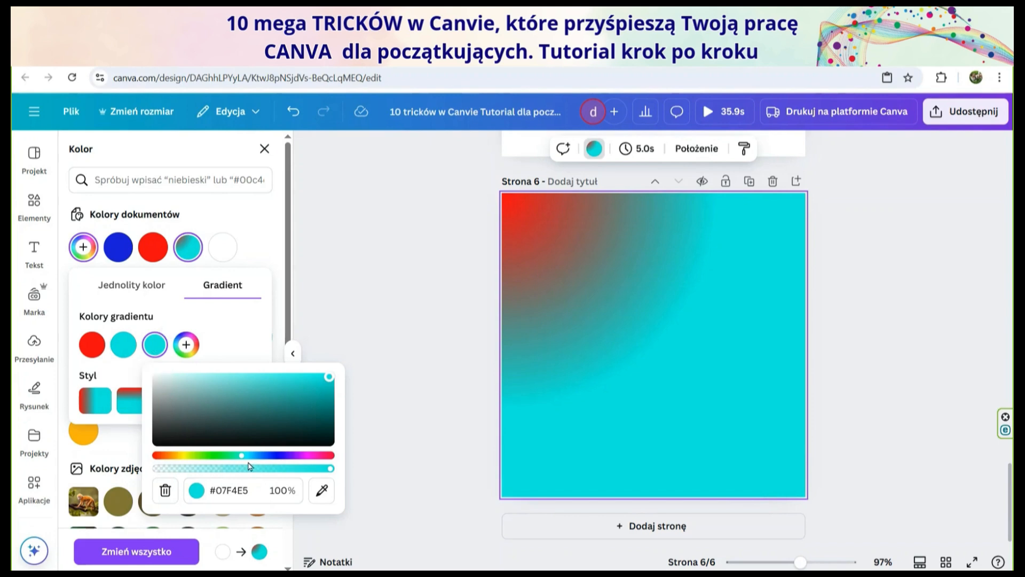
{"action": "left_click", "coordinate": [277, 456]}
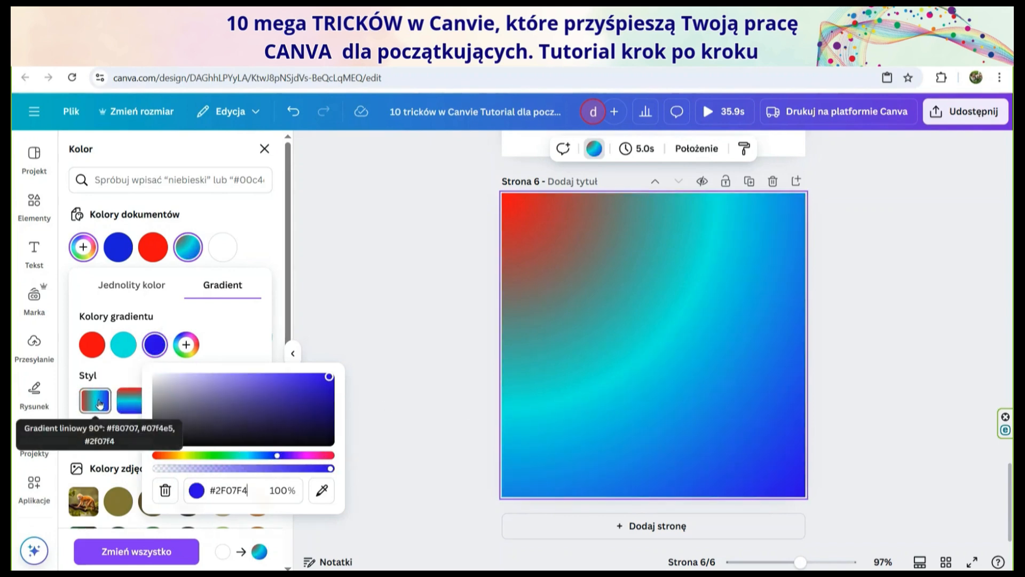
{"action": "left_click", "coordinate": [100, 403]}
{"action": "left_click", "coordinate": [133, 401]}
{"action": "left_click", "coordinate": [170, 403]}
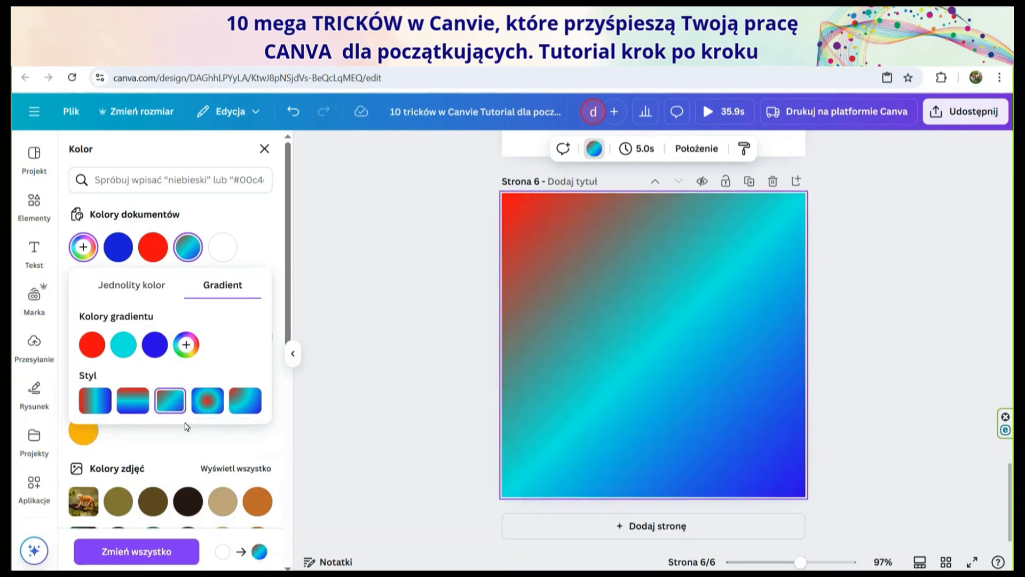
{"action": "left_click", "coordinate": [208, 401]}
{"action": "left_click", "coordinate": [245, 400]}
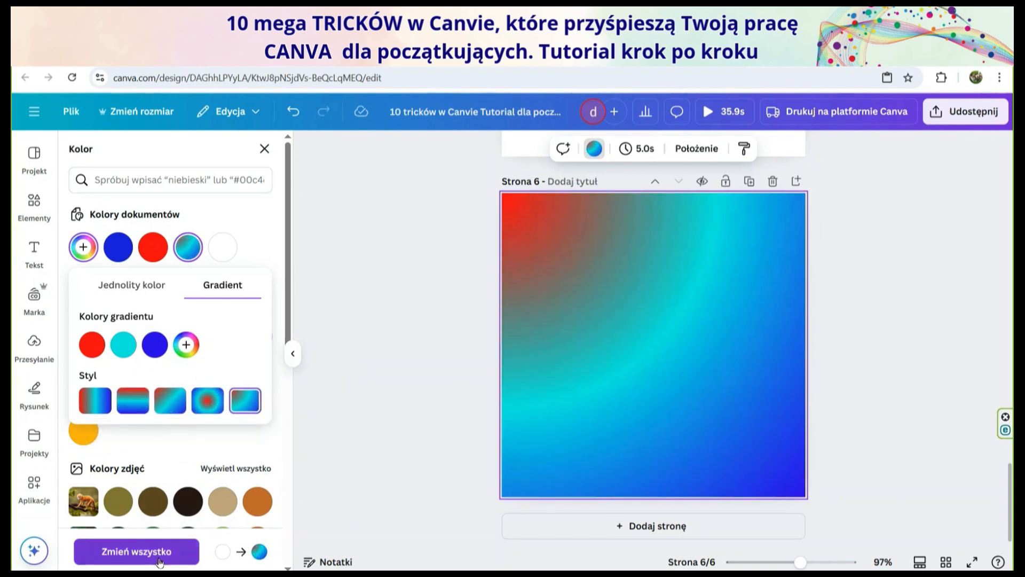
{"action": "left_click", "coordinate": [206, 405]}
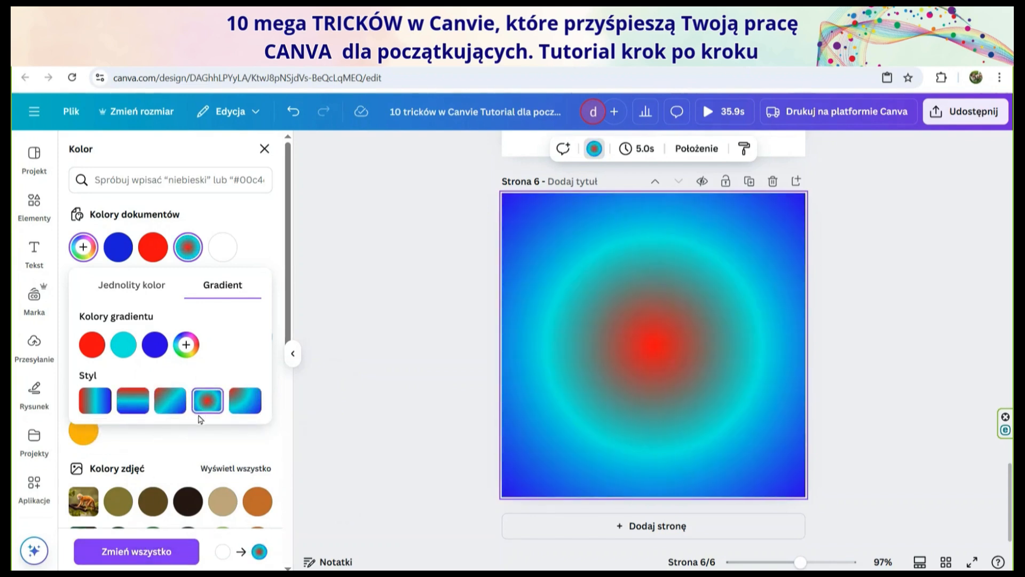
- Add yellow #F4E307 as the fourth gradient colour, compare the styles and choose the one radiating from the upper-left corner
{"action": "left_click", "coordinate": [186, 346]}
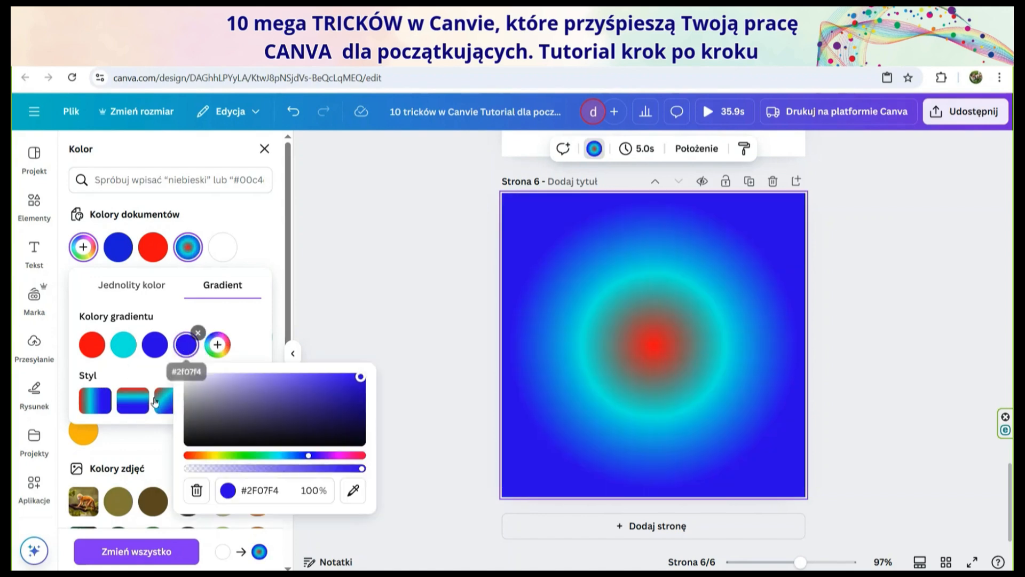
{"action": "left_click", "coordinate": [214, 456]}
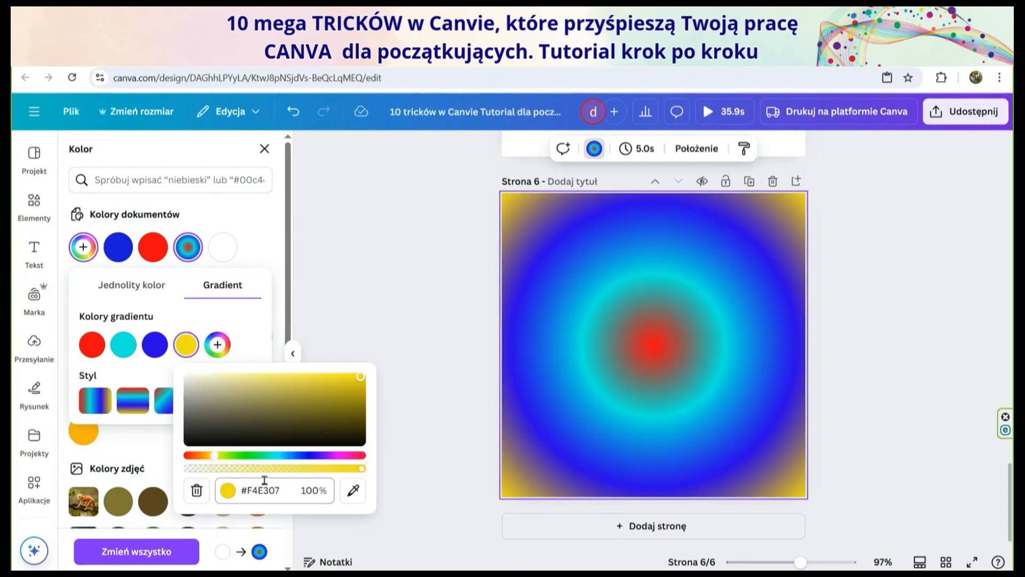
{"action": "left_click", "coordinate": [95, 401]}
{"action": "left_click", "coordinate": [143, 405]}
{"action": "left_click", "coordinate": [170, 401]}
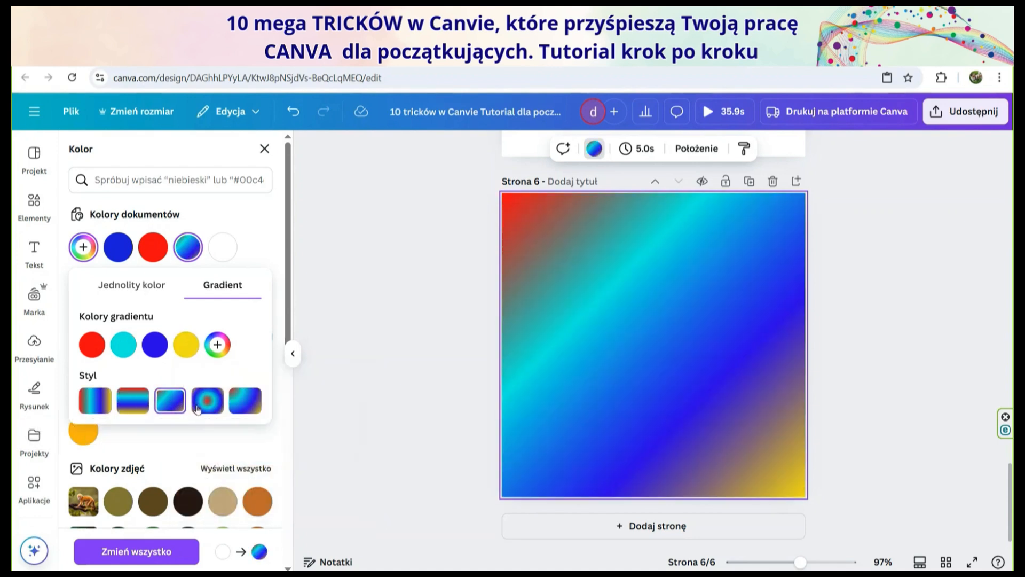
{"action": "left_click", "coordinate": [208, 401]}
{"action": "left_click", "coordinate": [259, 403]}
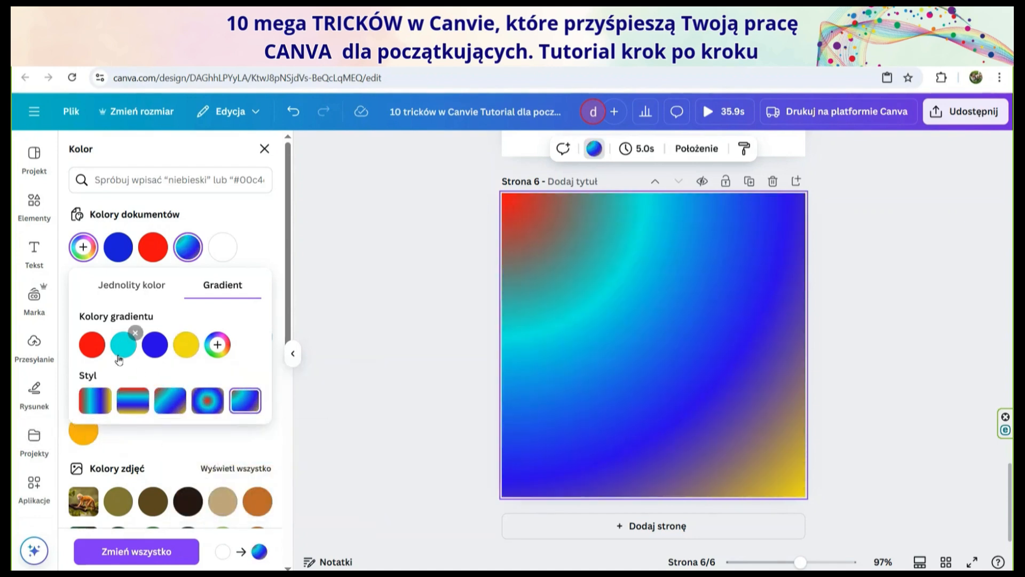
- Change the gradient's third colour to green #06D808, compare the five styles and return to the one radiating from the upper-left corner
{"action": "left_click", "coordinate": [156, 350]}
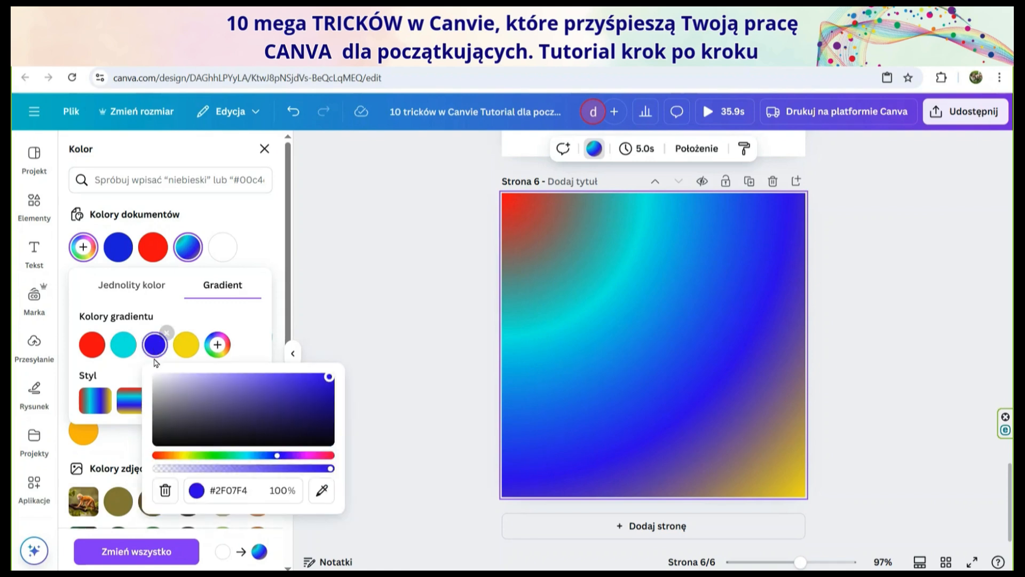
{"action": "left_click", "coordinate": [215, 456]}
{"action": "left_click", "coordinate": [331, 386]}
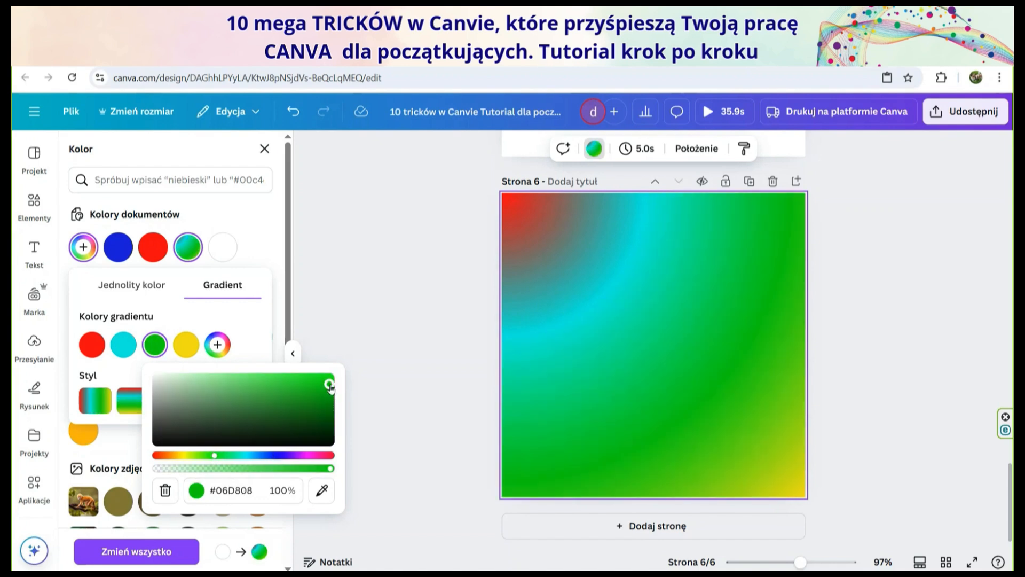
{"action": "left_click", "coordinate": [89, 405]}
{"action": "left_click", "coordinate": [133, 401]}
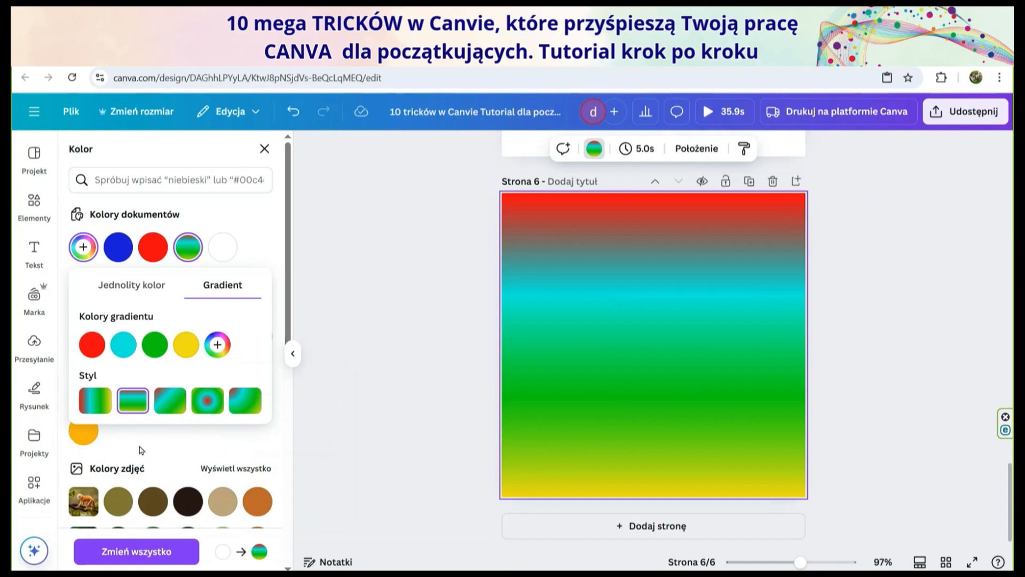
{"action": "left_click", "coordinate": [170, 401]}
{"action": "left_click", "coordinate": [212, 408]}
{"action": "left_click", "coordinate": [246, 401]}
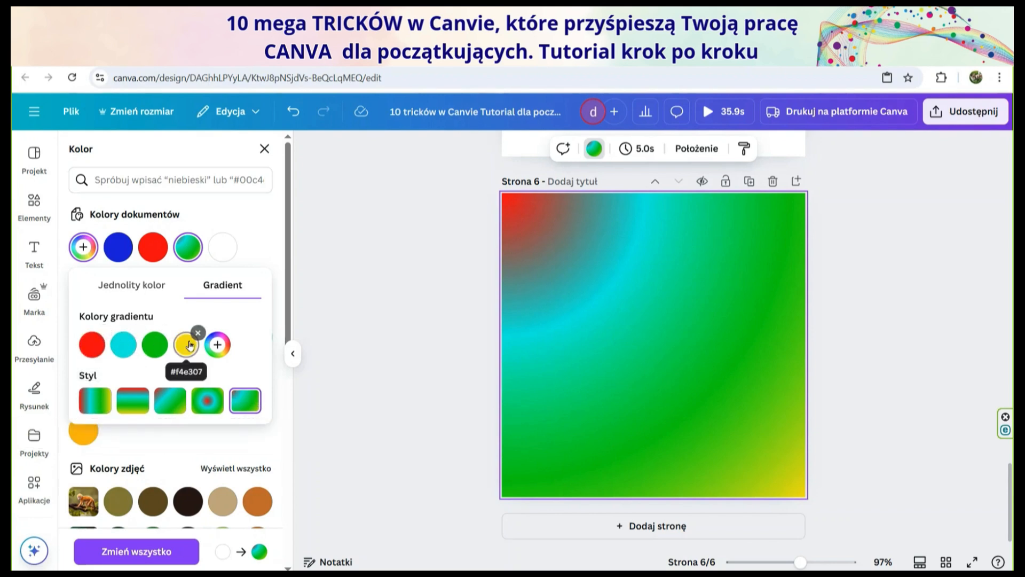
- Find flower graphics with the suggested Kwiaty search, then add the blue flower to page 6, shrink it and position it in the page's upper-left area
{"action": "left_click", "coordinate": [402, 337]}
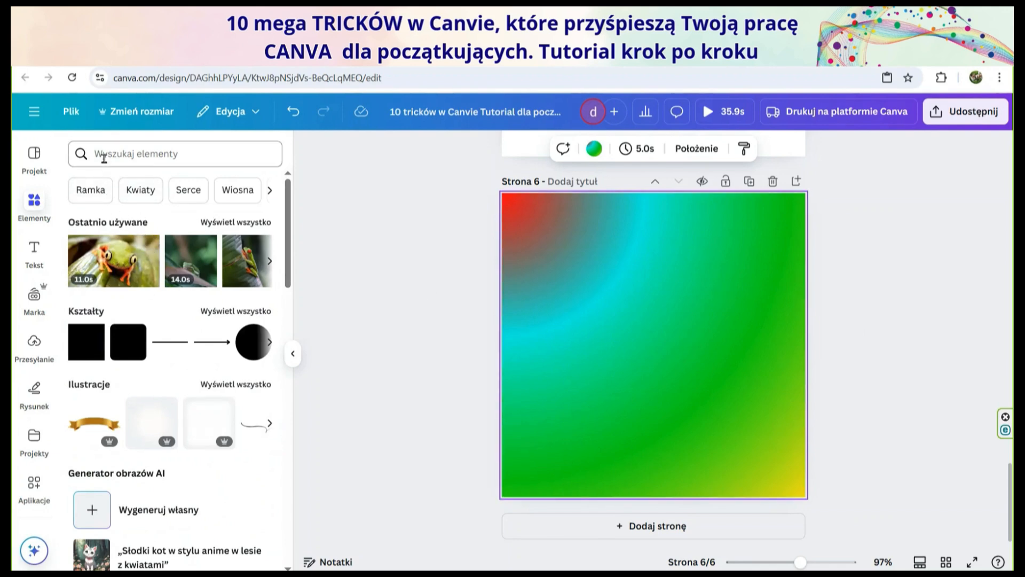
{"action": "left_click", "coordinate": [127, 196]}
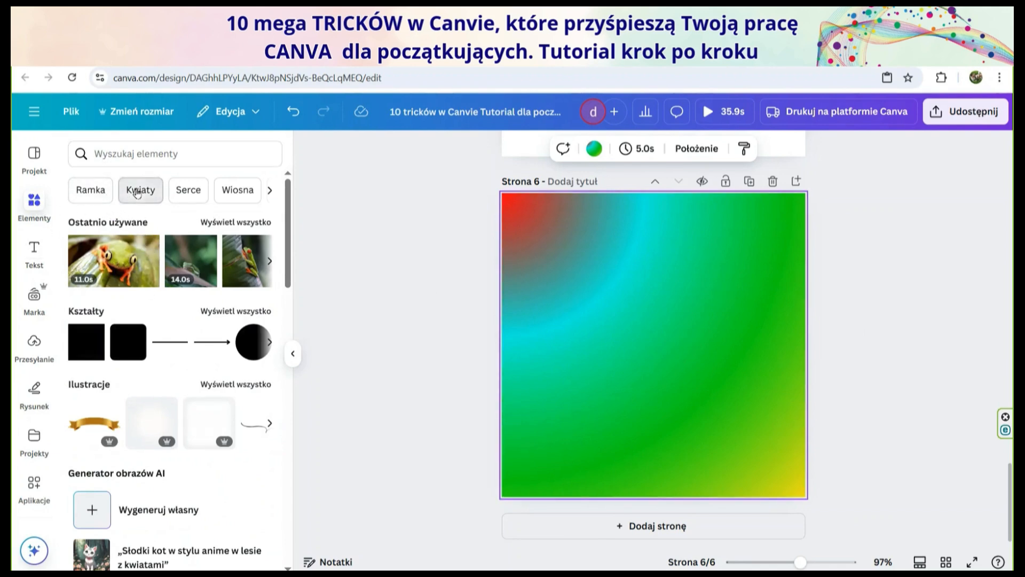
{"action": "left_click", "coordinate": [138, 194]}
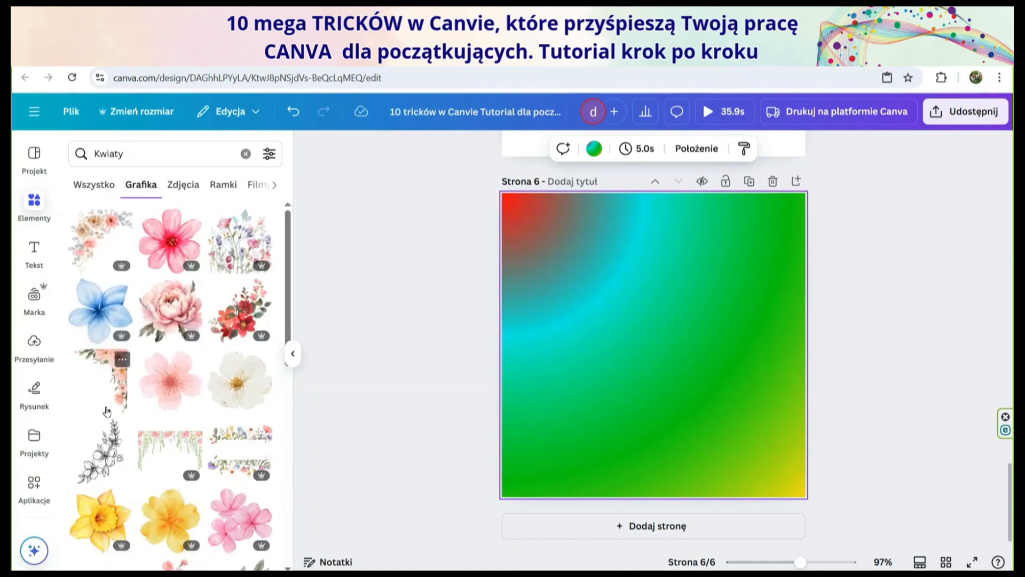
{"action": "left_click_drag", "start_coordinate": [101, 310], "coordinate": [533, 230]}
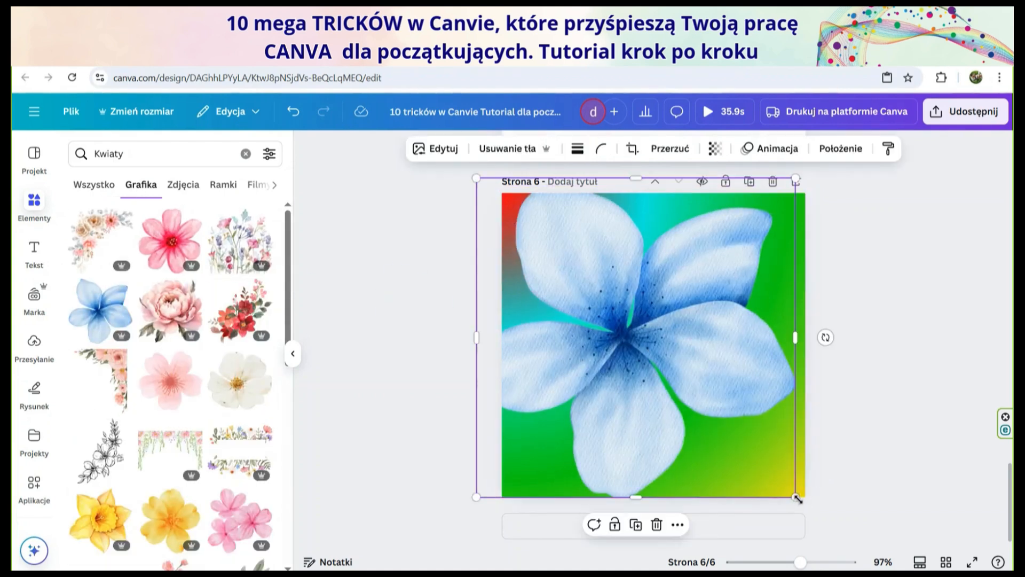
{"action": "left_click_drag", "start_coordinate": [797, 499], "coordinate": [658, 300]}
{"action": "left_click_drag", "start_coordinate": [569, 268], "coordinate": [620, 313]}
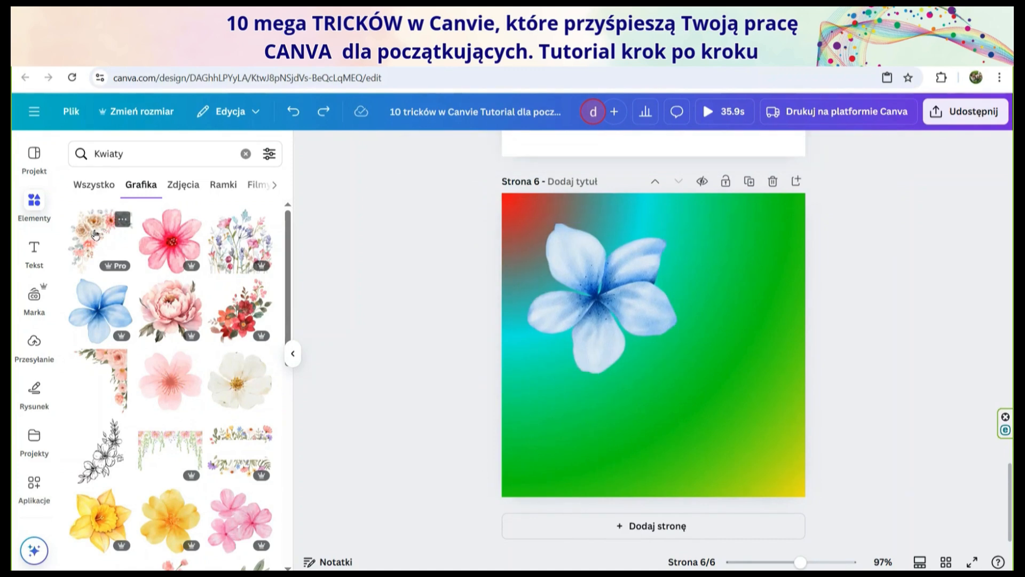
- Add the beige rose corner arrangement near page 6's lower-right corner and the red flower bouquet across the page
{"action": "left_click_drag", "start_coordinate": [95, 233], "coordinate": [688, 380]}
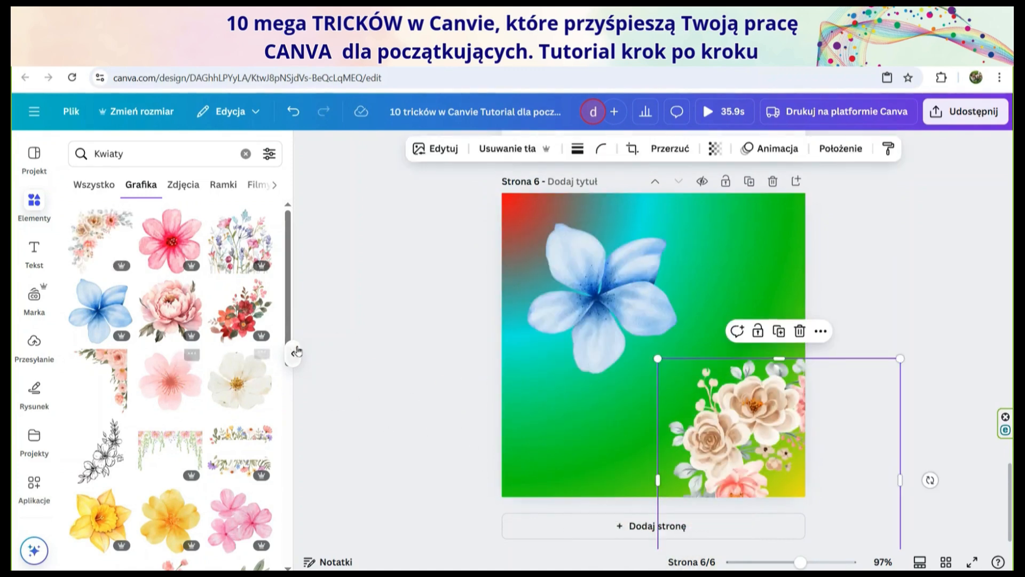
{"action": "left_click_drag", "start_coordinate": [240, 308], "coordinate": [790, 234]}
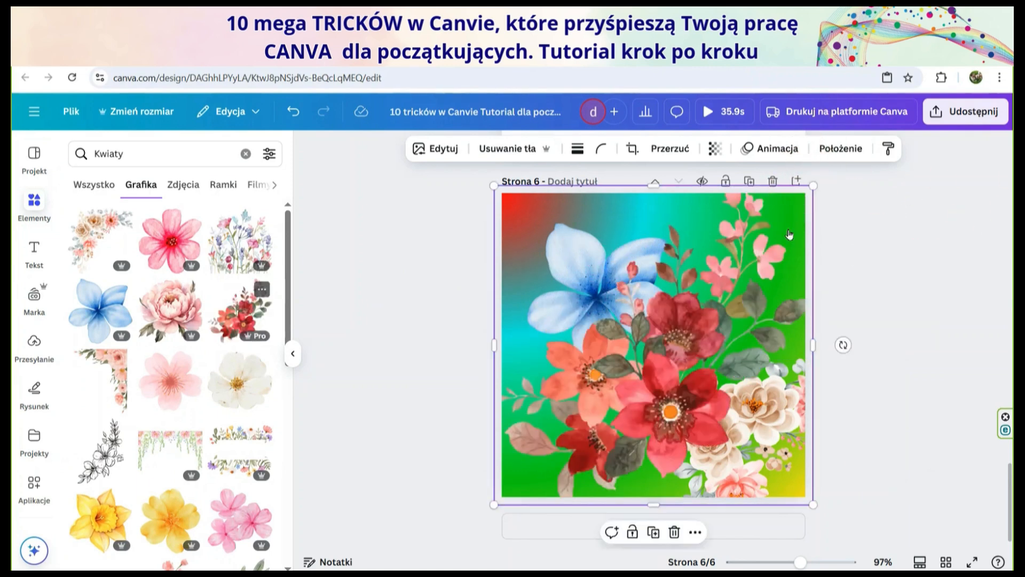
{"action": "left_click", "coordinate": [932, 215]}
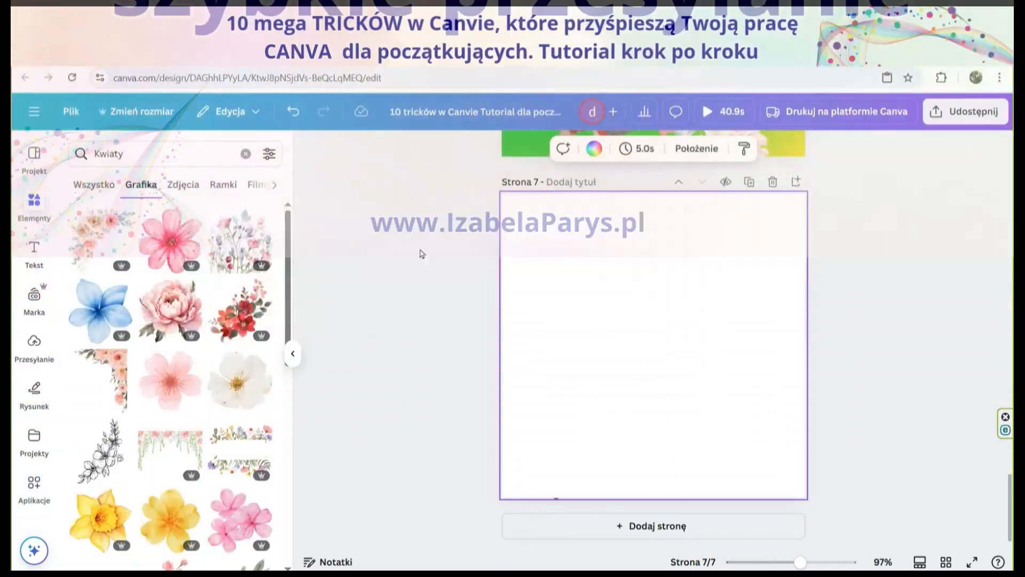
{"action": "left_click", "coordinate": [293, 353]}
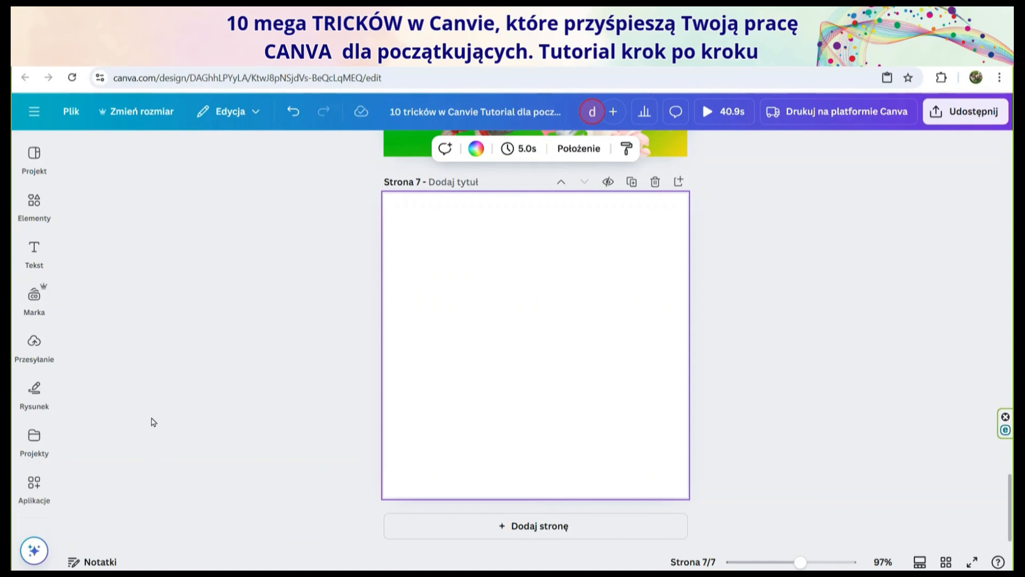
{"action": "left_click", "coordinate": [35, 344]}
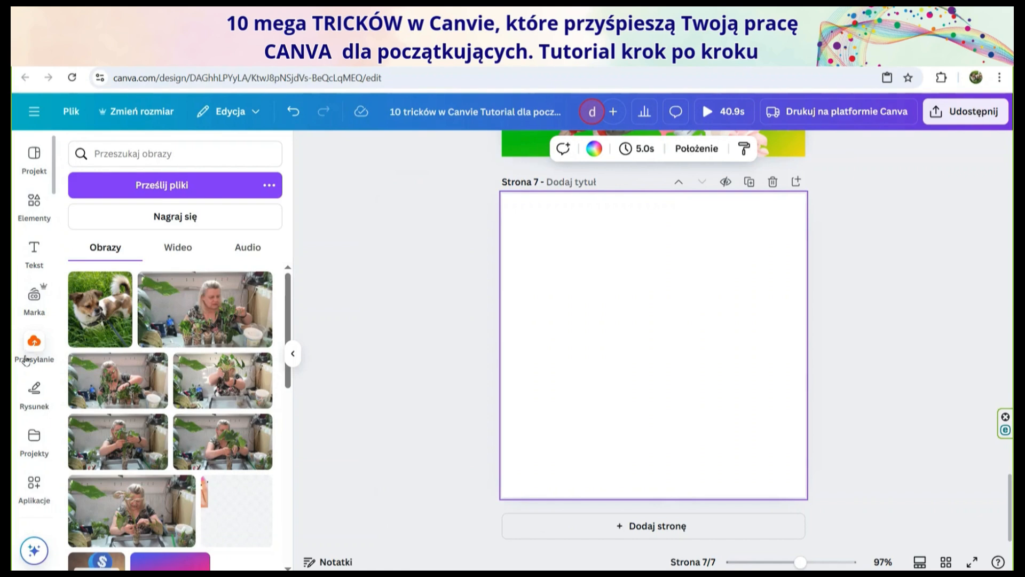
{"action": "left_click", "coordinate": [149, 190]}
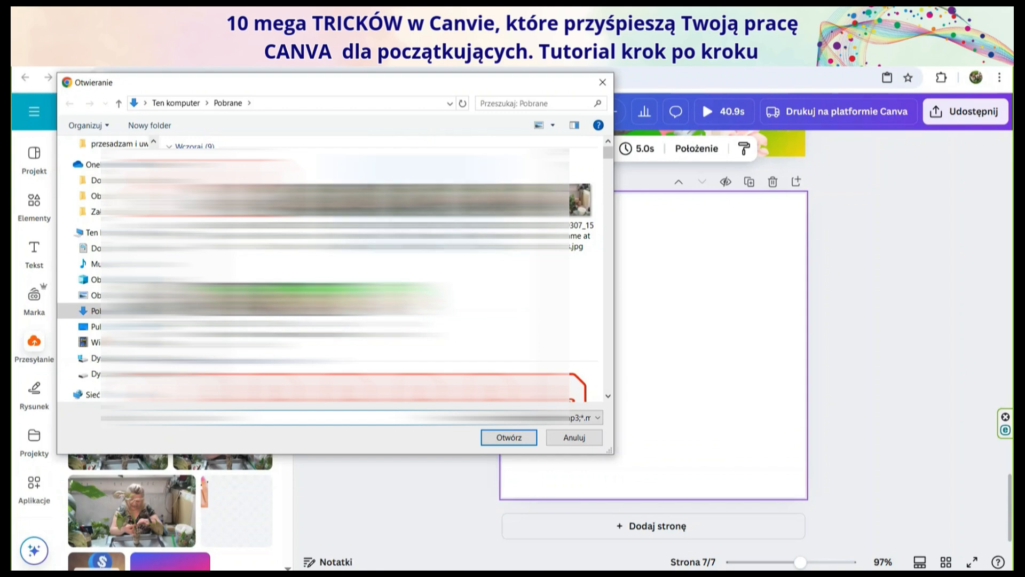
{"action": "scroll", "coordinate": [587, 214], "scroll_direction": "down", "scroll_amount": 3}
{"action": "scroll", "coordinate": [341, 267], "scroll_direction": "up", "scroll_amount": 6}
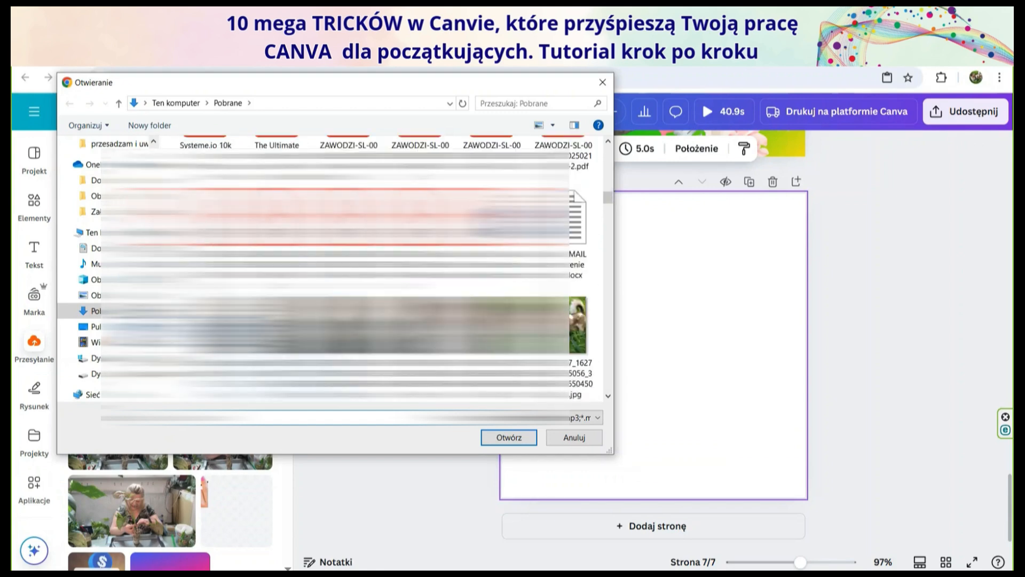
{"action": "left_click", "coordinate": [602, 82]}
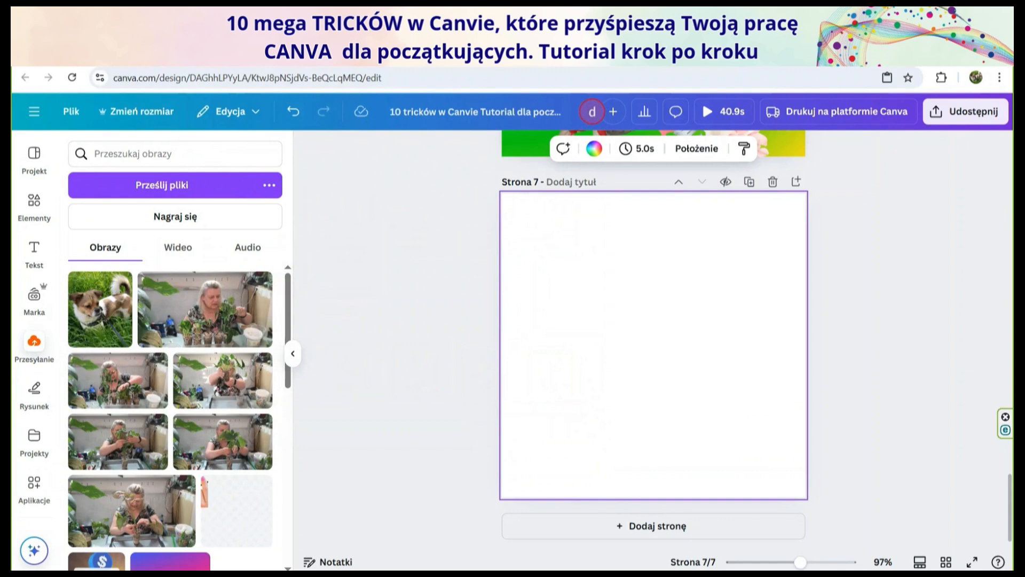
- Switch to File Explorer, bring the dog photo from the Pobrane folder onto page 7, shrink it and place it near the page's upper-left corner
{"action": "mouse_move", "coordinate": [377, 575]}
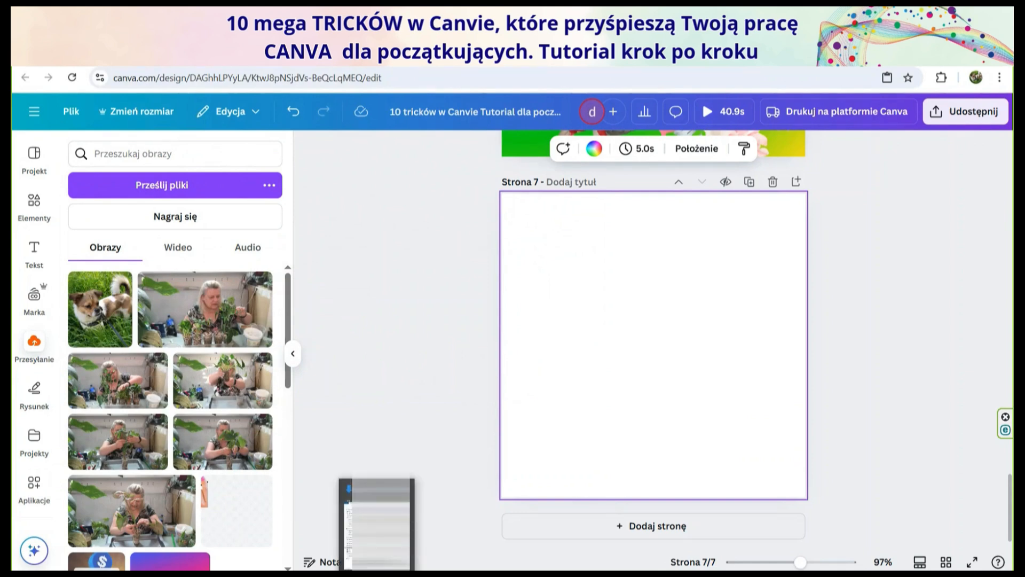
{"action": "left_click", "coordinate": [377, 523]}
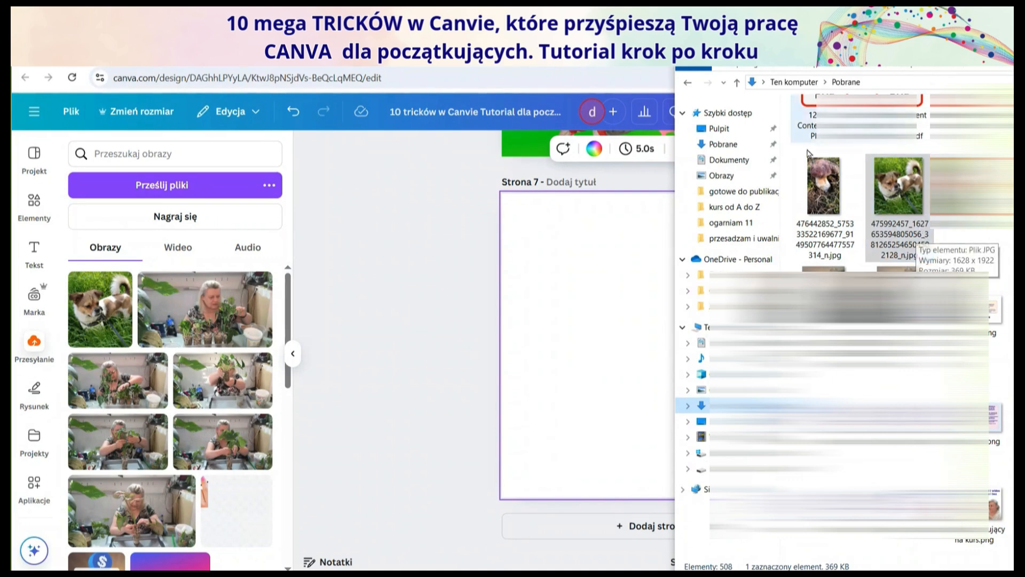
{"action": "left_click_drag", "start_coordinate": [905, 200], "coordinate": [561, 265]}
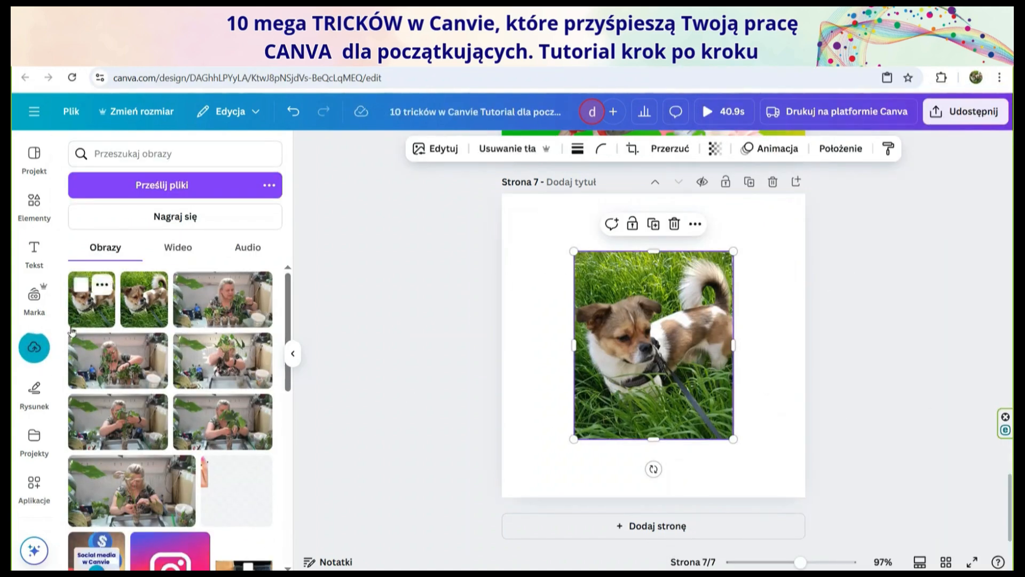
{"action": "left_click_drag", "start_coordinate": [733, 439], "coordinate": [662, 362]}
{"action": "left_click_drag", "start_coordinate": [618, 303], "coordinate": [573, 267]}
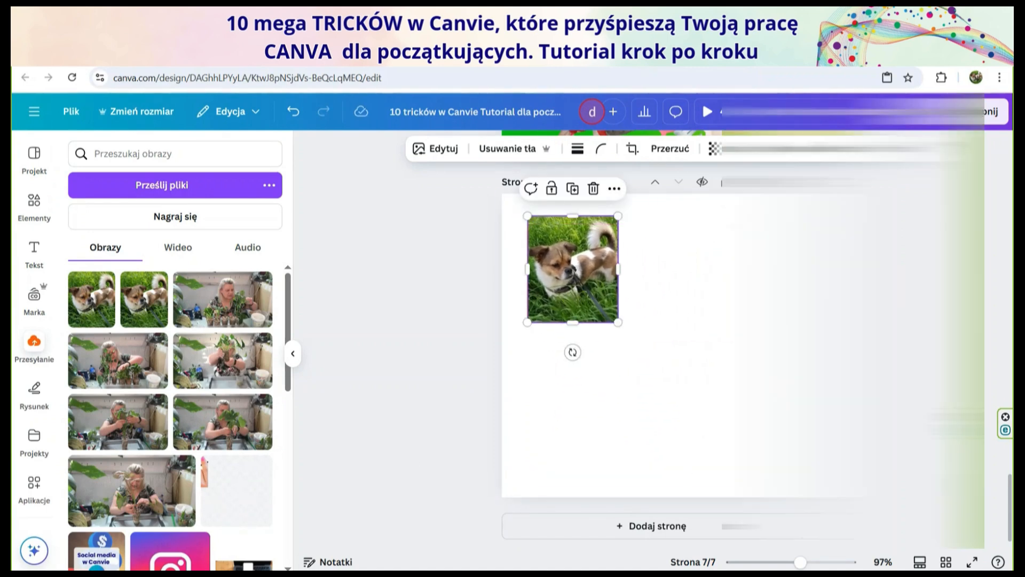
- Switch to File Explorer and insert the video Projekt bez nazwy (16).mp4 from the Pobrane folder onto page 7
{"action": "key", "text": "alt+Tab"}
{"action": "scroll", "coordinate": [854, 321], "scroll_direction": "down", "scroll_amount": 5}
{"action": "scroll", "coordinate": [854, 320], "scroll_direction": "down", "scroll_amount": 3}
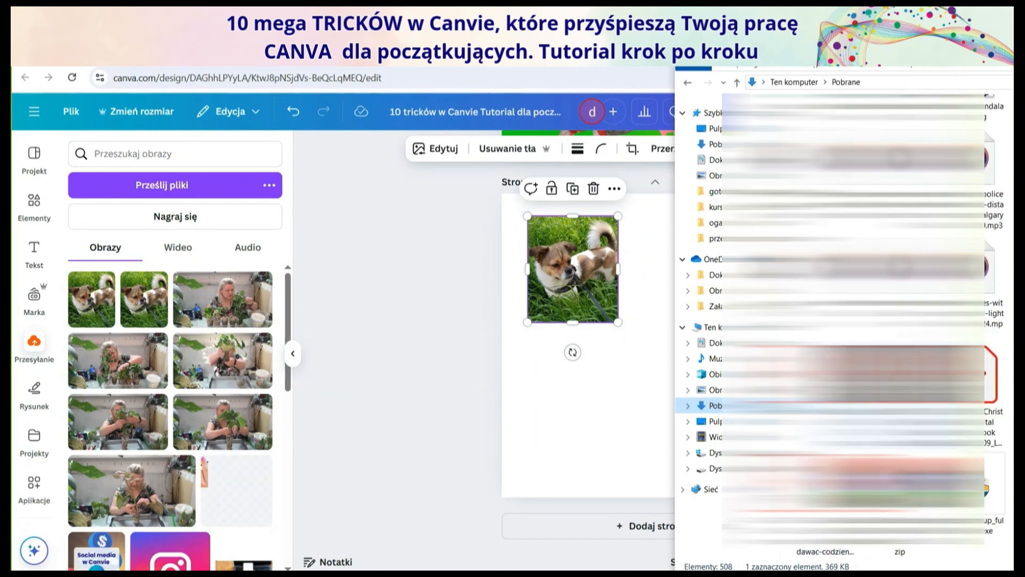
{"action": "scroll", "coordinate": [777, 526], "scroll_direction": "down", "scroll_amount": 8}
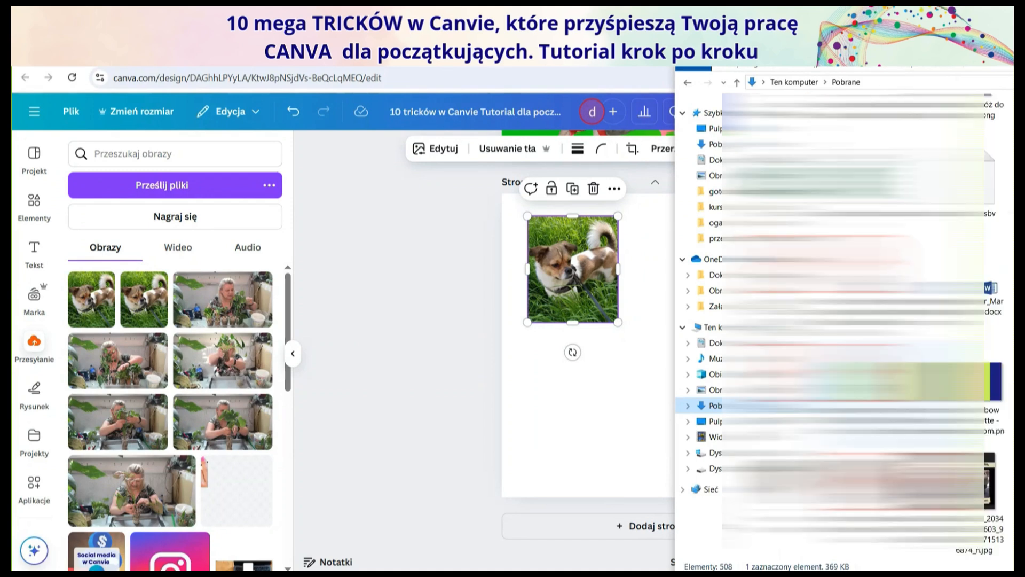
{"action": "left_click_drag", "start_coordinate": [825, 488], "coordinate": [610, 428]}
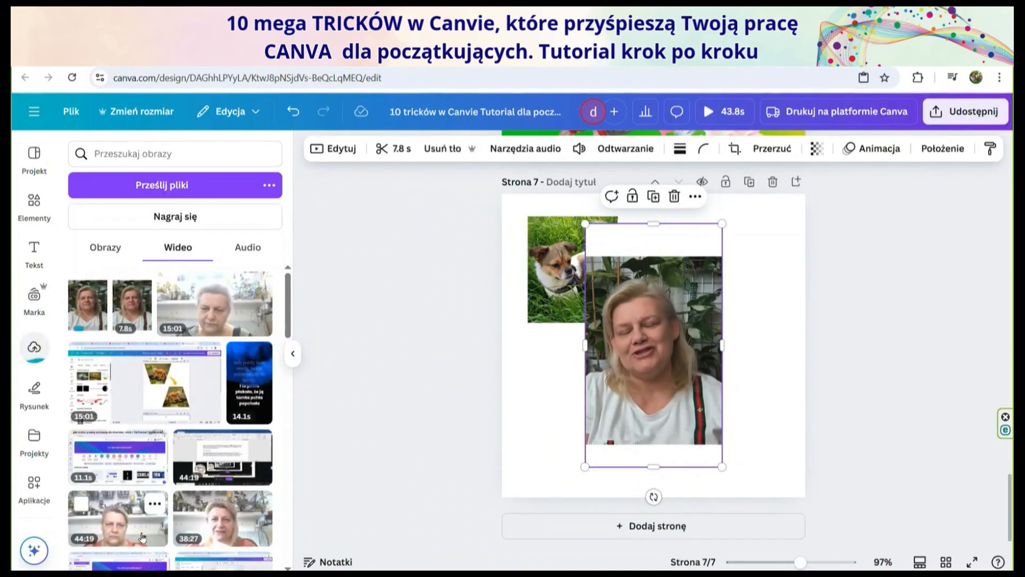
- Pause the inserted video, shrink it and place it to the right of the dog photo on page 7
{"action": "left_click_drag", "start_coordinate": [655, 407], "coordinate": [704, 399]}
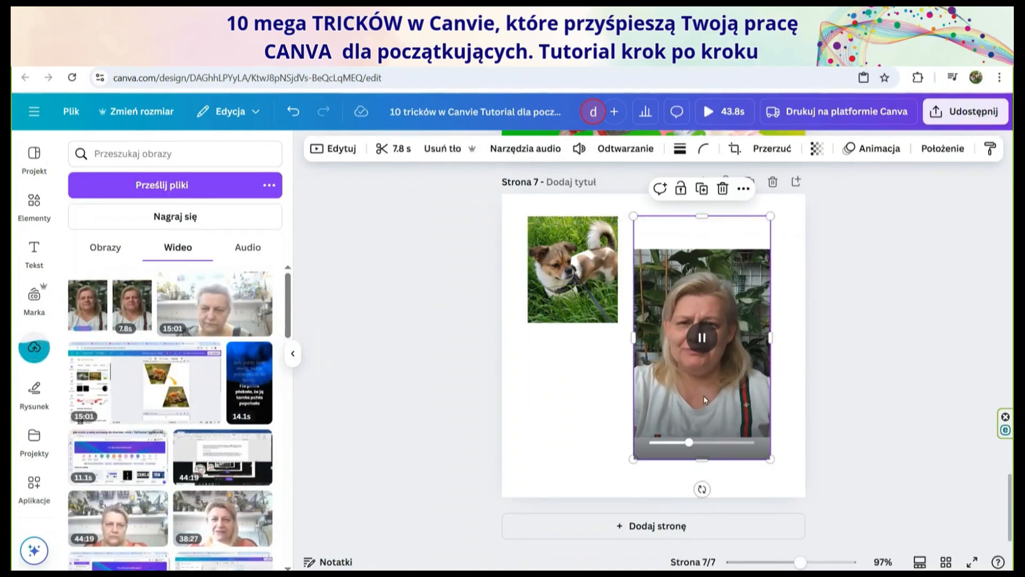
{"action": "left_click", "coordinate": [702, 337]}
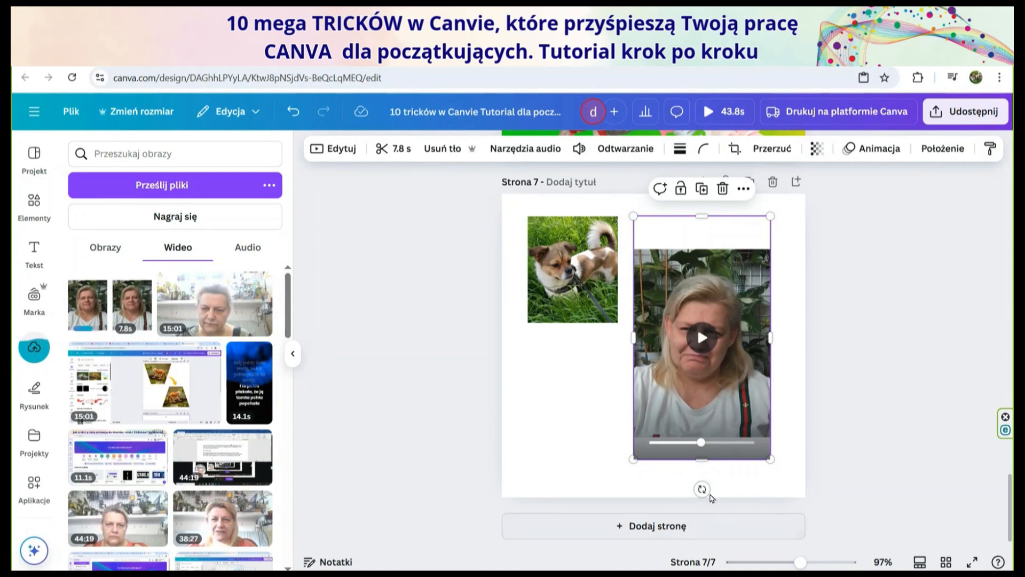
{"action": "left_click_drag", "start_coordinate": [633, 215], "coordinate": [673, 318]}
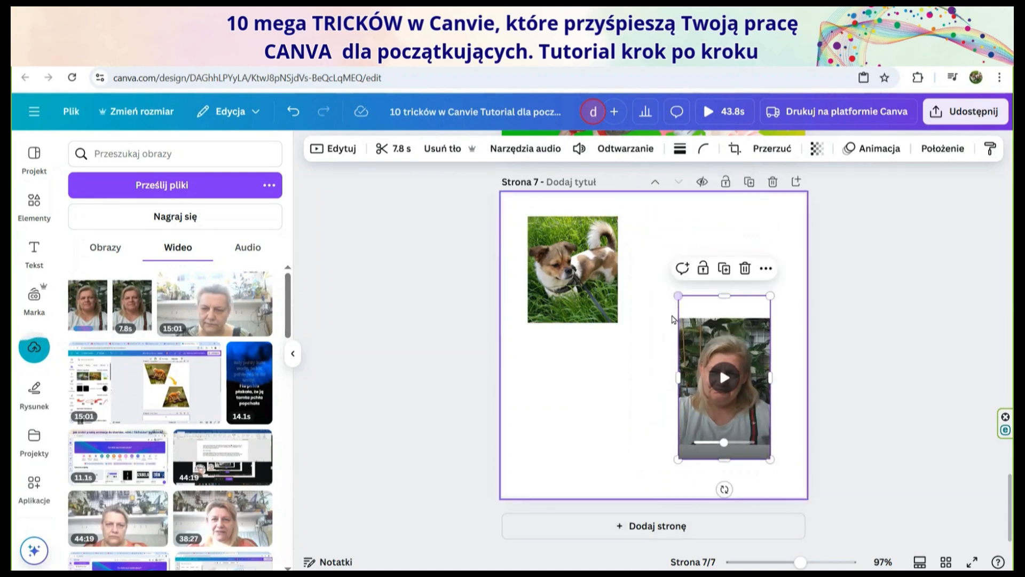
{"action": "left_click_drag", "start_coordinate": [724, 421], "coordinate": [708, 333]}
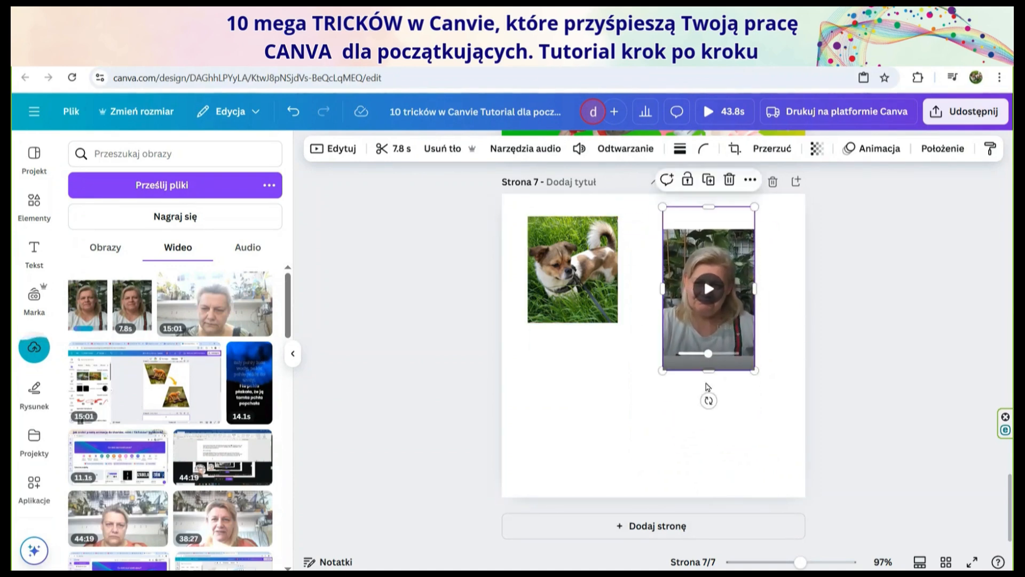
- Bring the cruel summer Color Palette image from File Explorer onto page 7, shrink it and place it below the dog photo
{"action": "key", "text": "alt+Tab"}
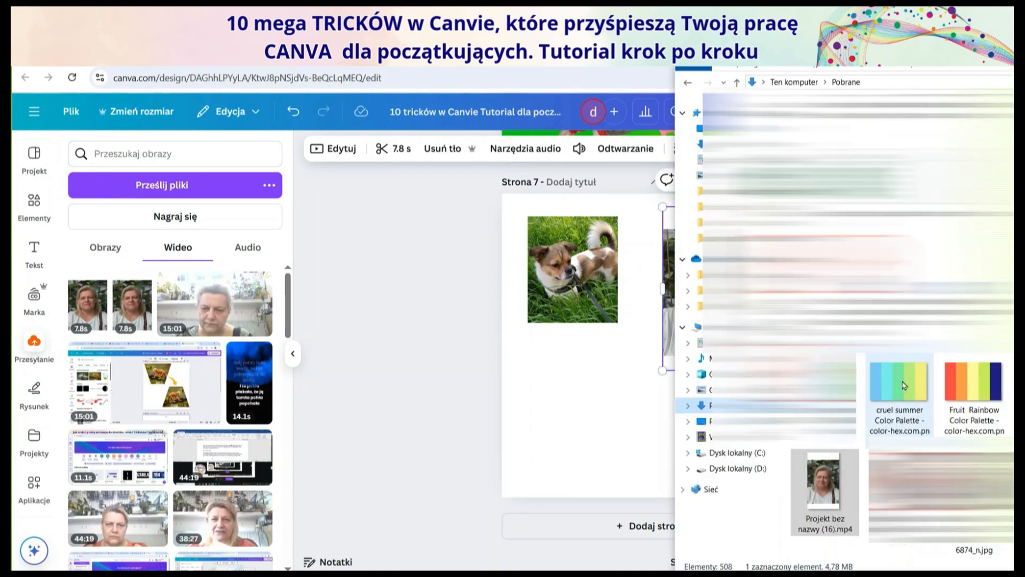
{"action": "left_click_drag", "start_coordinate": [915, 389], "coordinate": [579, 433]}
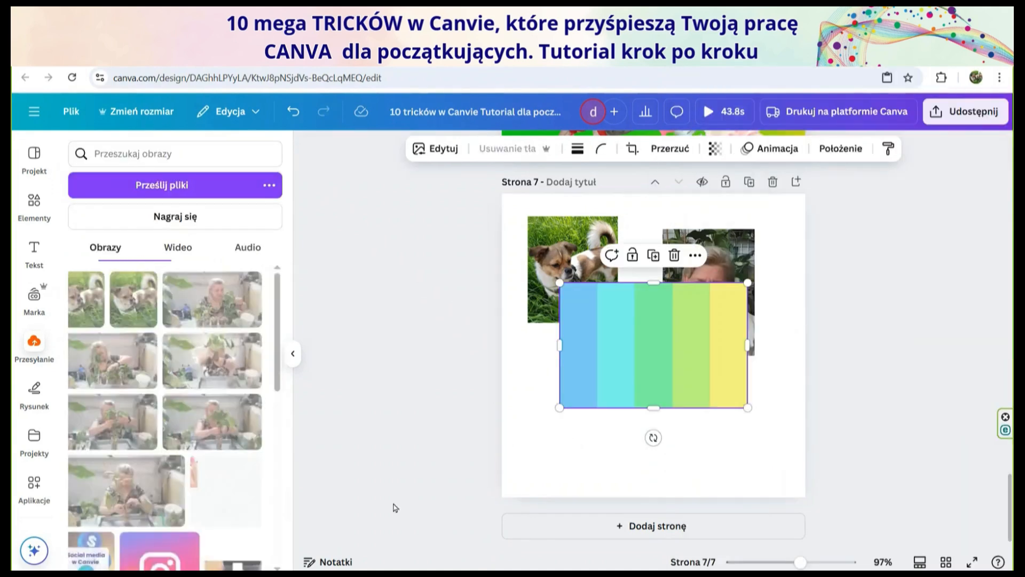
{"action": "left_click_drag", "start_coordinate": [686, 348], "coordinate": [639, 418]}
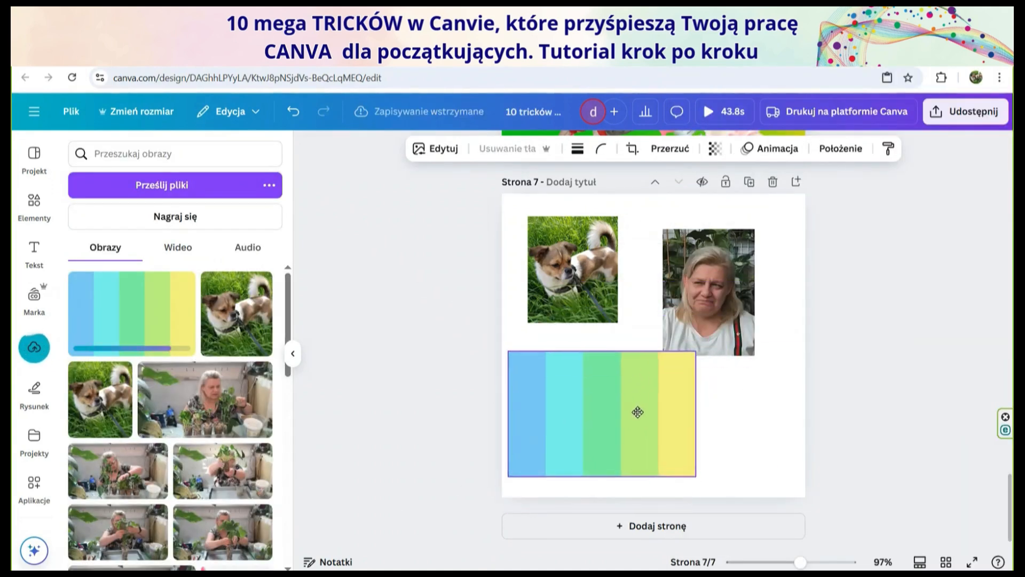
{"action": "left_click_drag", "start_coordinate": [701, 353], "coordinate": [634, 398]}
{"action": "left_click_drag", "start_coordinate": [572, 438], "coordinate": [592, 410]}
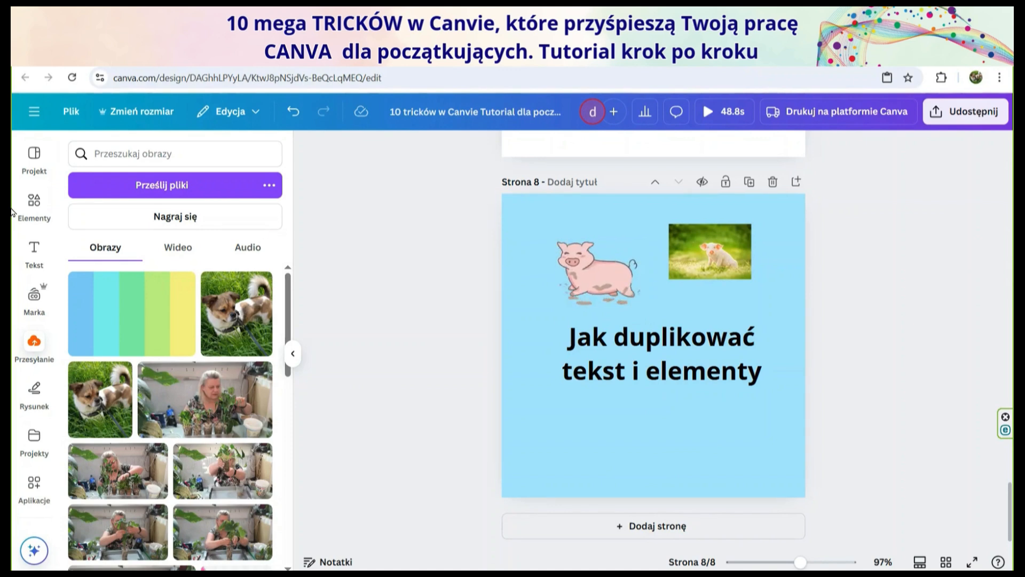
- Clear the Kwiaty element search, look through the full list of recently used elements and return to the elements overview
{"action": "left_click", "coordinate": [35, 205]}
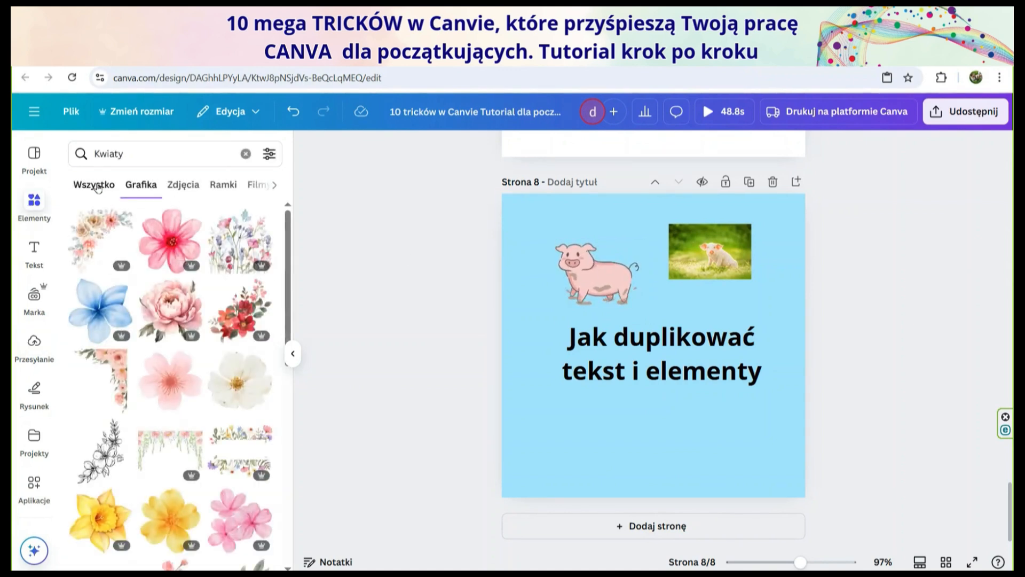
{"action": "left_click", "coordinate": [246, 154]}
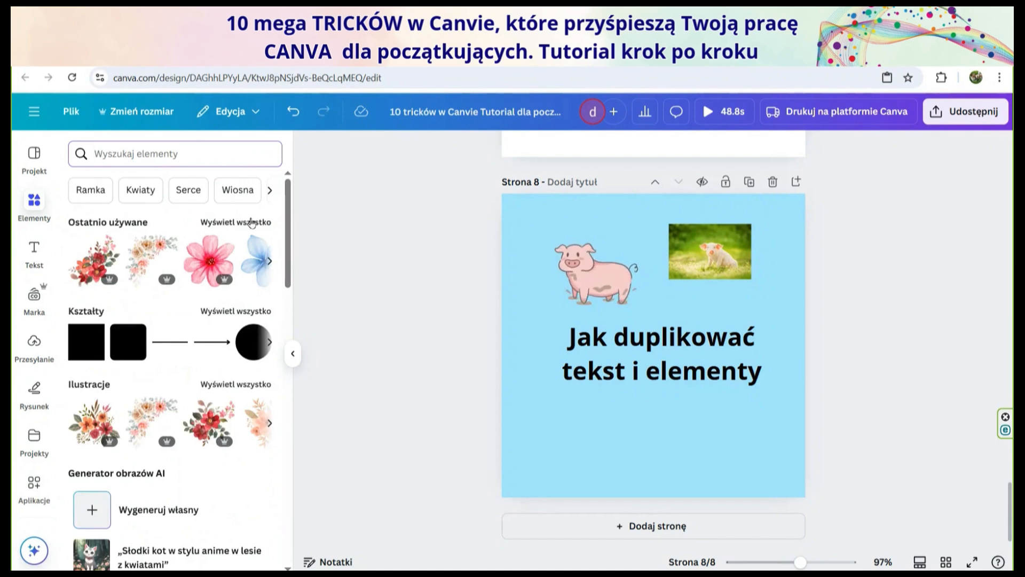
{"action": "left_click", "coordinate": [252, 223]}
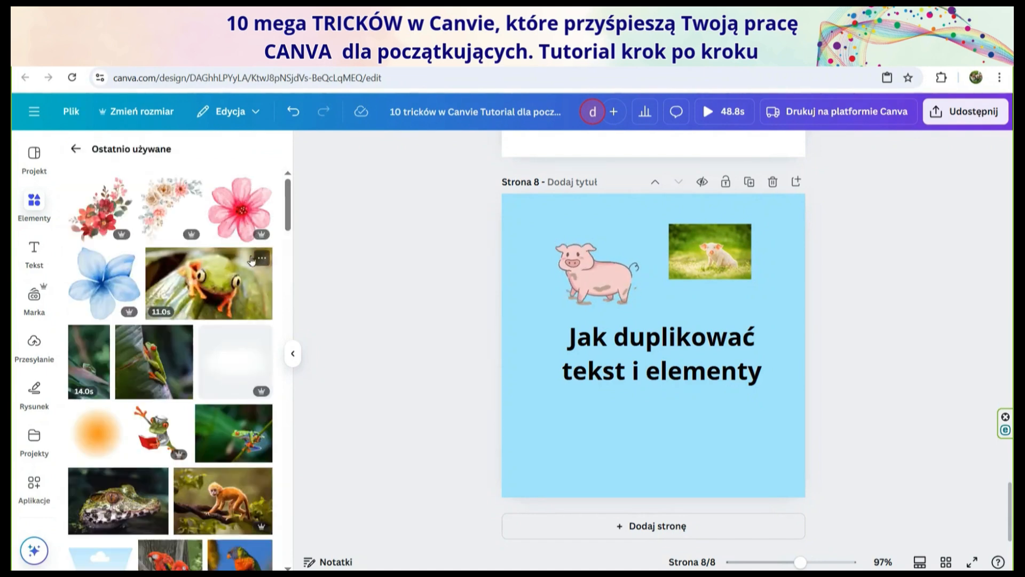
{"action": "scroll", "coordinate": [248, 261], "scroll_direction": "down", "scroll_amount": 6}
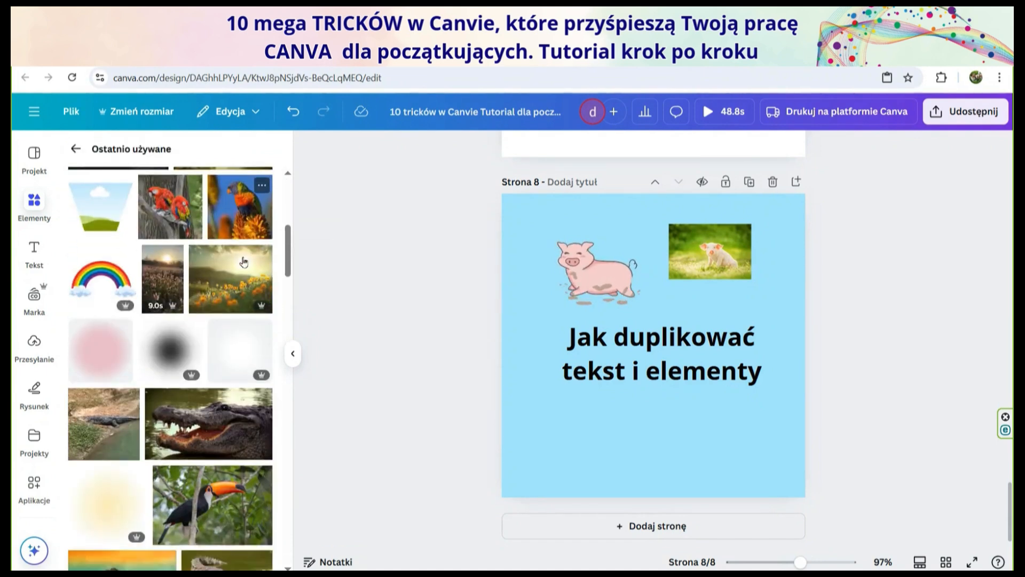
{"action": "scroll", "coordinate": [243, 261], "scroll_direction": "down", "scroll_amount": 4}
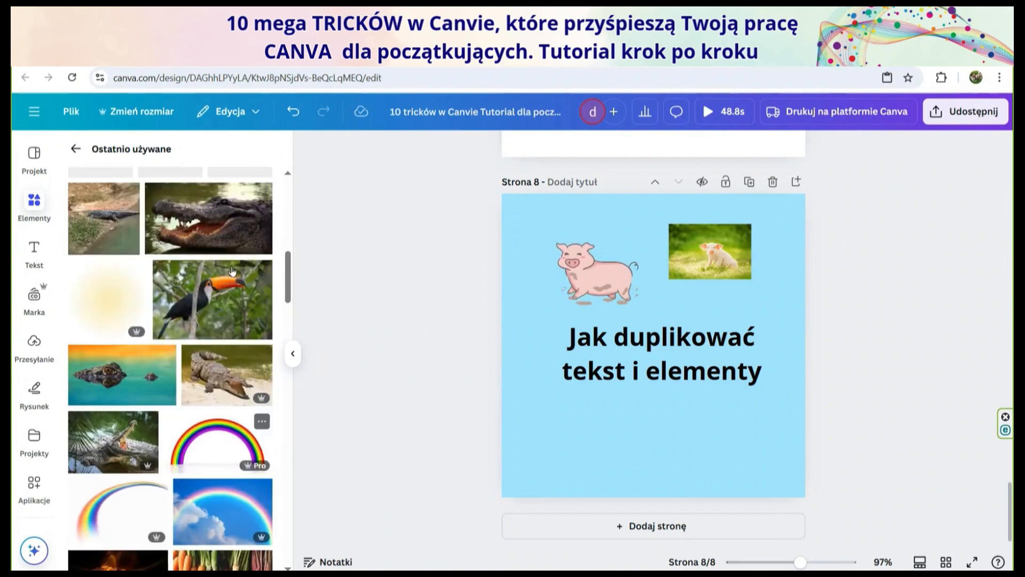
{"action": "scroll", "coordinate": [232, 271], "scroll_direction": "up", "scroll_amount": 10}
{"action": "left_click", "coordinate": [77, 150]}
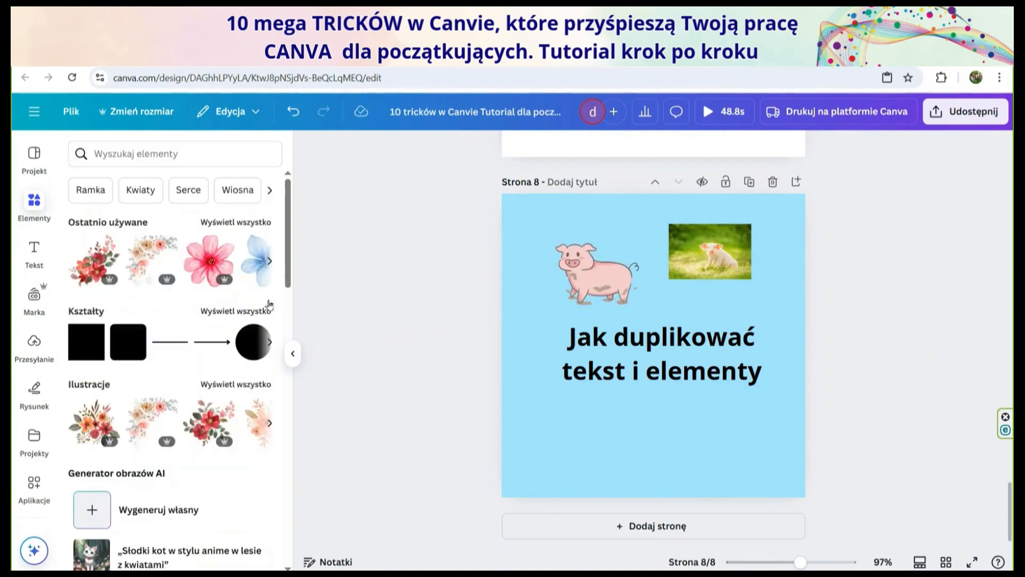
- Duplicate the pig illustration on page 8 and place the copy slightly above and to the left of the original
{"action": "left_click", "coordinate": [583, 283]}
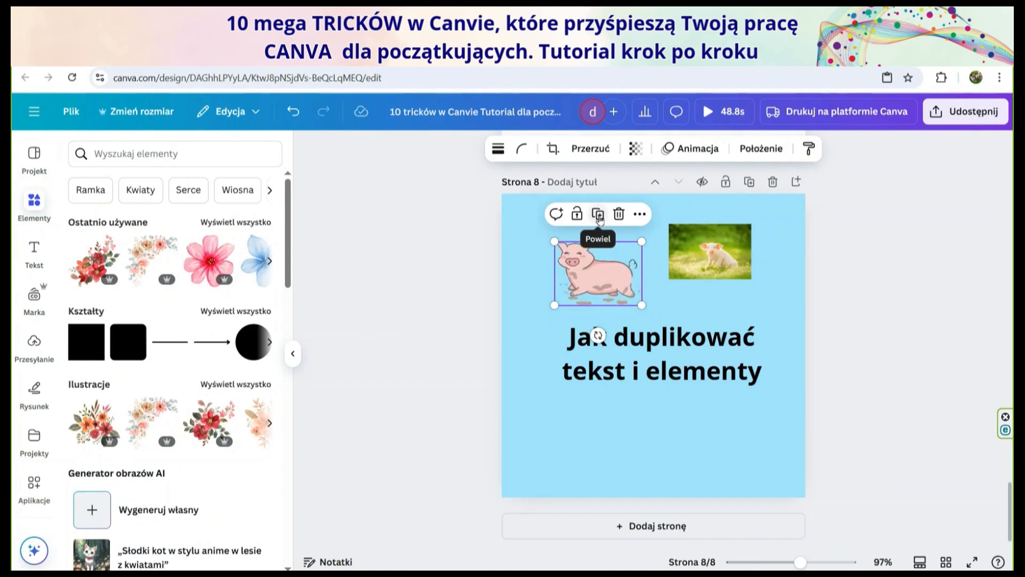
{"action": "left_click", "coordinate": [598, 216]}
{"action": "left_click_drag", "start_coordinate": [616, 285], "coordinate": [580, 248]}
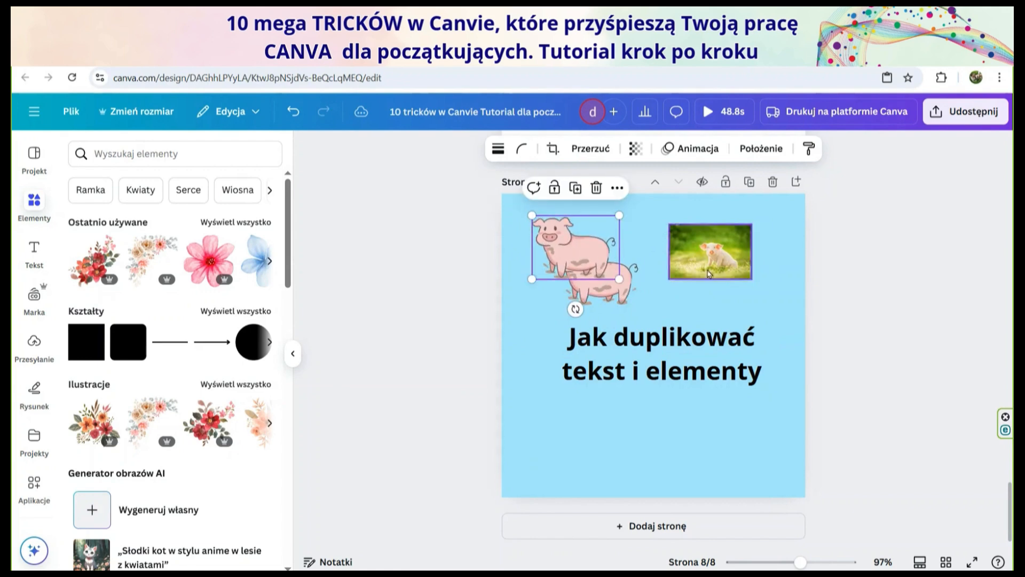
- Duplicate the piglet photo on page 8 and place the copy just below the heading, toward the page's right side
{"action": "left_click", "coordinate": [709, 262]}
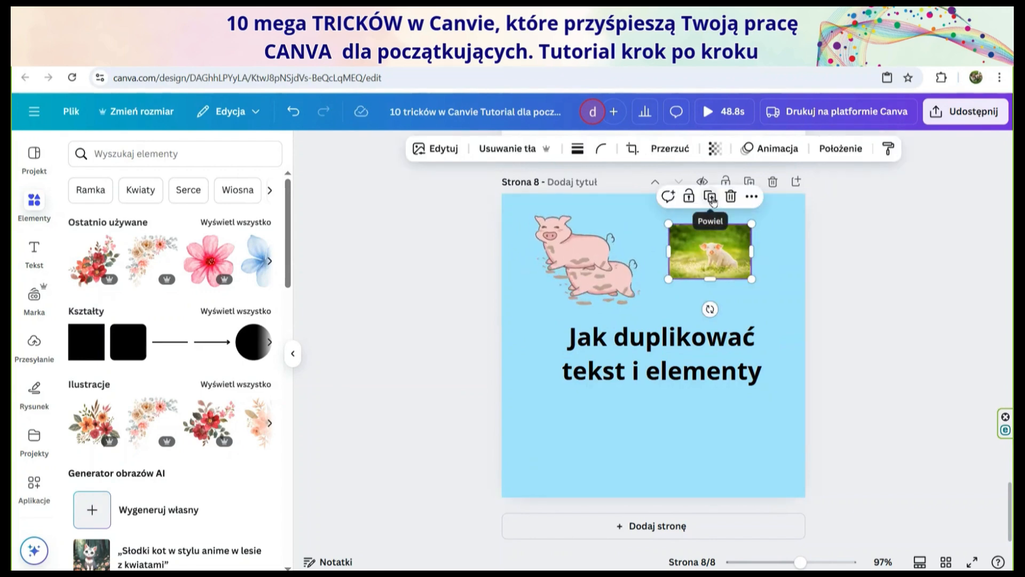
{"action": "left_click", "coordinate": [713, 198]}
{"action": "left_click_drag", "start_coordinate": [734, 263], "coordinate": [735, 420]}
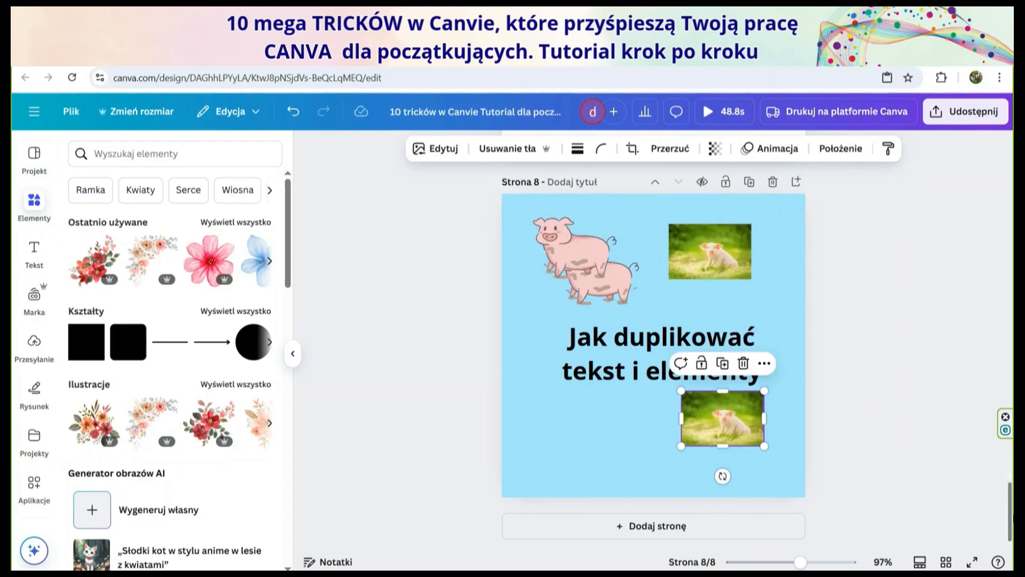
{"action": "left_click", "coordinate": [944, 433]}
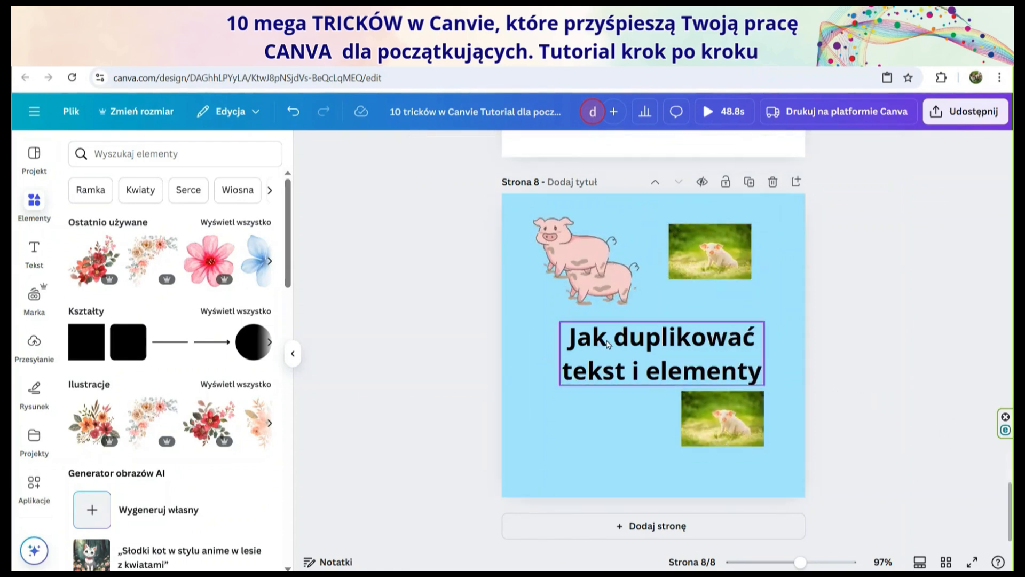
- Duplicate the heading and the lower piglet photo together, and move the heading copy directly above the original heading
{"action": "left_click_drag", "start_coordinate": [532, 340], "coordinate": [780, 446]}
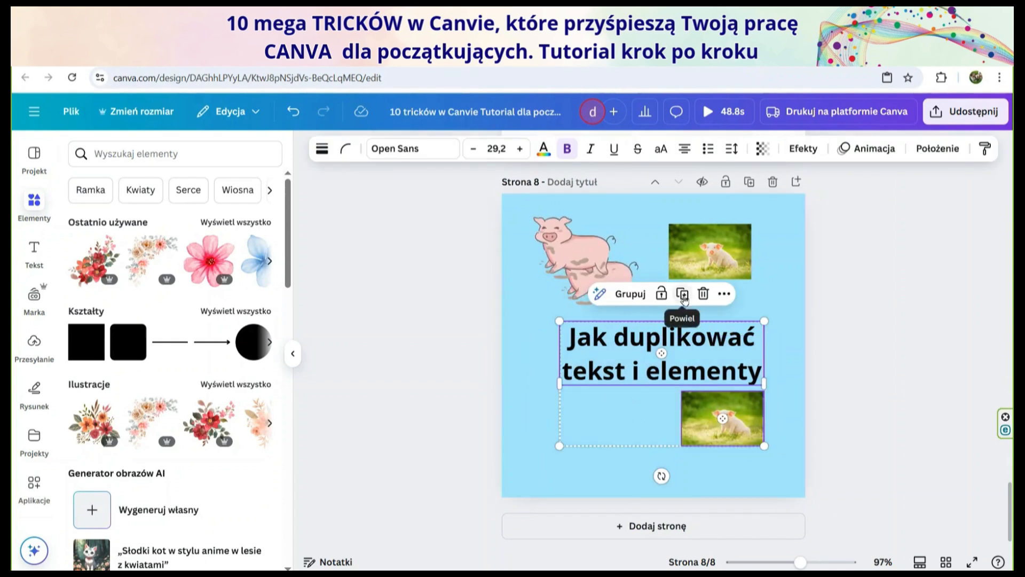
{"action": "left_click", "coordinate": [683, 294]}
{"action": "left_click_drag", "start_coordinate": [679, 359], "coordinate": [649, 304]}
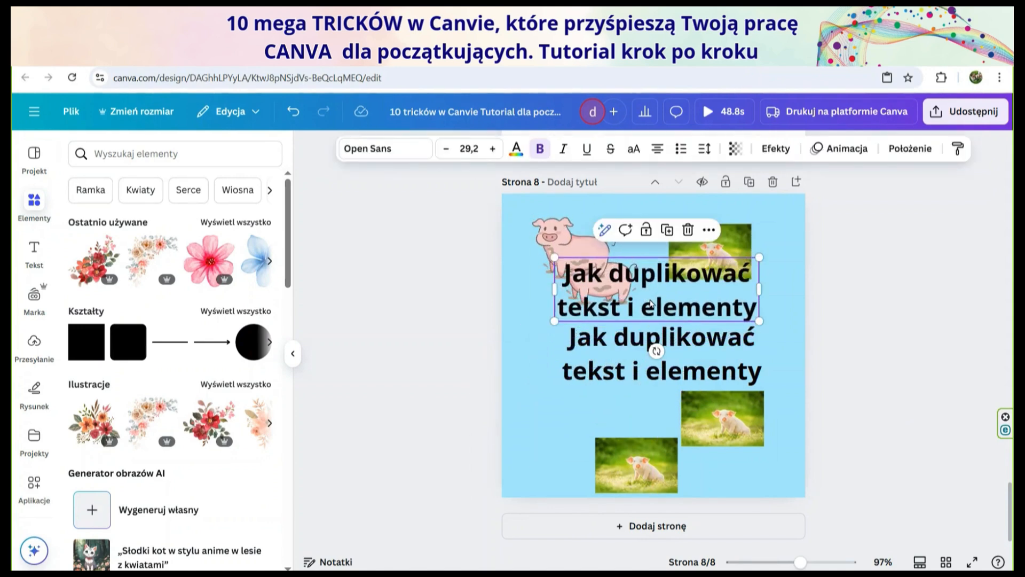
- Delete the copied heading, the copied pig illustration and the lowest piglet photo from page 8
{"action": "key", "text": "Delete"}
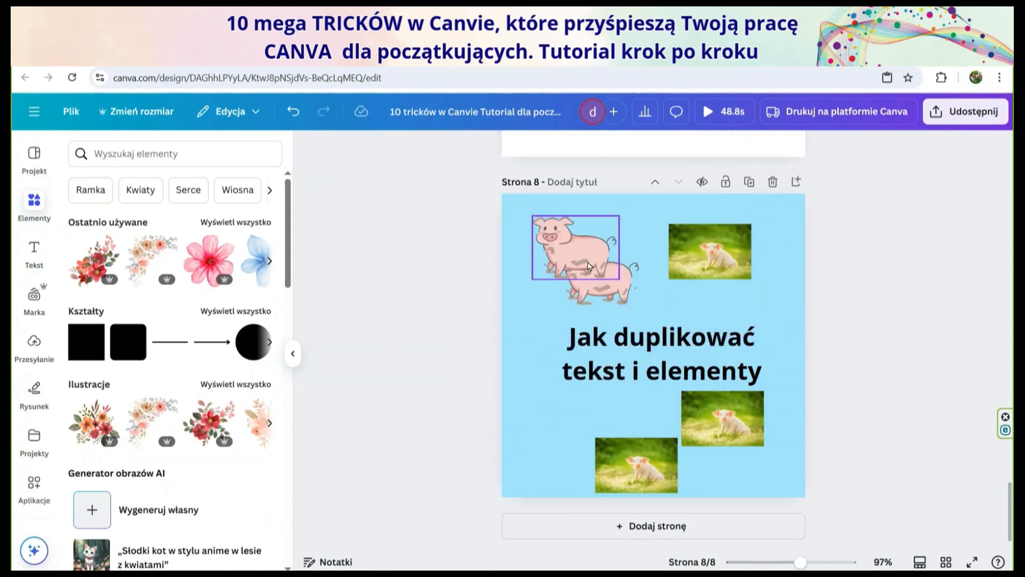
{"action": "left_click", "coordinate": [589, 265]}
{"action": "key", "text": "Delete"}
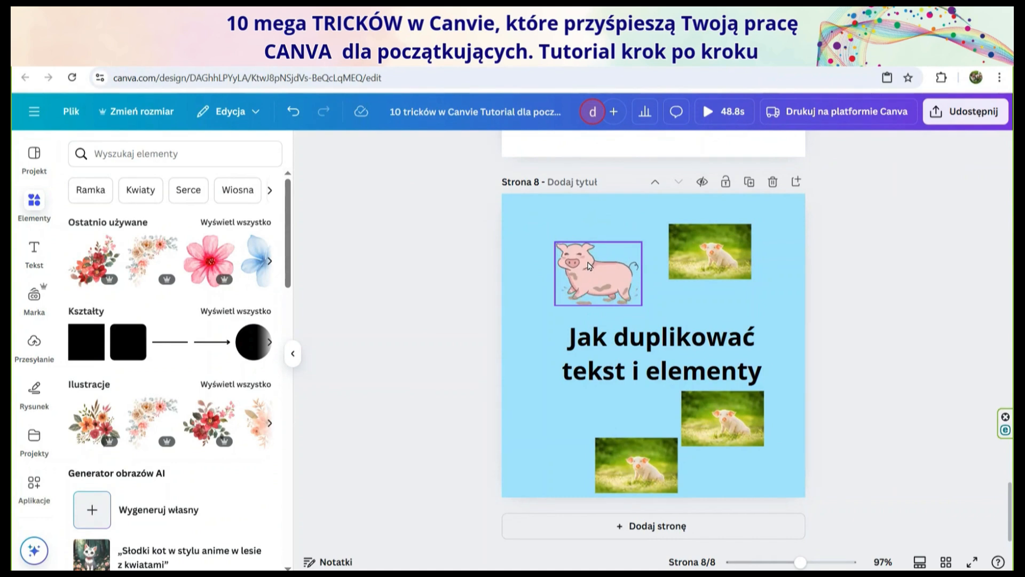
{"action": "left_click", "coordinate": [654, 458]}
{"action": "key", "text": "Delete"}
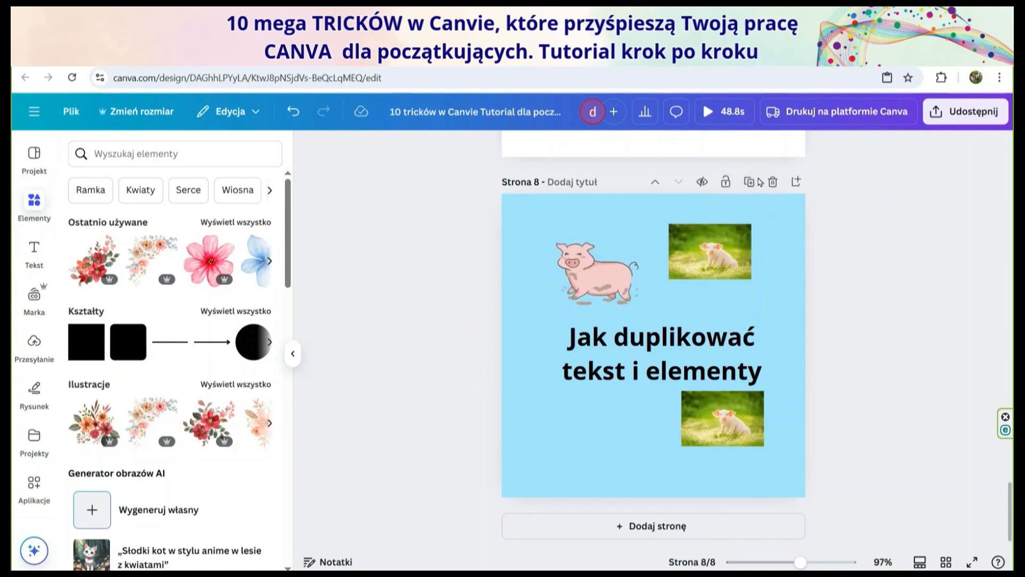
- Duplicate the whole of page 8 as a new page
{"action": "left_click", "coordinate": [759, 181]}
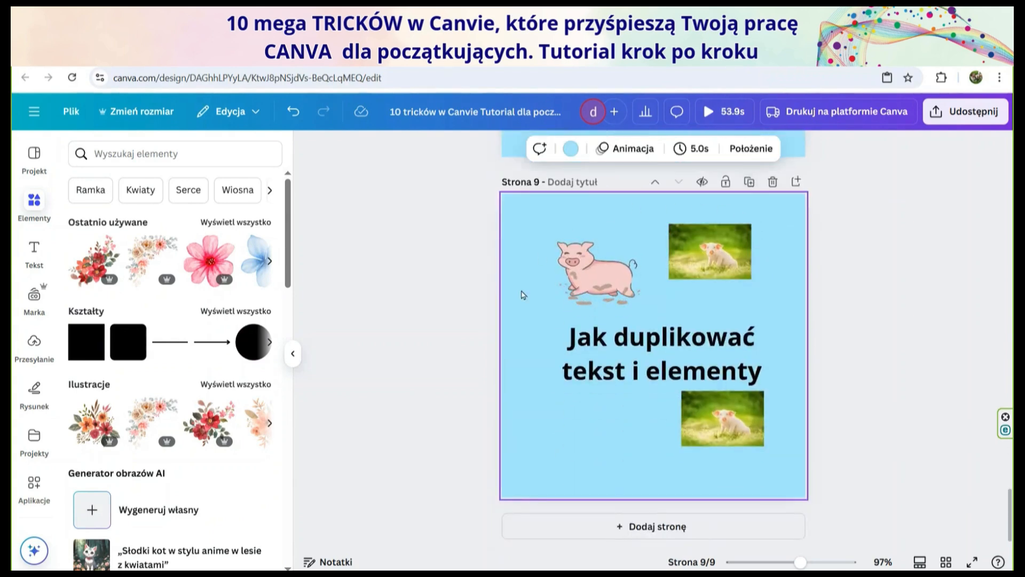
{"action": "scroll", "coordinate": [964, 353], "scroll_direction": "up", "scroll_amount": 5}
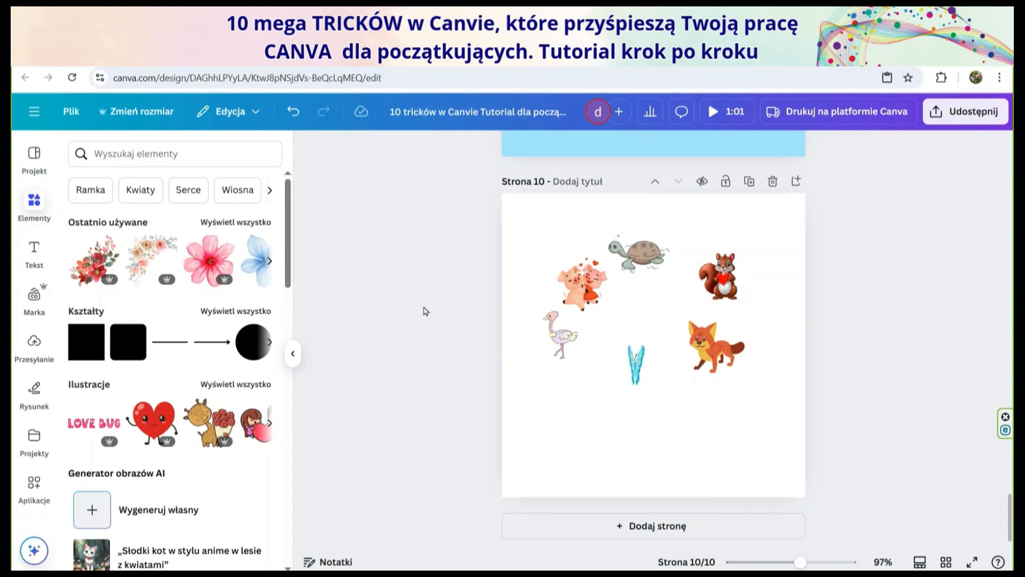
- Rearrange the pig couple, turtle and squirrel into an uneven upper row on page 10
{"action": "left_click_drag", "start_coordinate": [582, 291], "coordinate": [557, 251]}
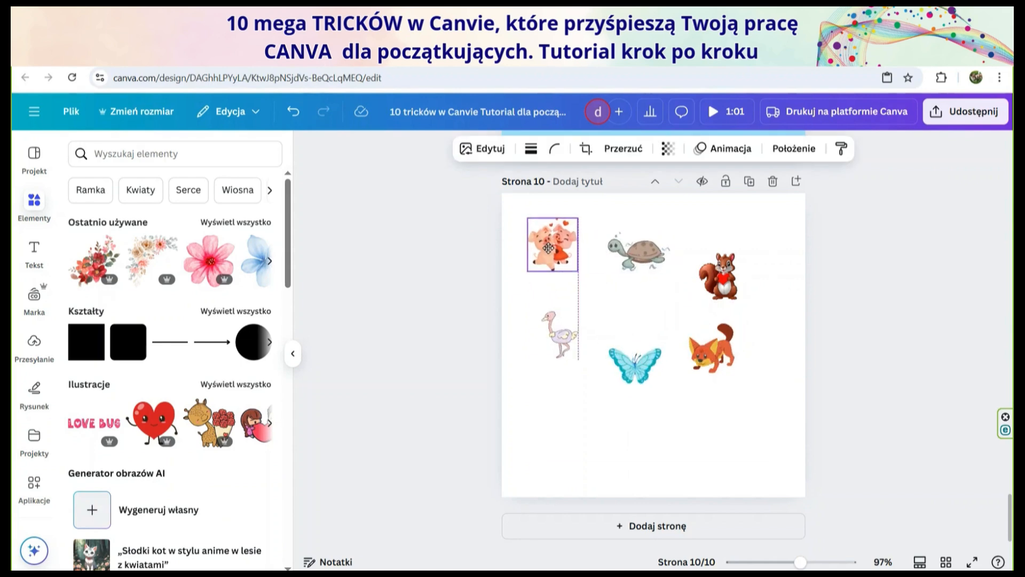
{"action": "left_click_drag", "start_coordinate": [639, 256], "coordinate": [622, 247]}
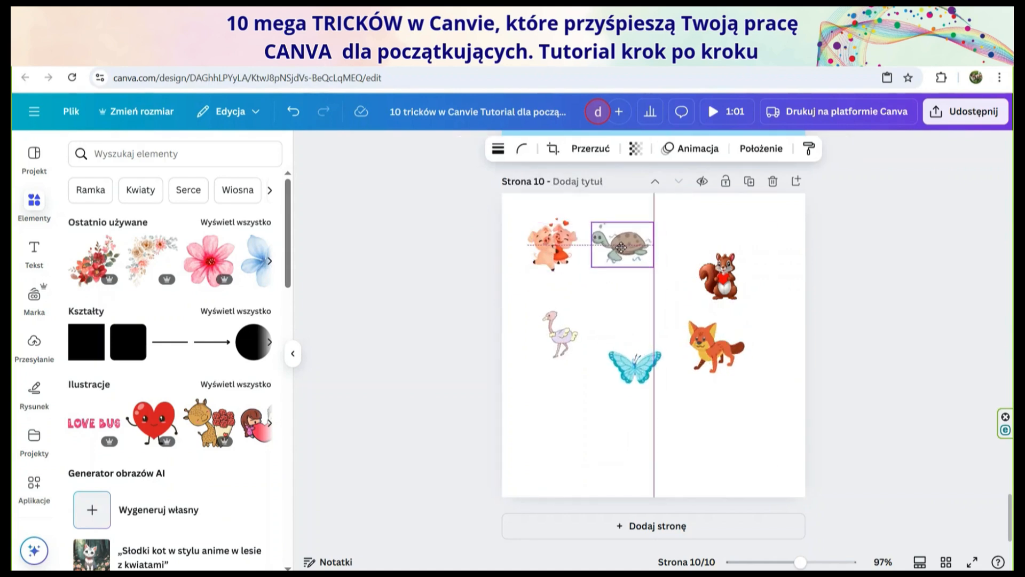
{"action": "mouse_move", "coordinate": [712, 278]}
{"action": "left_mouse_down"}
{"action": "mouse_move", "coordinate": [685, 249]}
{"action": "mouse_move", "coordinate": [685, 273]}
{"action": "mouse_move", "coordinate": [715, 275]}
{"action": "left_mouse_up"}
{"action": "left_click_drag", "start_coordinate": [630, 257], "coordinate": [636, 279]}
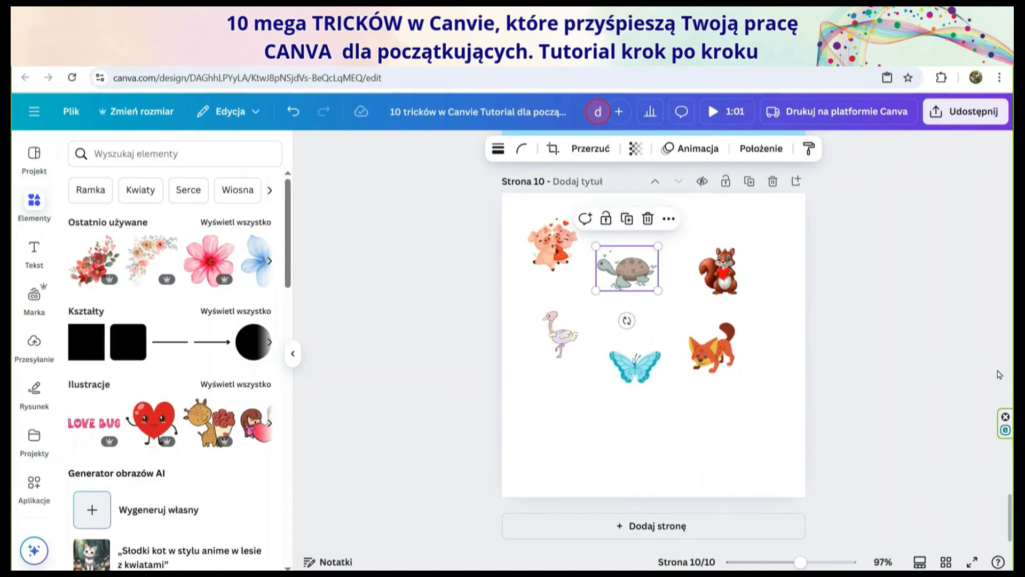
{"action": "key", "text": "Escape"}
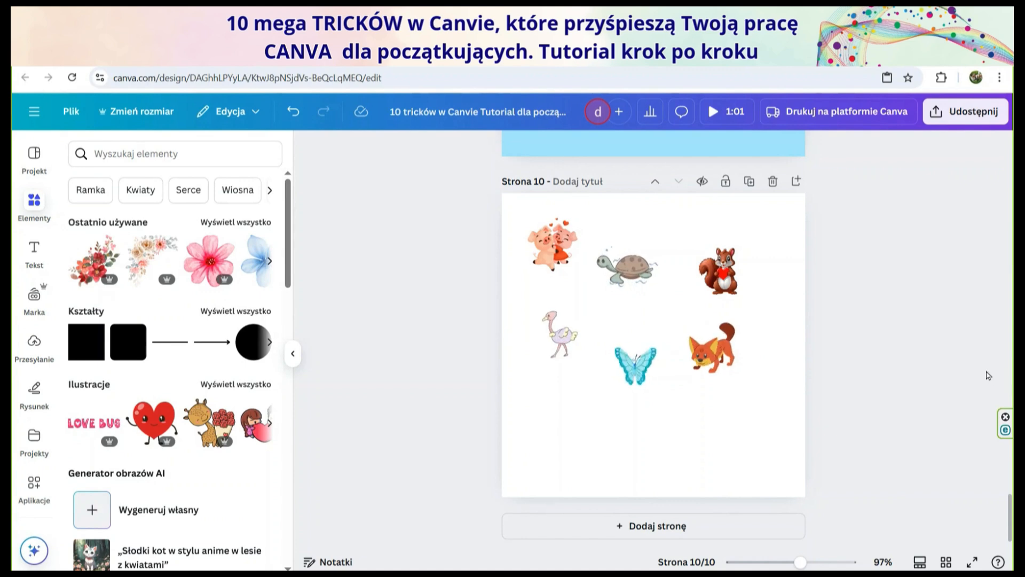
- Select all six animals on page 10 and space them evenly with the Uporządkuj arrangement
{"action": "left_click_drag", "start_coordinate": [374, 228], "coordinate": [774, 379]}
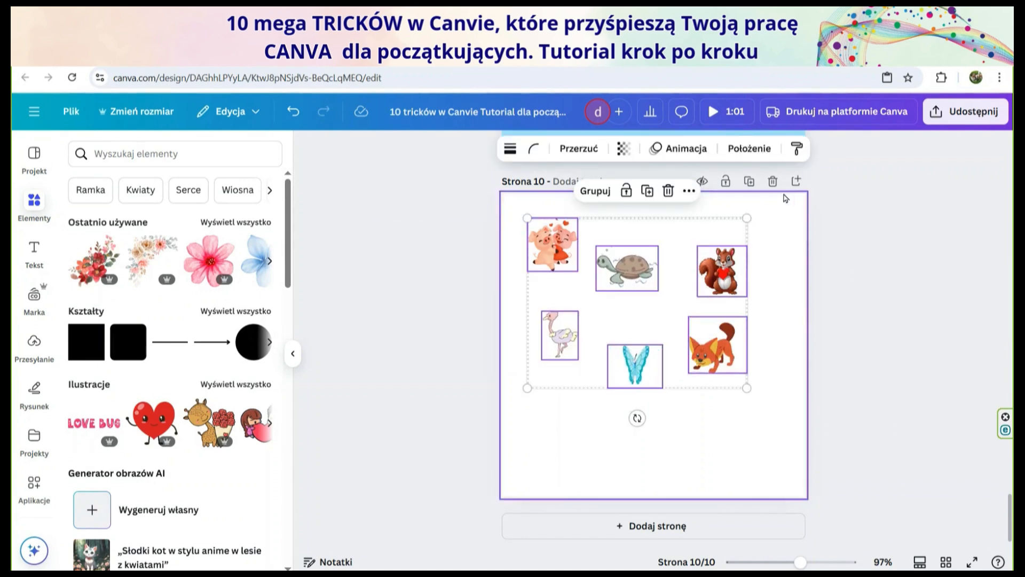
{"action": "left_click", "coordinate": [749, 148]}
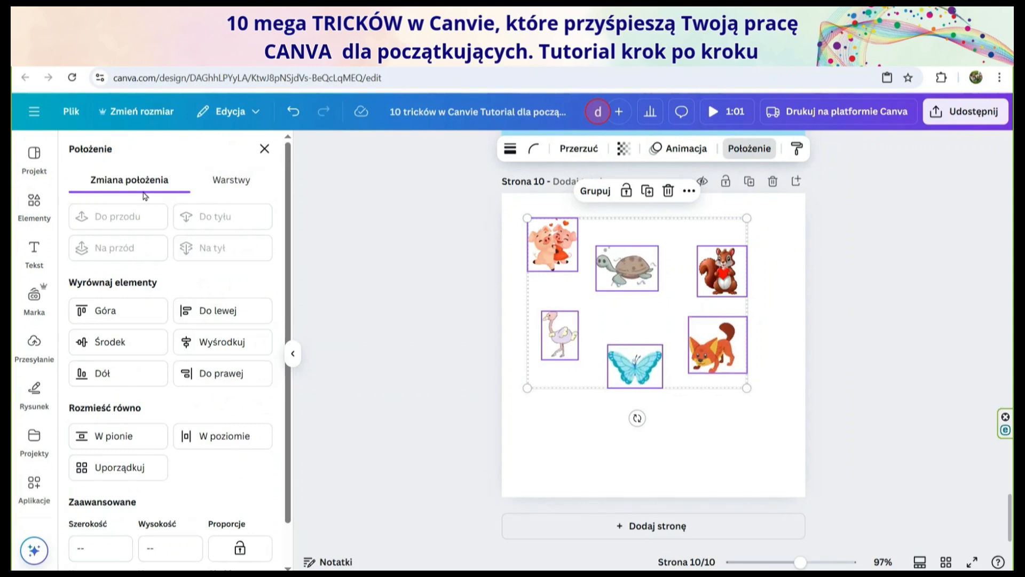
{"action": "scroll", "coordinate": [122, 325], "scroll_direction": "down", "scroll_amount": 1}
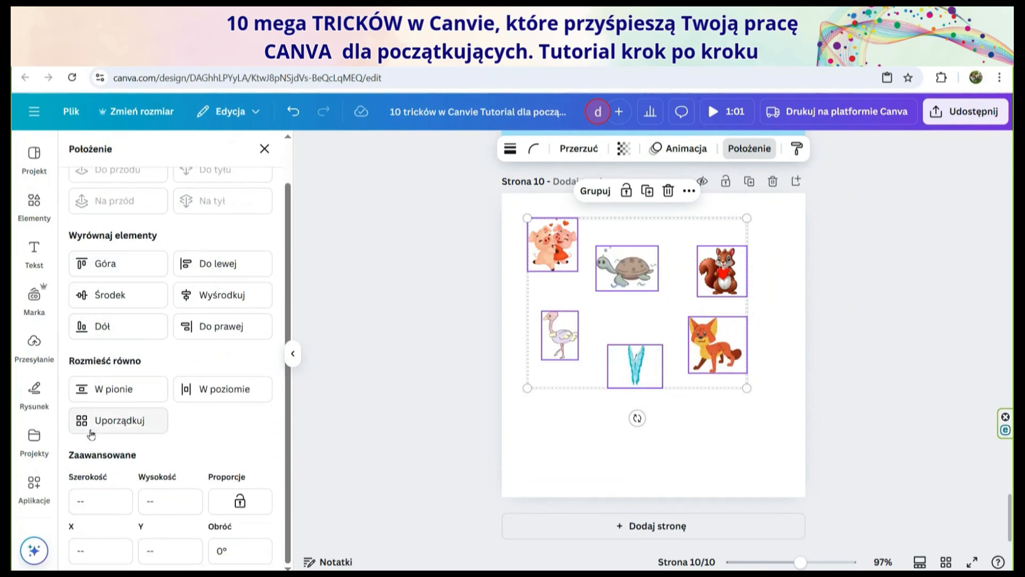
{"action": "left_click", "coordinate": [118, 422]}
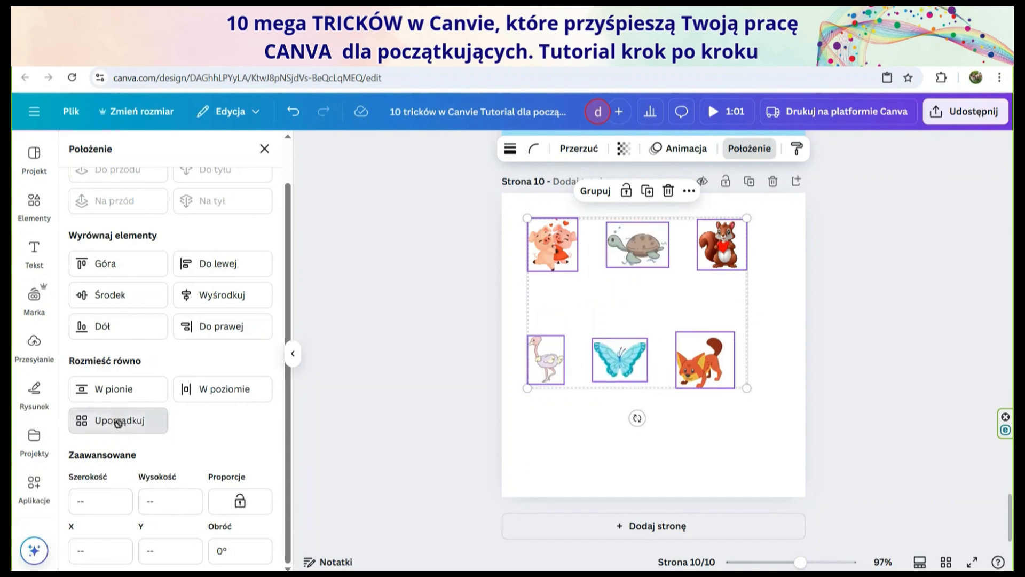
{"action": "left_click", "coordinate": [874, 367]}
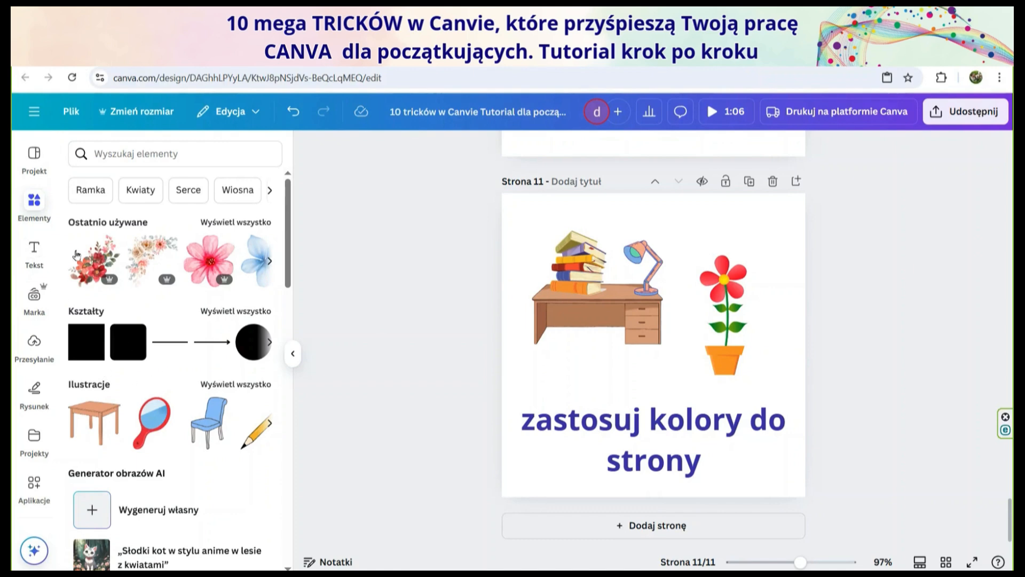
- Add the beige and pink floral arrangement to page 11, shrink it and place it in the page's upper-right corner
{"action": "left_click_drag", "start_coordinate": [152, 260], "coordinate": [643, 261]}
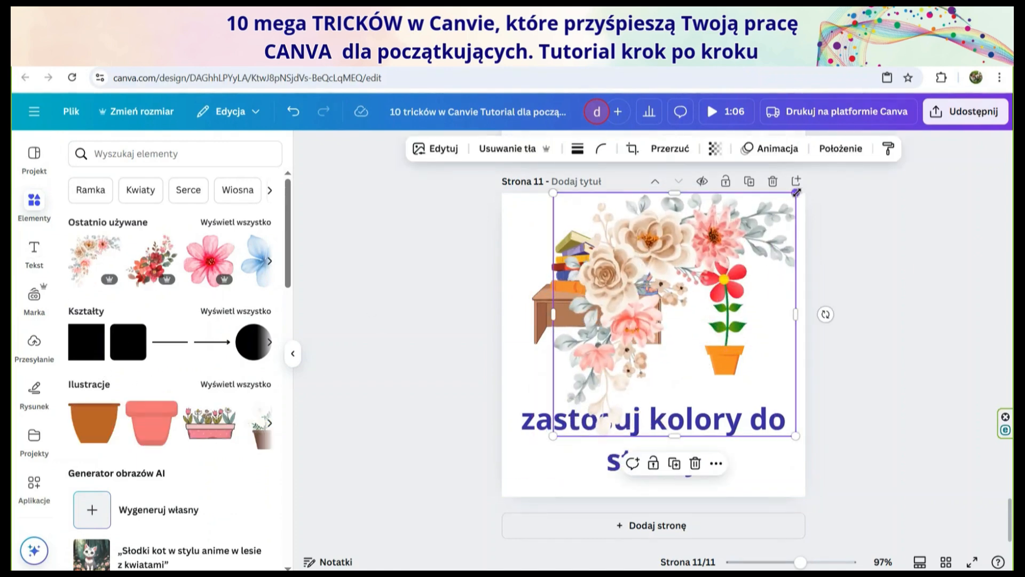
{"action": "left_click_drag", "start_coordinate": [796, 193], "coordinate": [768, 216]}
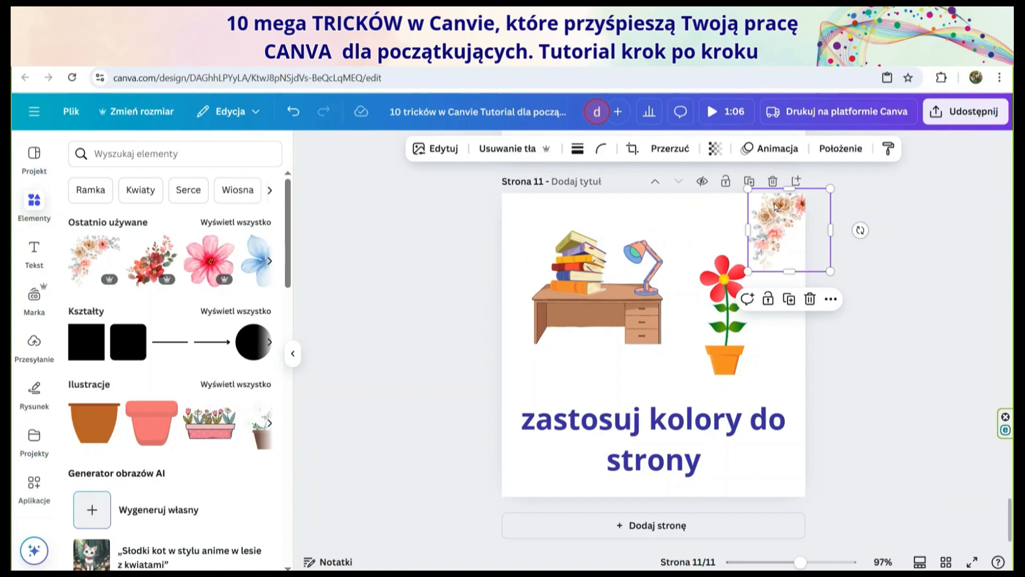
- Apply the floral arrangement's colours to page 11 twice with Zastosuj kolory do strony, and delete the arrangement
{"action": "right_click", "coordinate": [767, 230]}
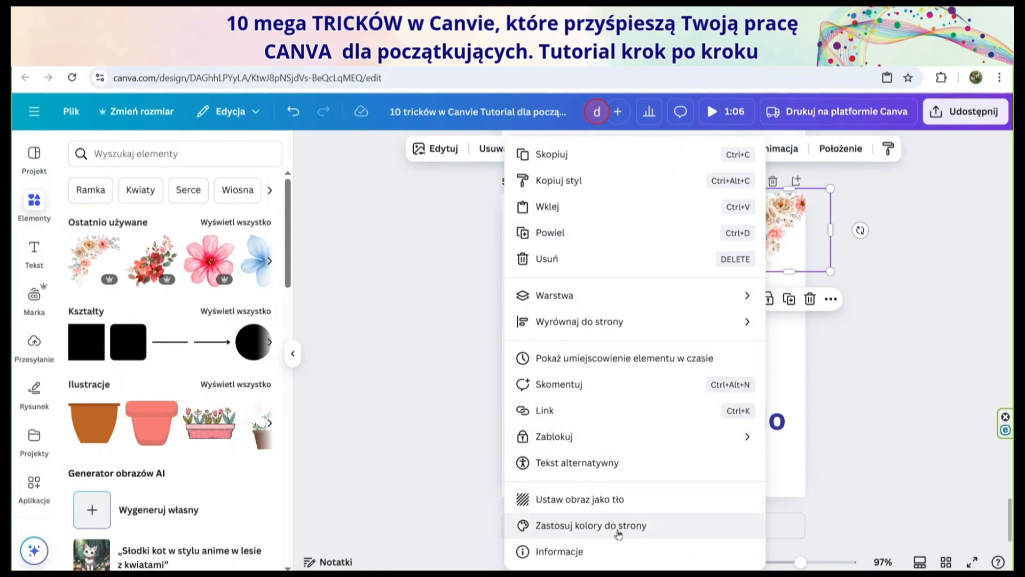
{"action": "left_click", "coordinate": [578, 527]}
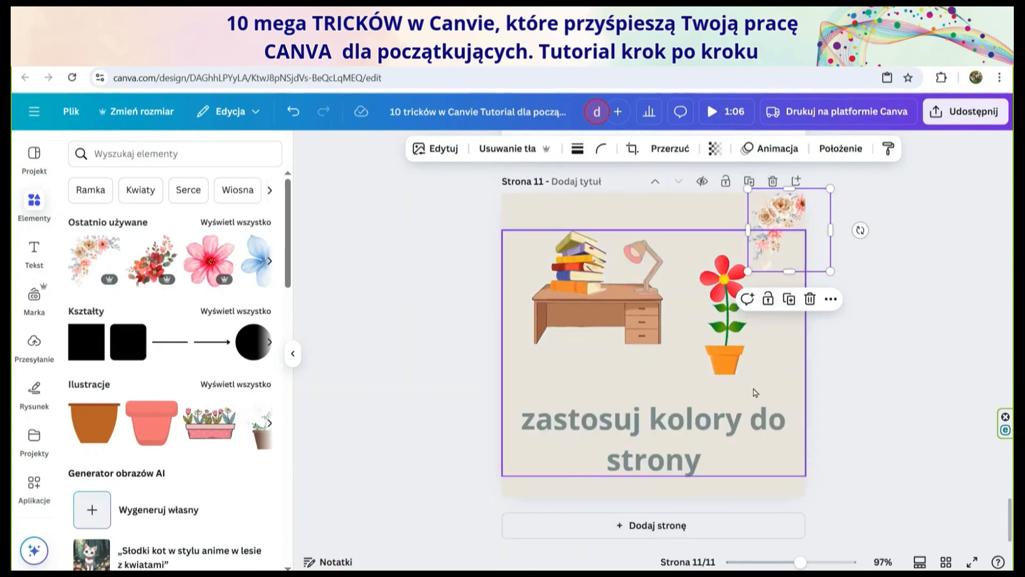
{"action": "right_click", "coordinate": [780, 225]}
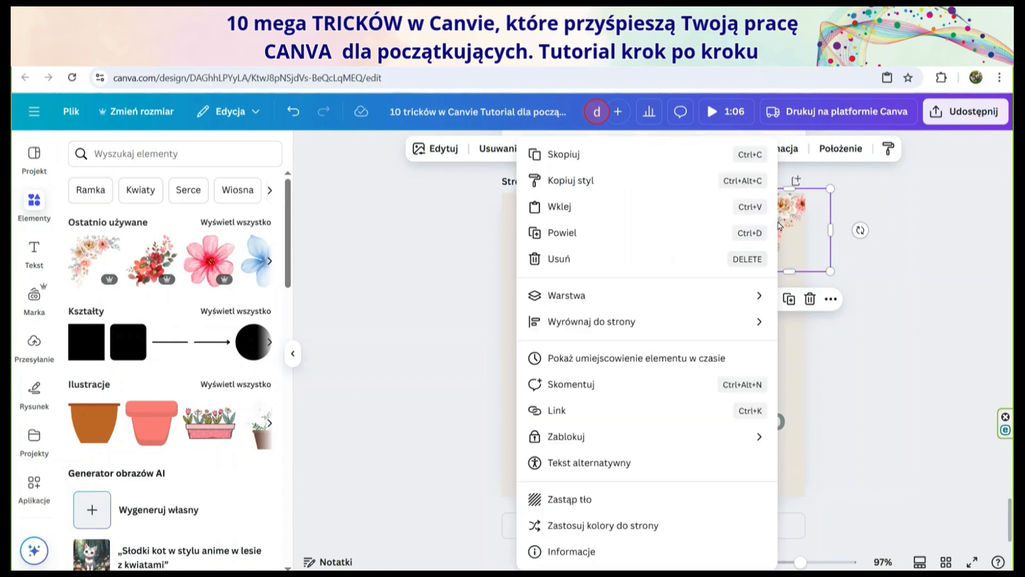
{"action": "left_click", "coordinate": [634, 526]}
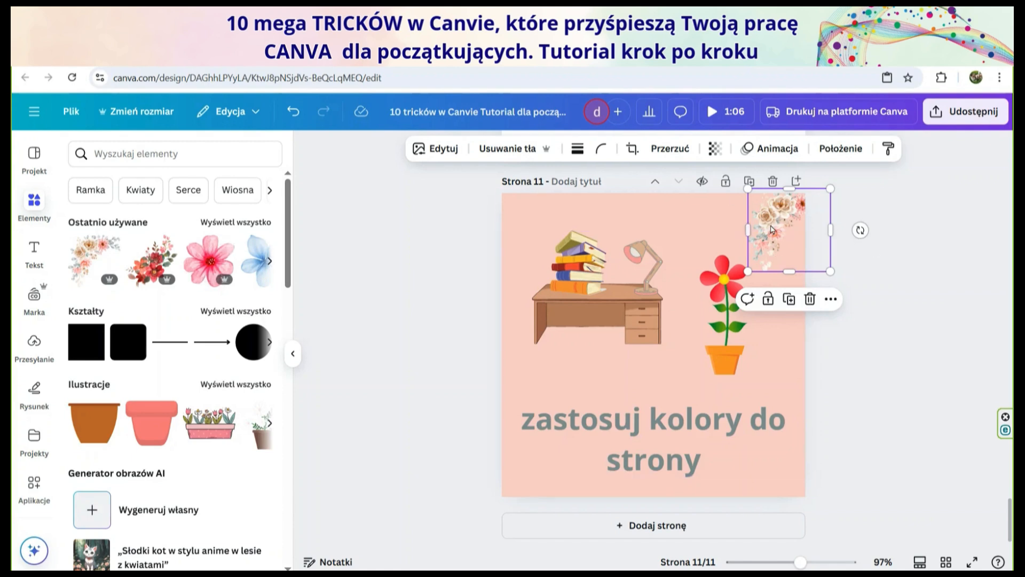
{"action": "key", "text": "Delete"}
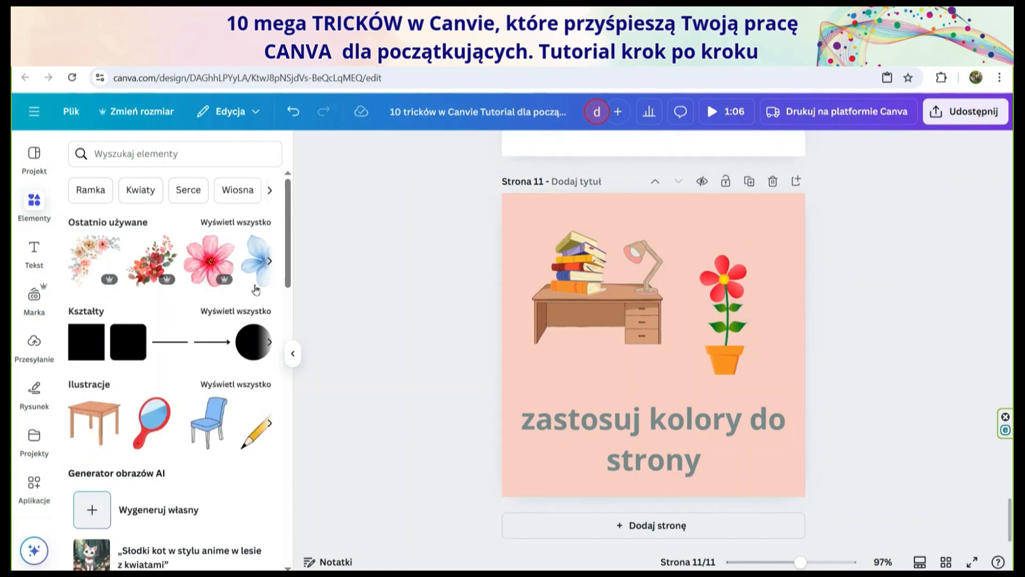
- Add the recently used blue flower to page 11, shrink it and place it in the page's upper-right corner
{"action": "left_click", "coordinate": [268, 261]}
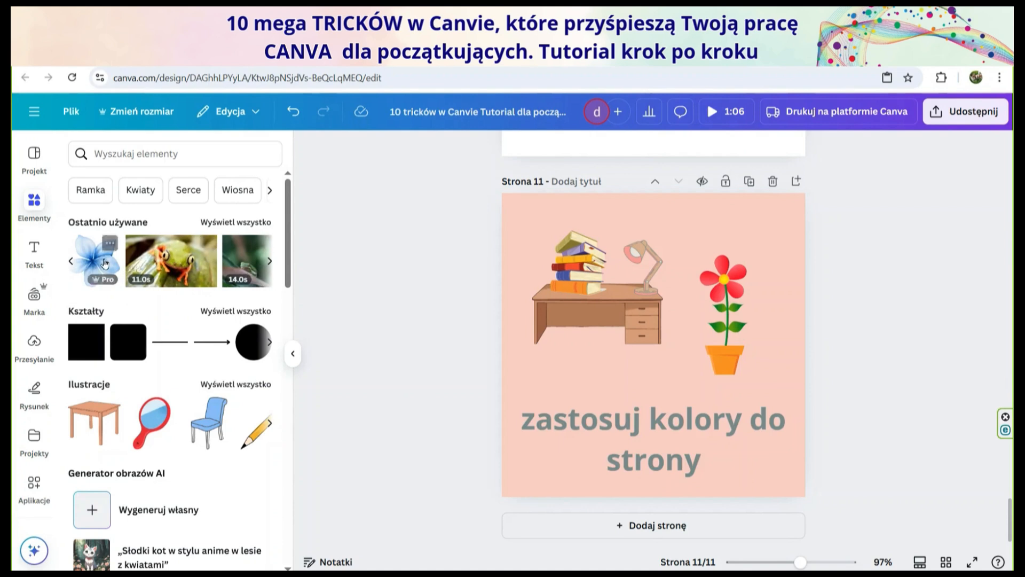
{"action": "left_click_drag", "start_coordinate": [147, 257], "coordinate": [313, 291]}
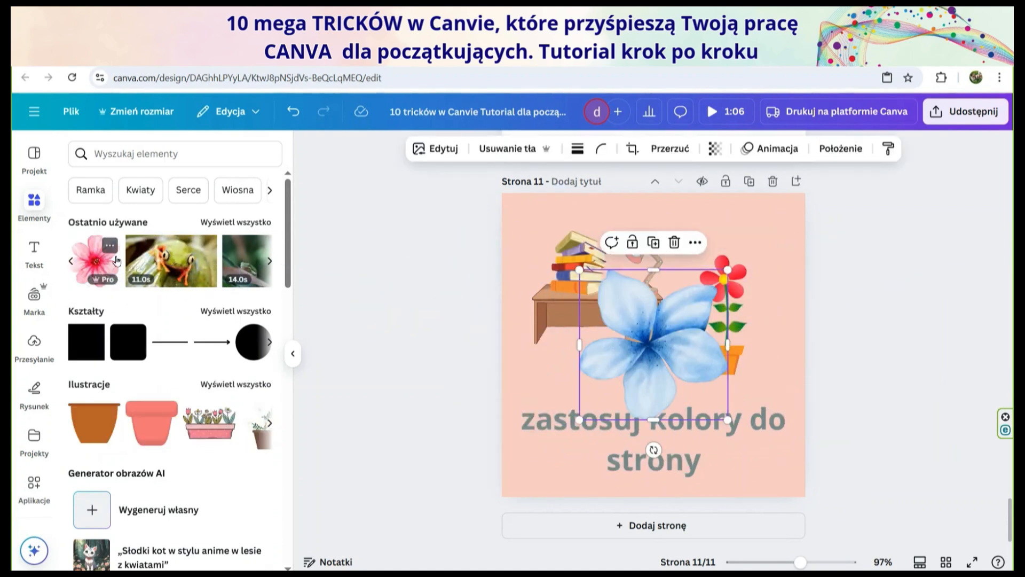
{"action": "left_click_drag", "start_coordinate": [641, 341], "coordinate": [724, 263]}
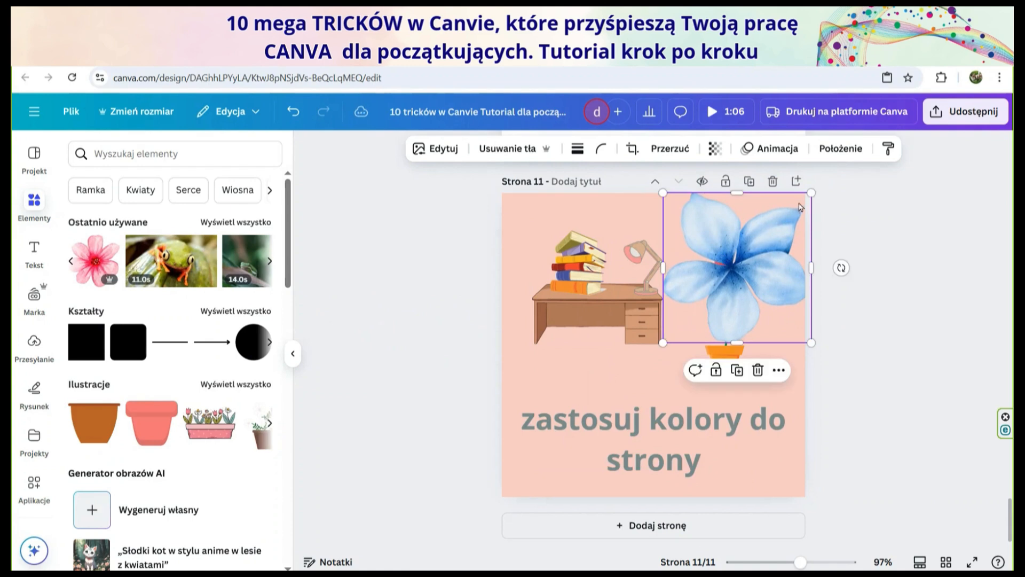
{"action": "left_click_drag", "start_coordinate": [806, 192], "coordinate": [737, 267]}
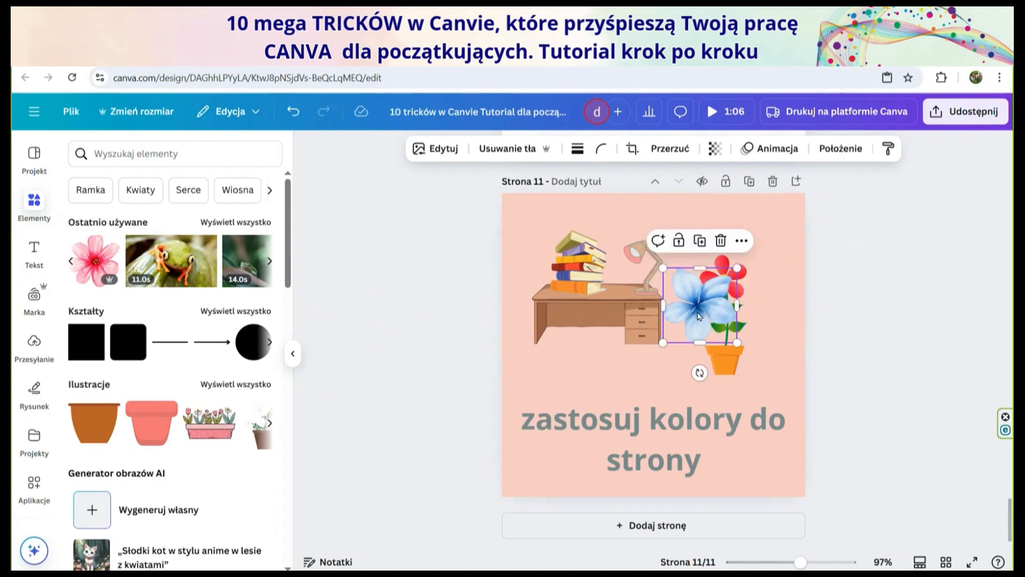
{"action": "left_click_drag", "start_coordinate": [701, 314], "coordinate": [769, 232]}
{"action": "left_click", "coordinate": [915, 291]}
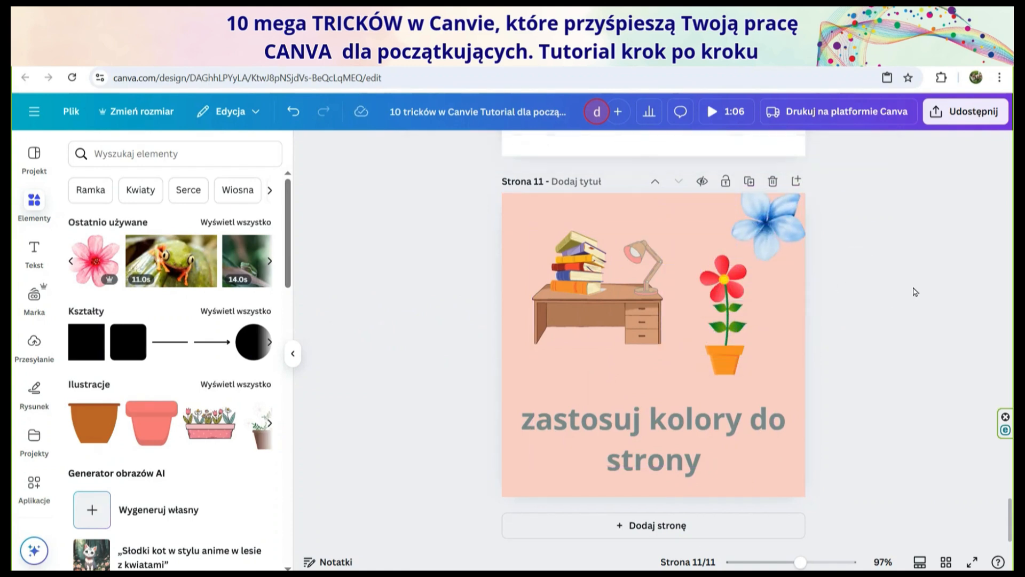
- Apply the blue flower's colours to page 11 with Zastosuj kolory do strony
{"action": "right_click", "coordinate": [761, 225]}
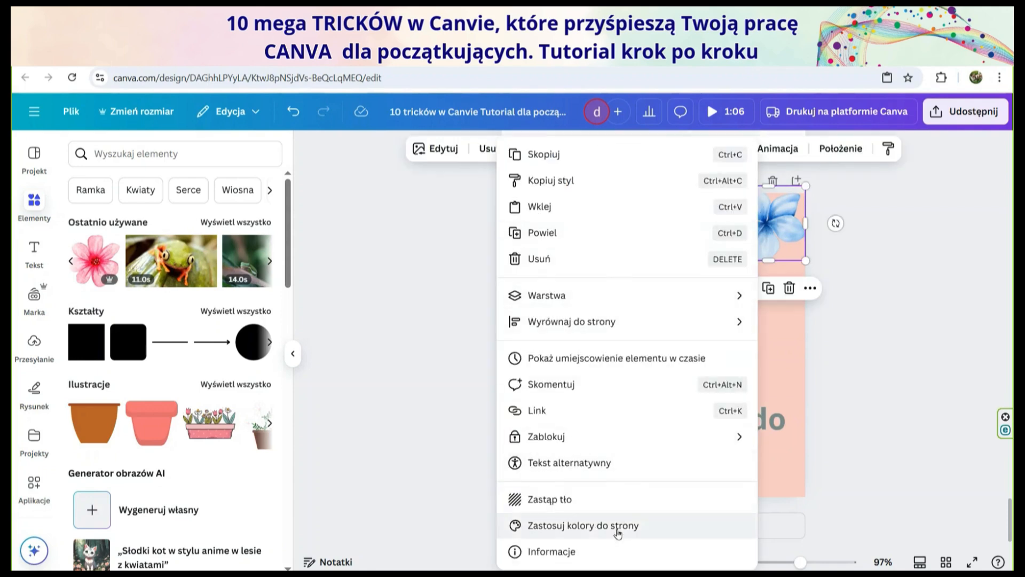
{"action": "left_click", "coordinate": [643, 529]}
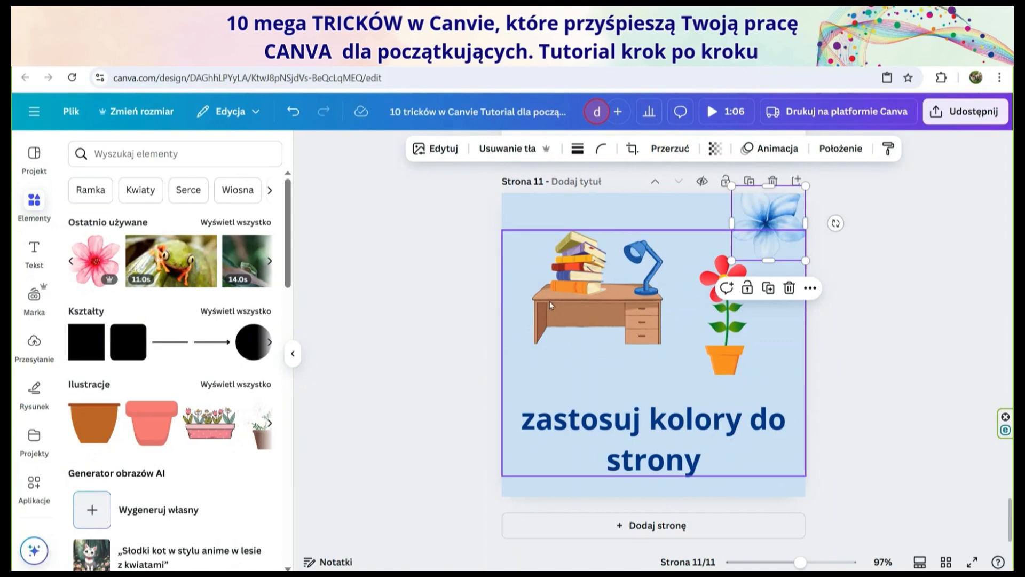
- Reapply the blue flower's colours to page 11 three times with Zastosuj kolory do strony to reach a light blue background, and deselect the flower
{"action": "right_click", "coordinate": [767, 230]}
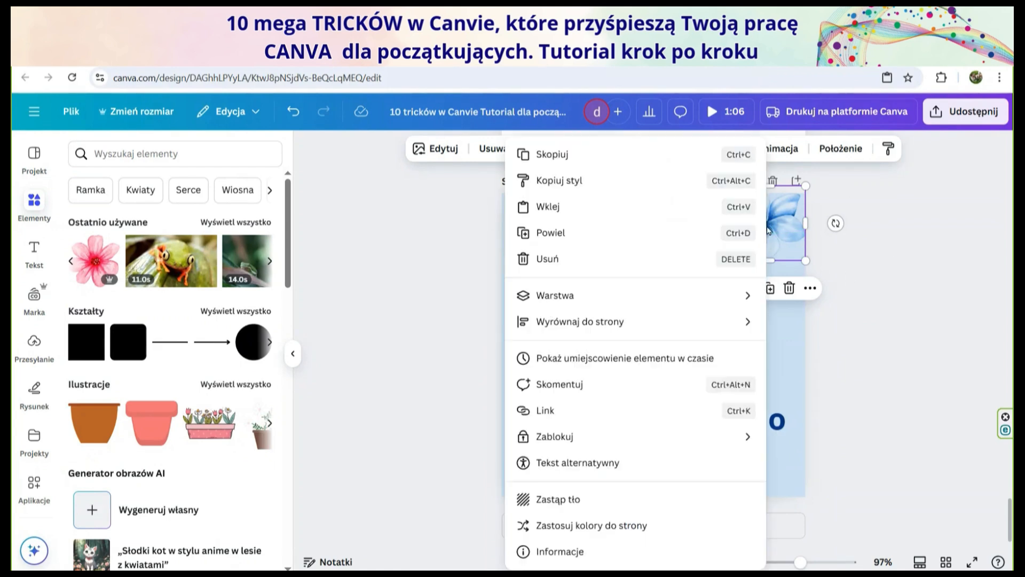
{"action": "left_click", "coordinate": [625, 526]}
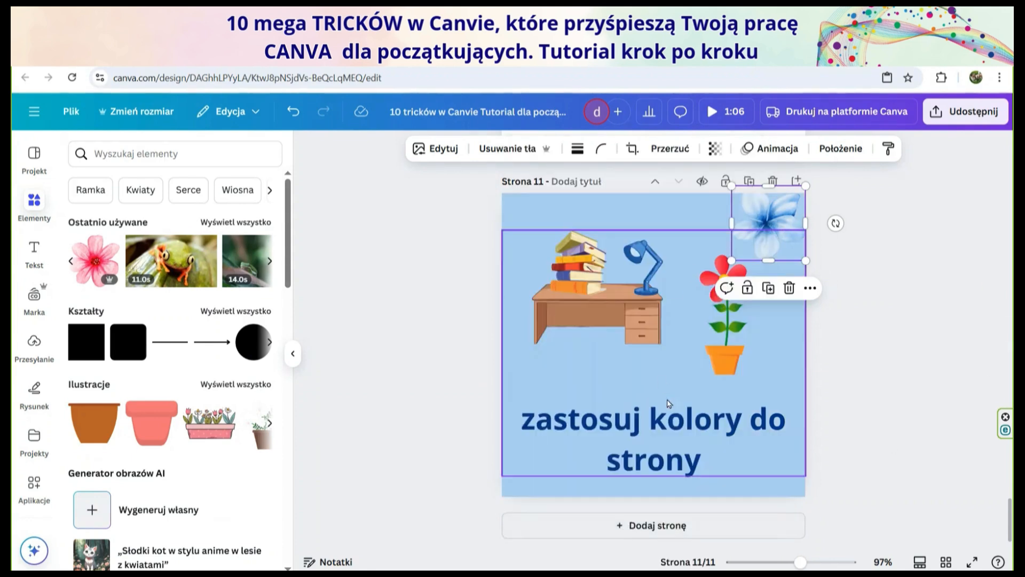
{"action": "right_click", "coordinate": [764, 221]}
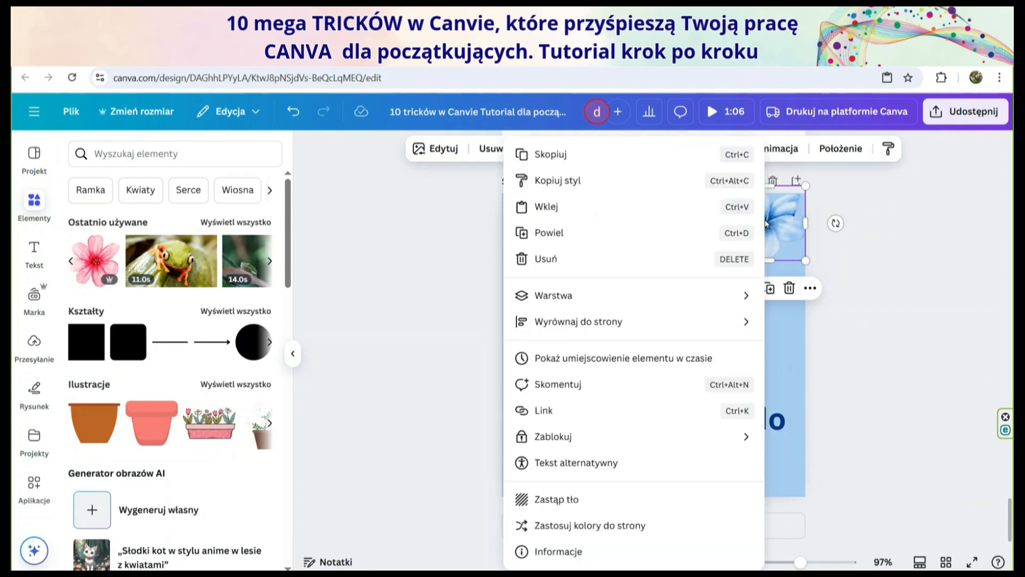
{"action": "left_click", "coordinate": [591, 526]}
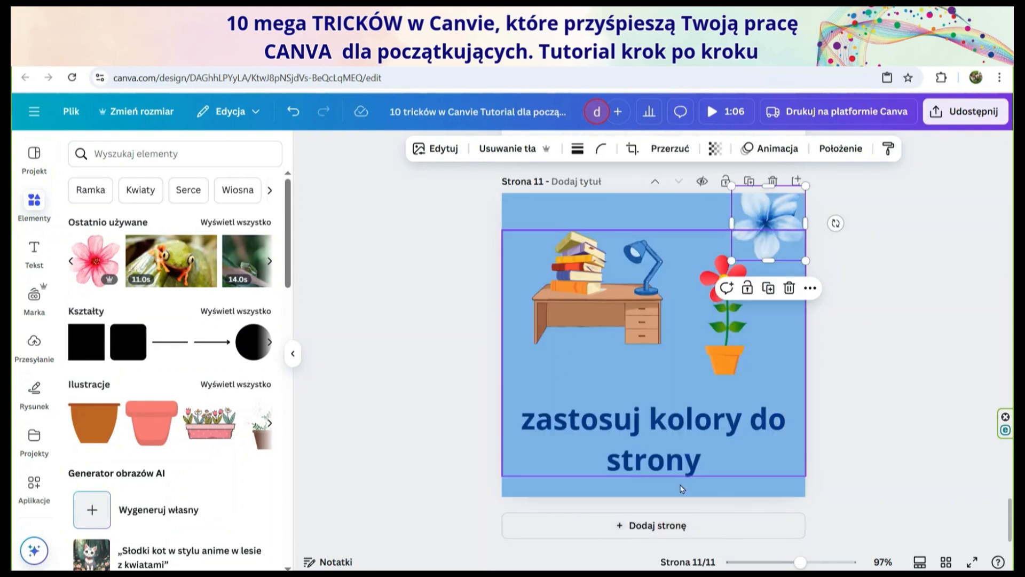
{"action": "right_click", "coordinate": [770, 234]}
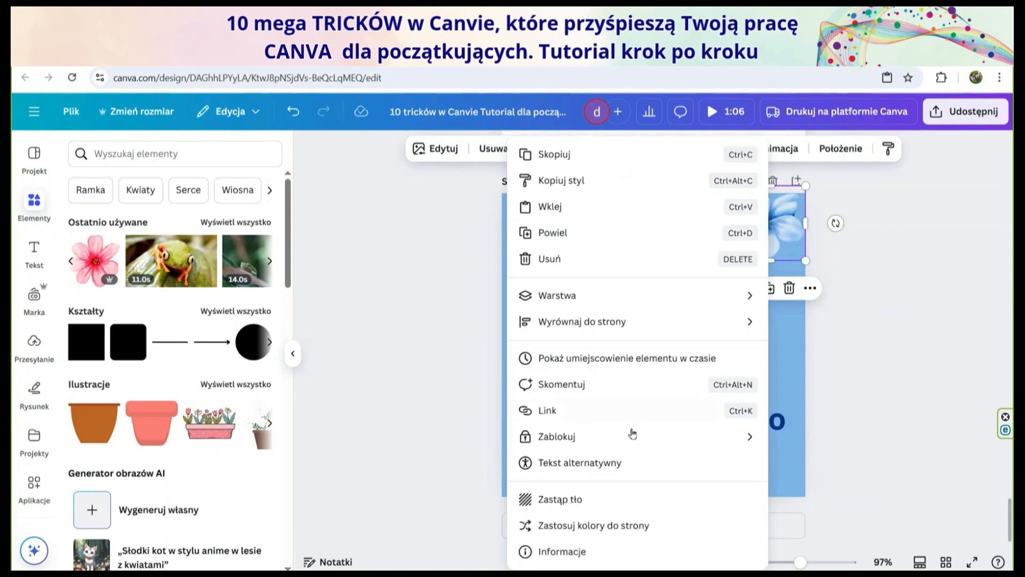
{"action": "left_click", "coordinate": [622, 523]}
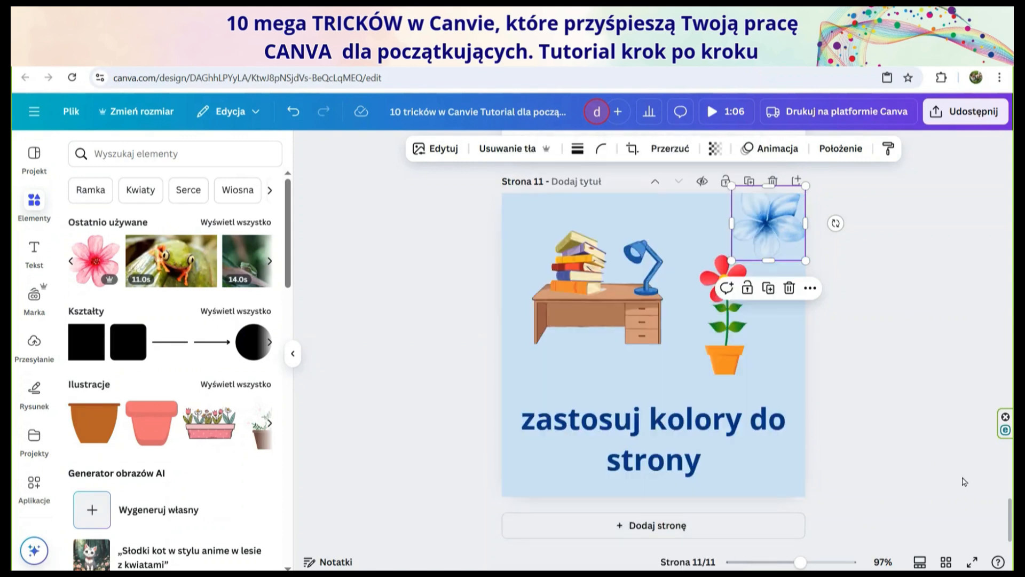
{"action": "left_click", "coordinate": [924, 393]}
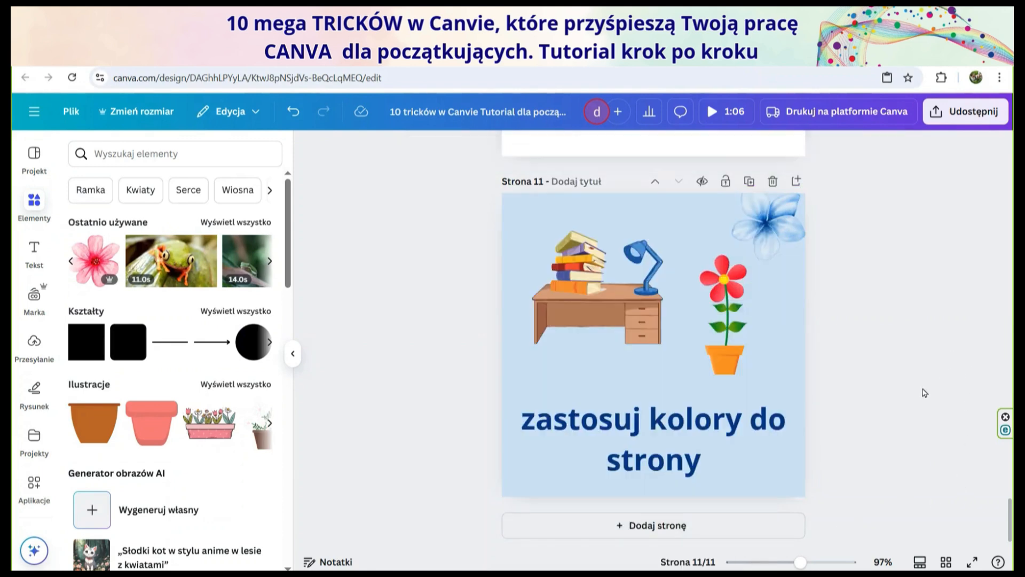